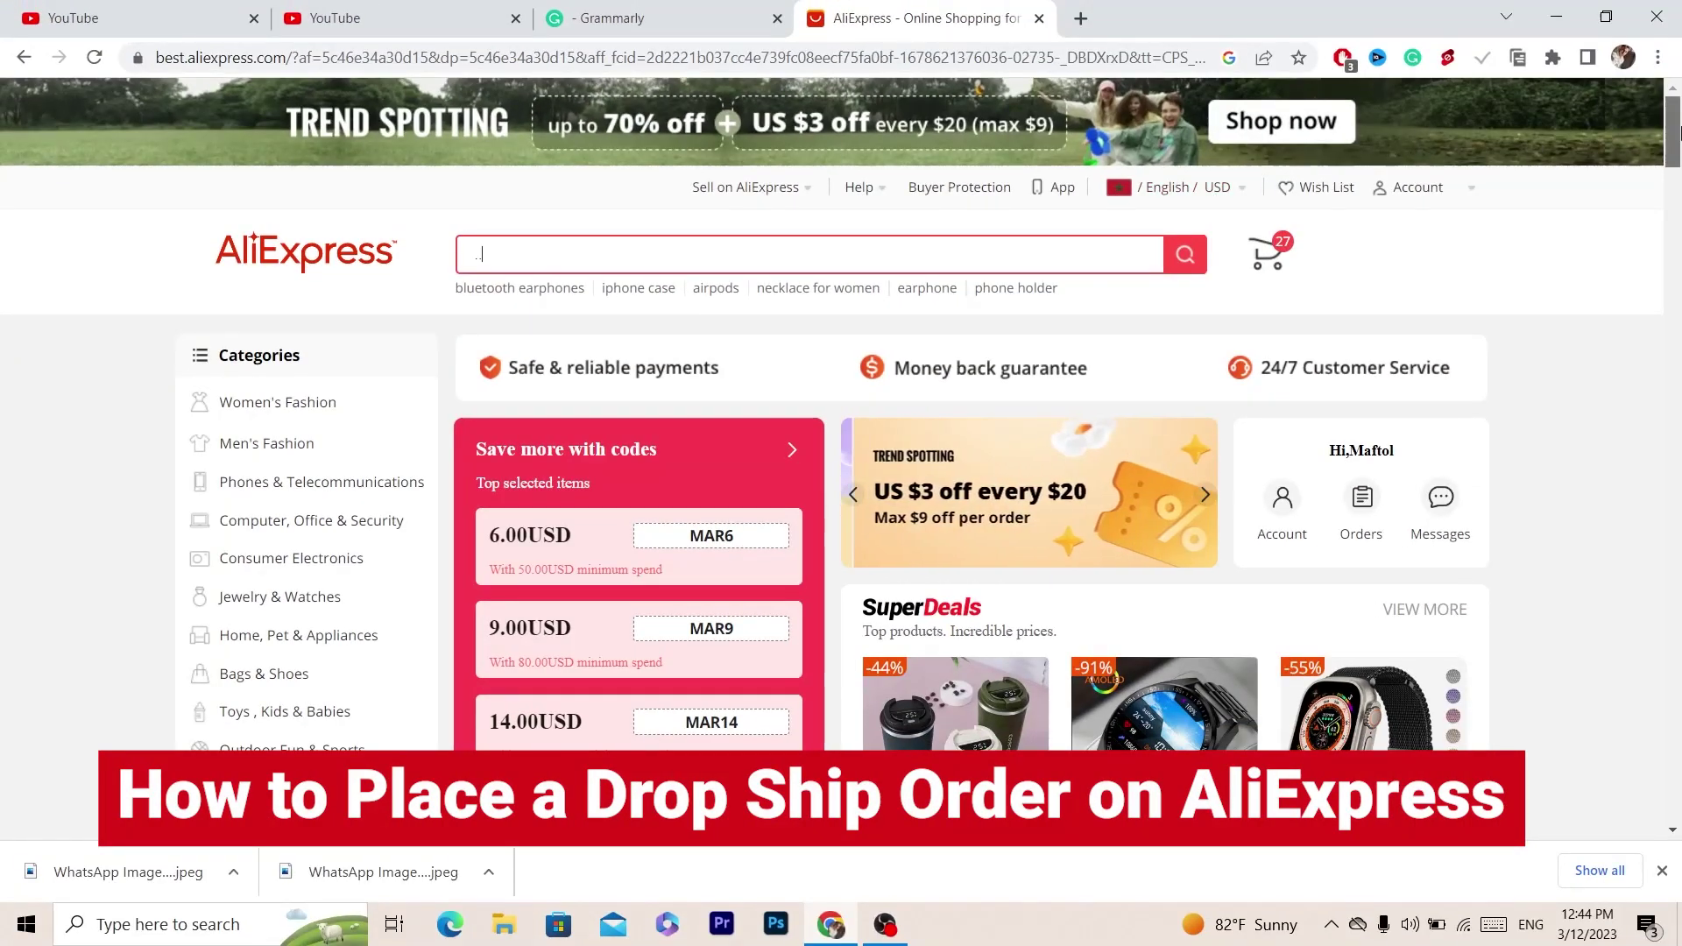
Open the Fashion 8mm Natural Wood Beads bracelet page in a new tab.
drag(1678, 120, 1678, 193)
scroll(1678, 193, down, 15)
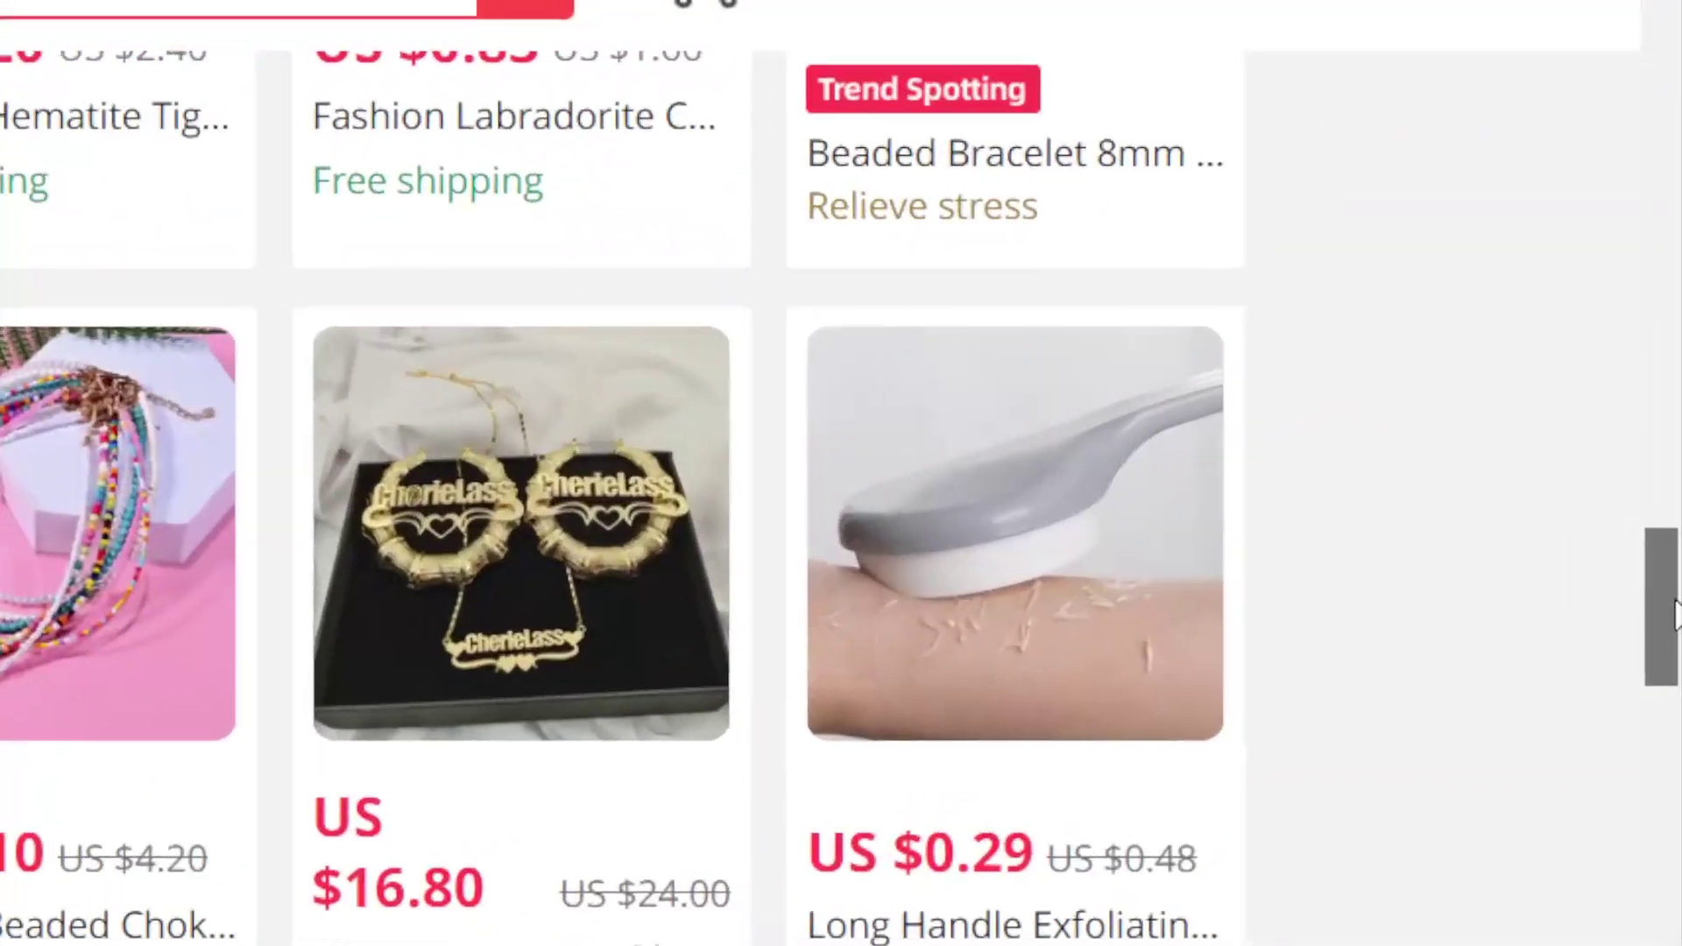
scroll(1654, 154, up, 15)
scroll(1607, 155, up, 10)
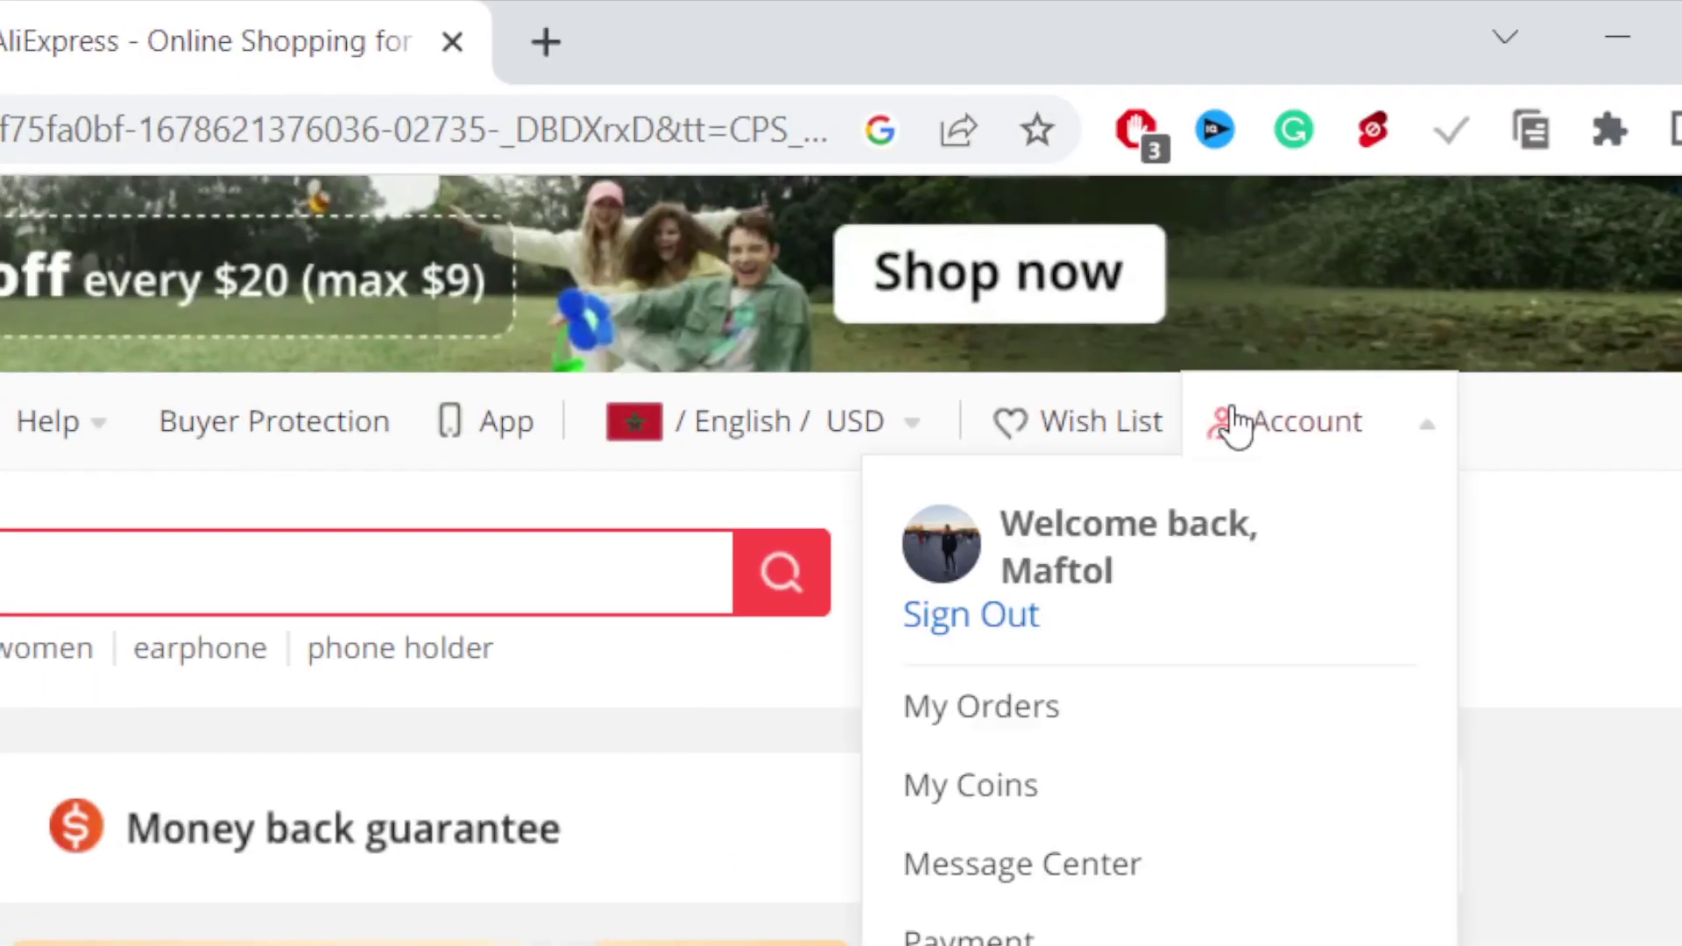
mouse_move(1224, 451)
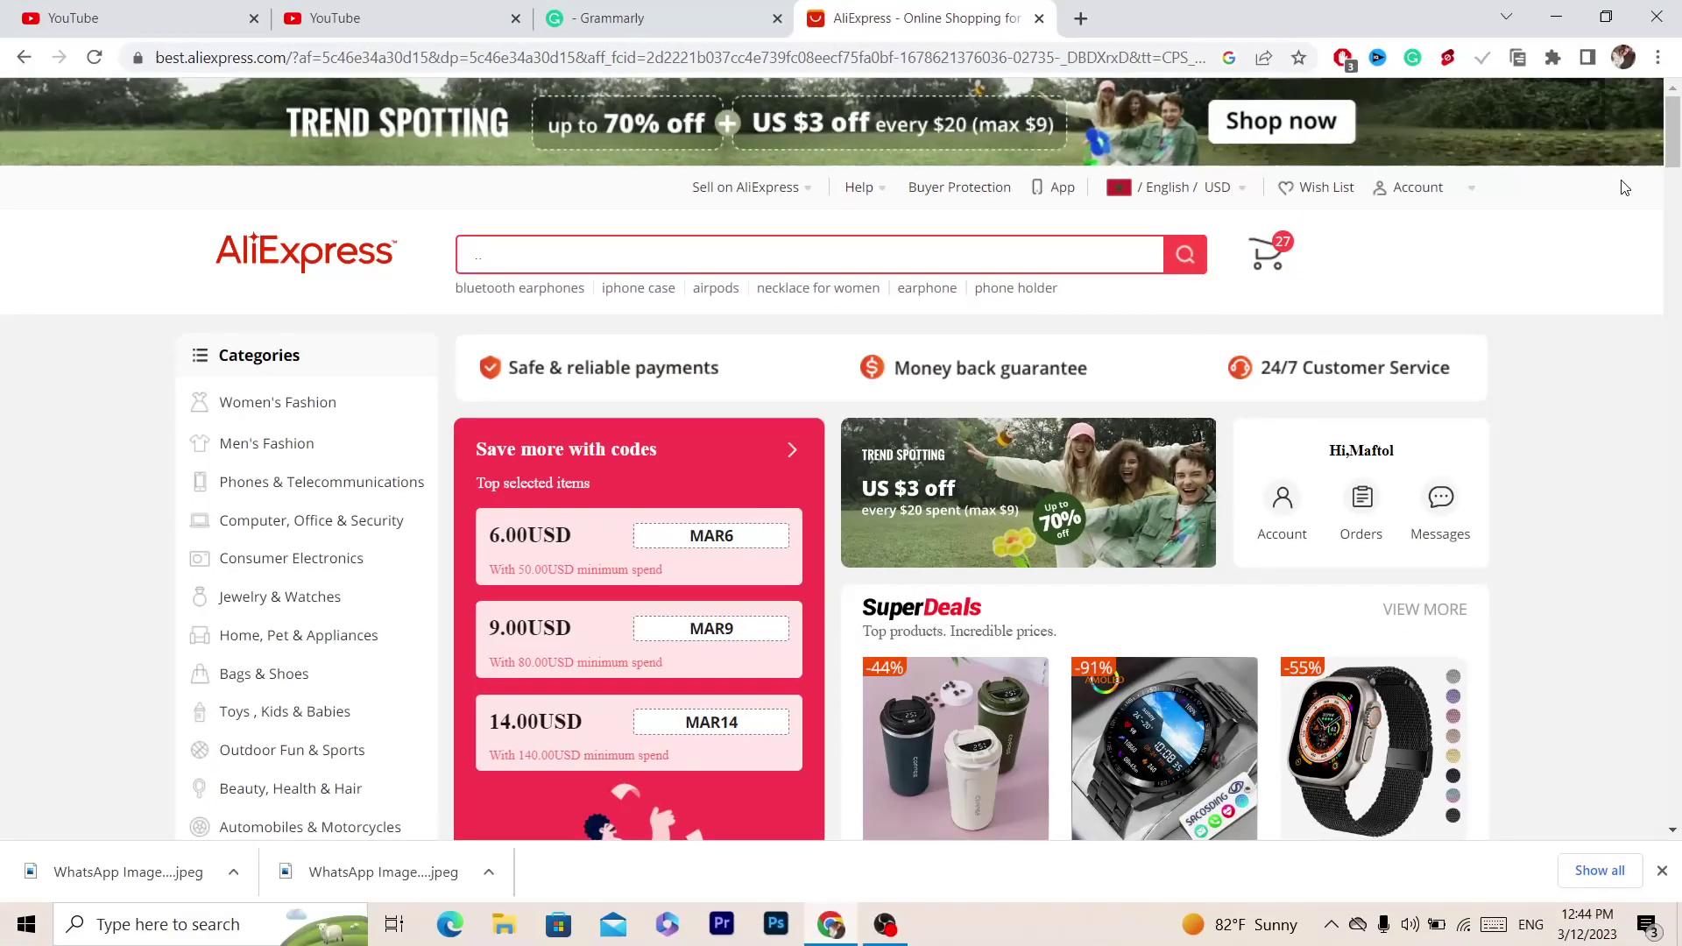
drag(1674, 117, 1678, 373)
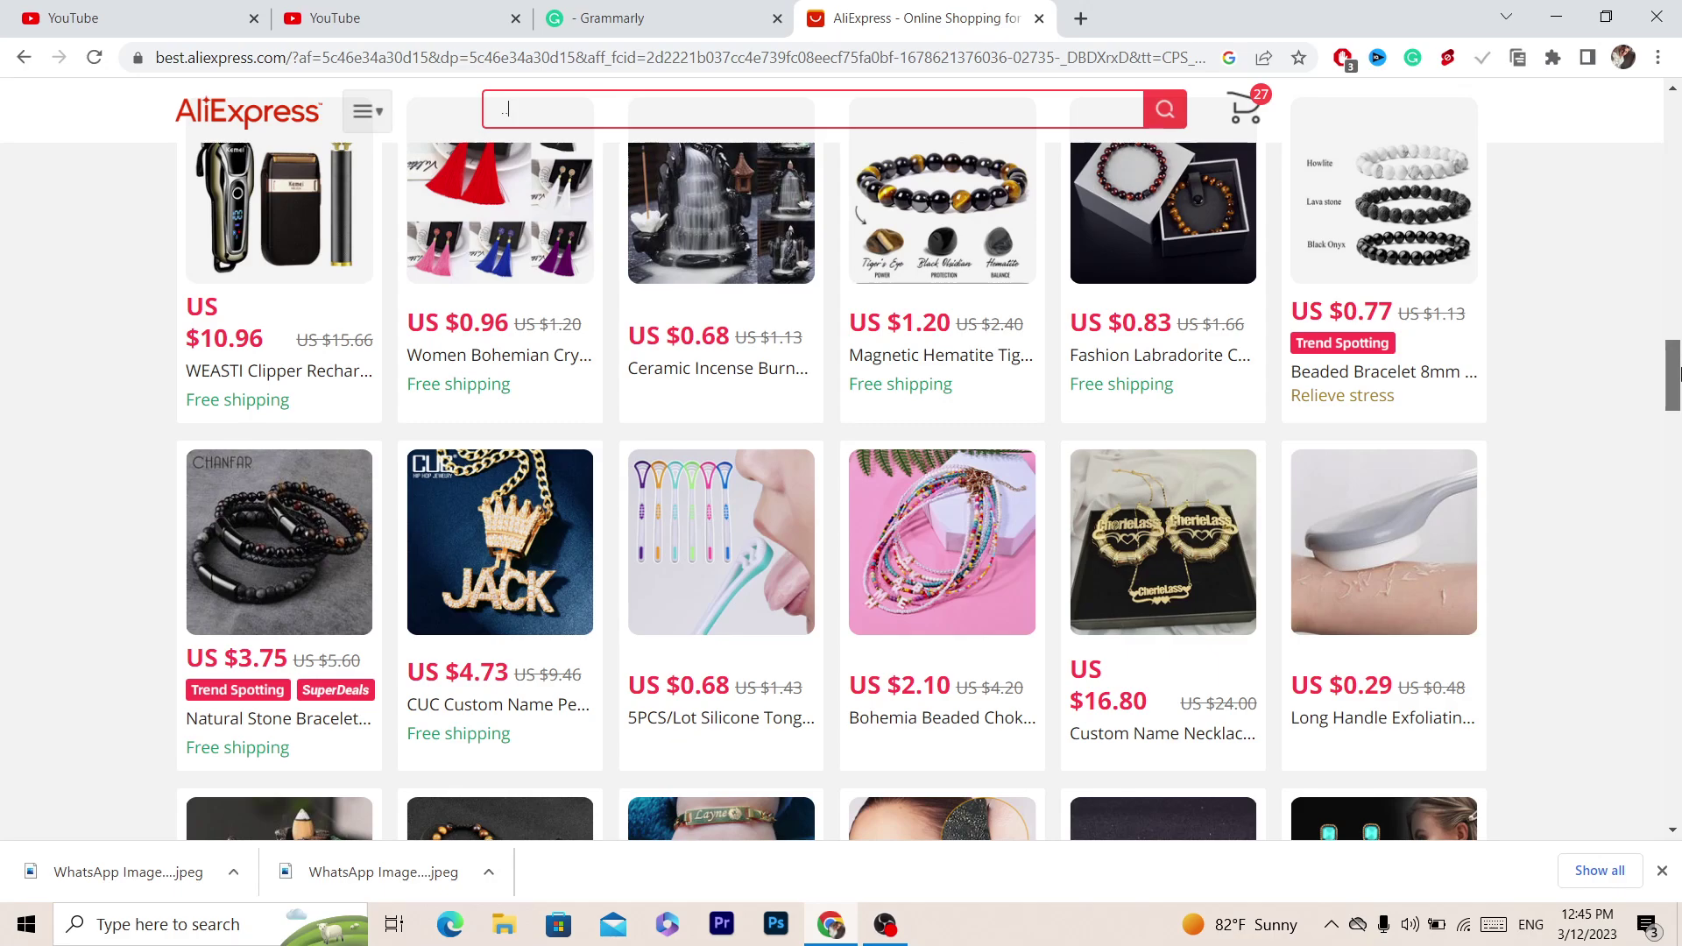
drag(1678, 372, 1677, 436)
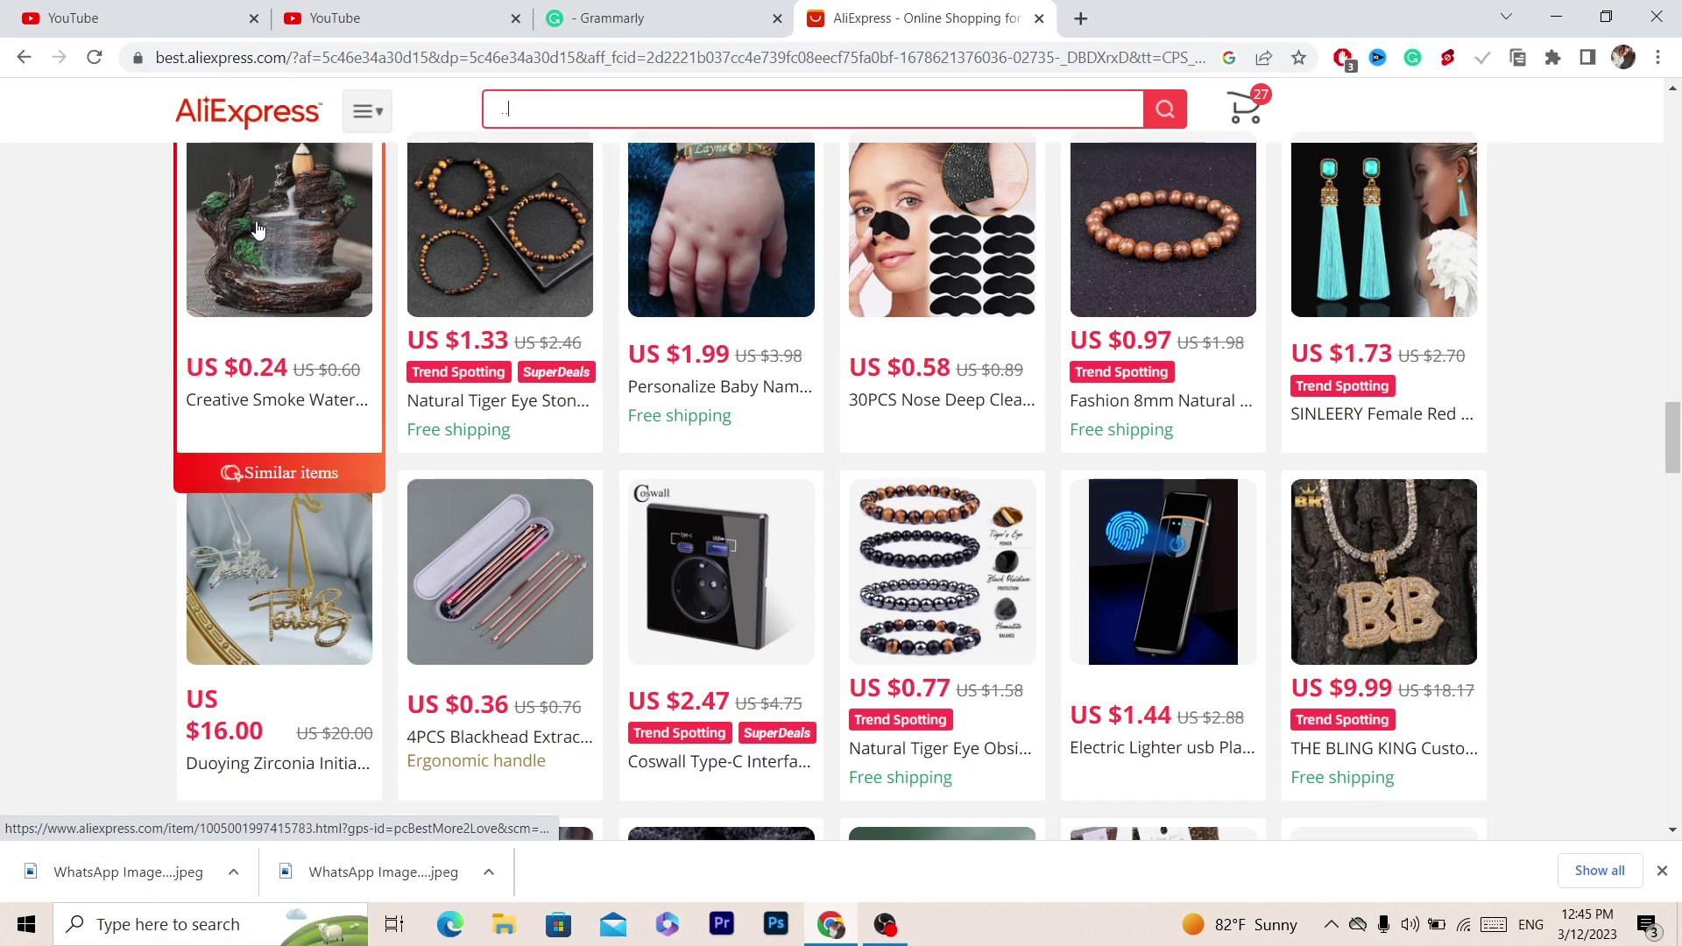
click(1146, 266)
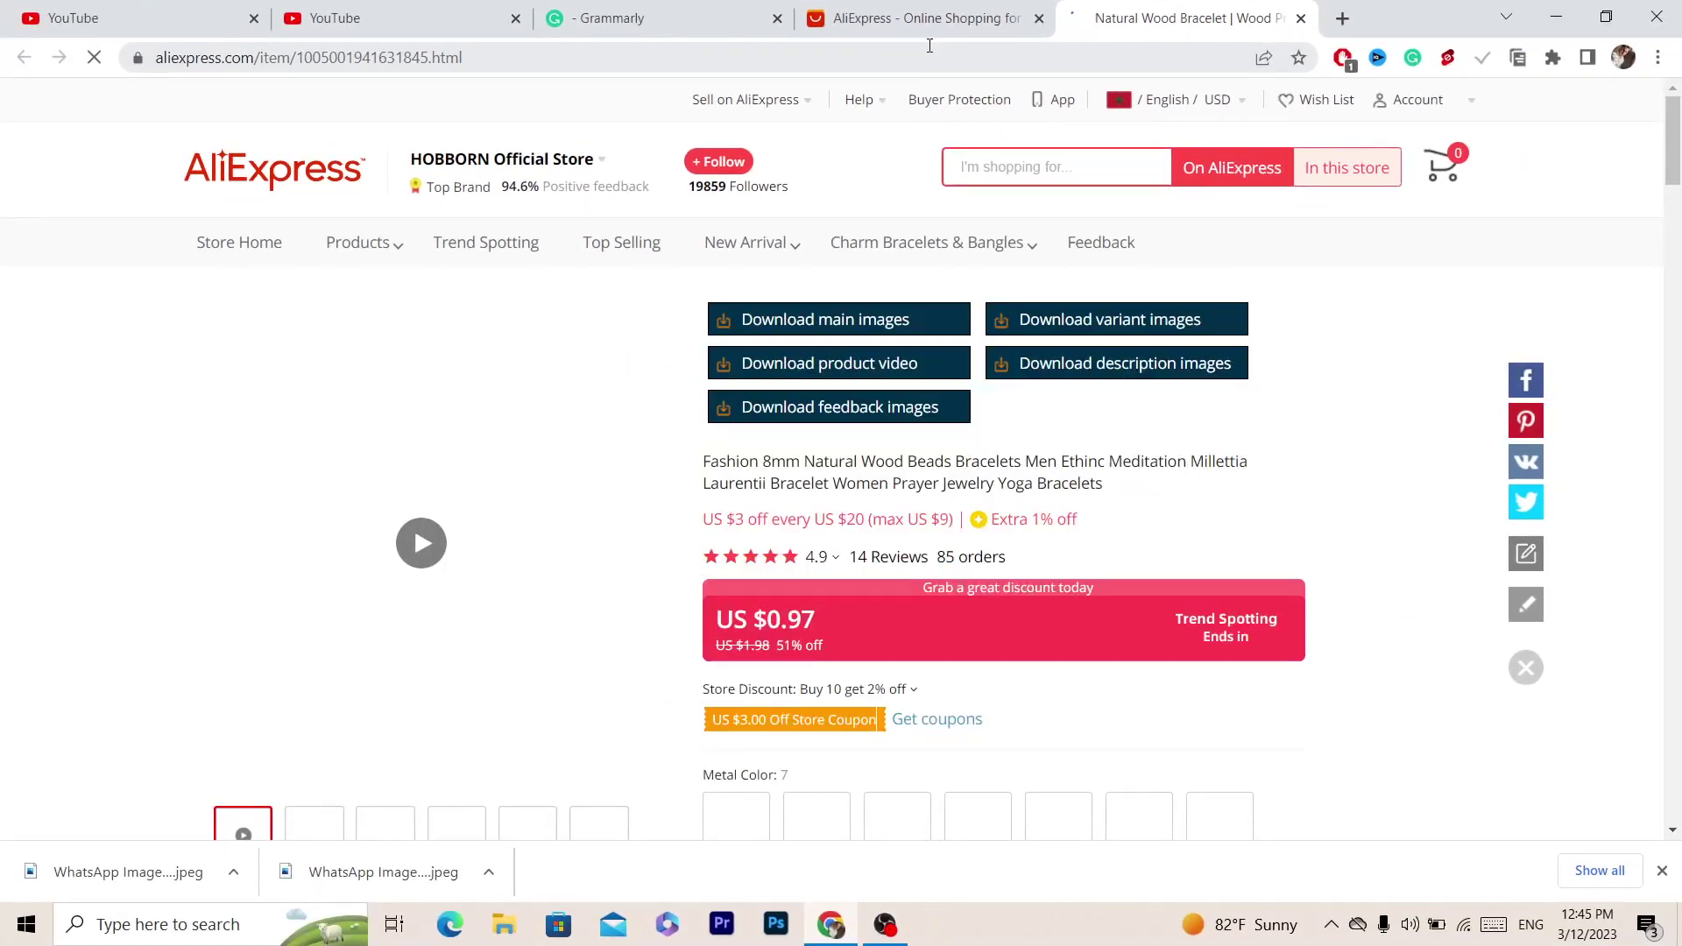
Move the bracelet tab before the home tab and highlight its address, title and US $0.97 price.
drag(1182, 18, 927, 18)
click(927, 57)
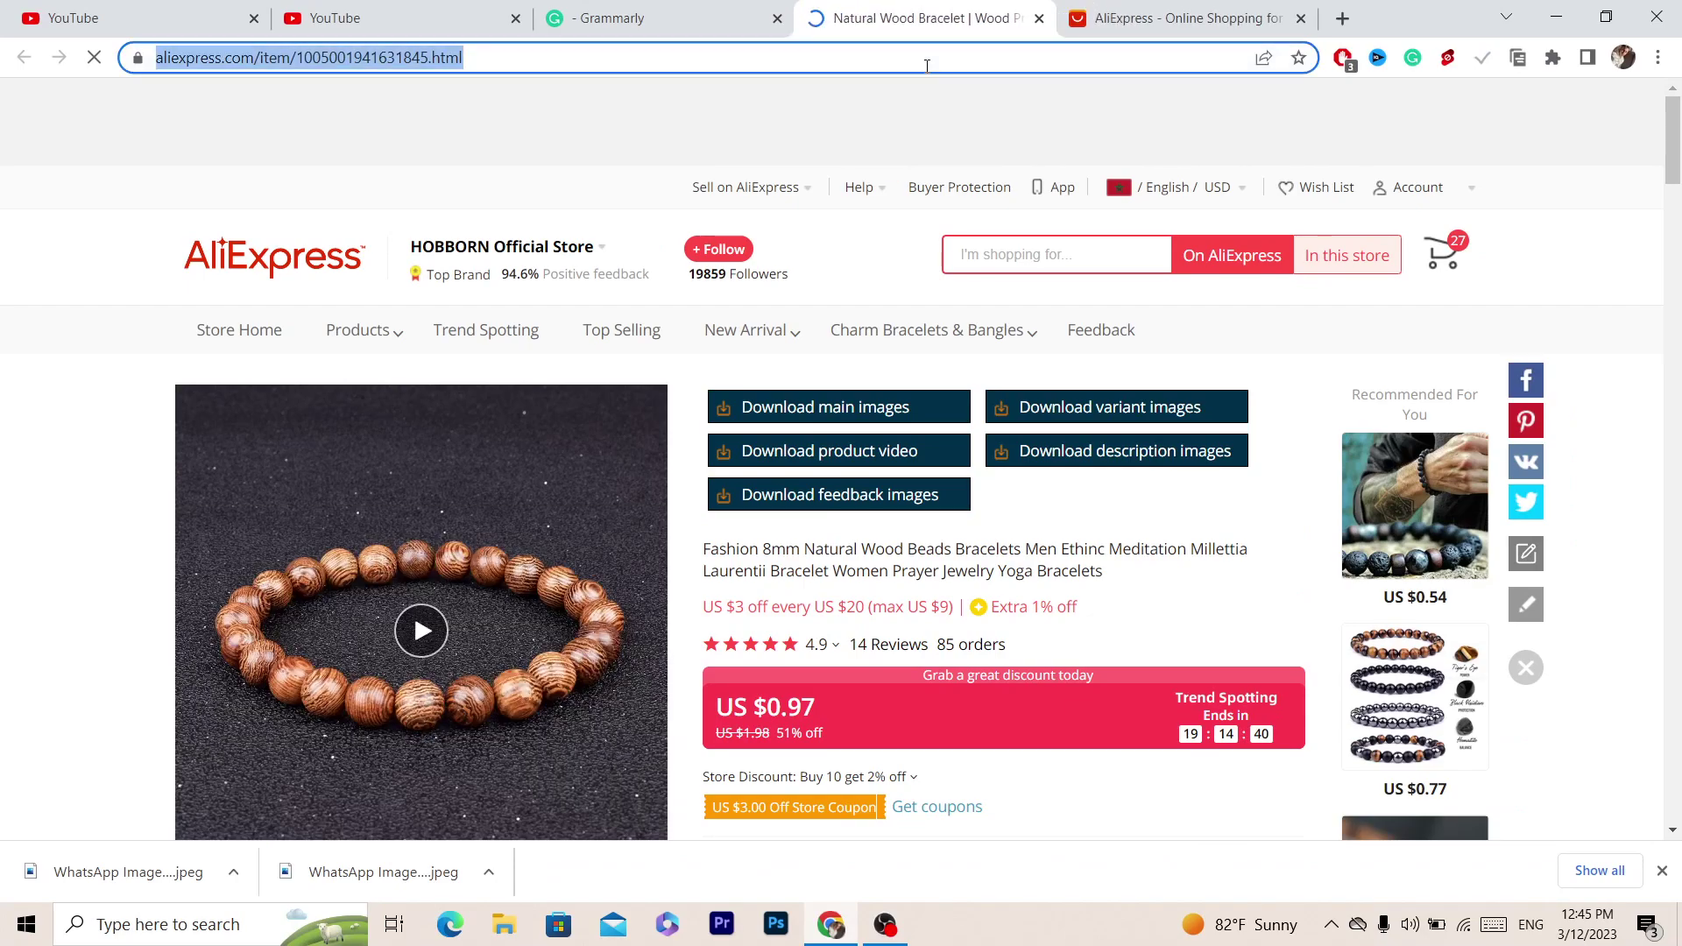
drag(1673, 131, 1676, 157)
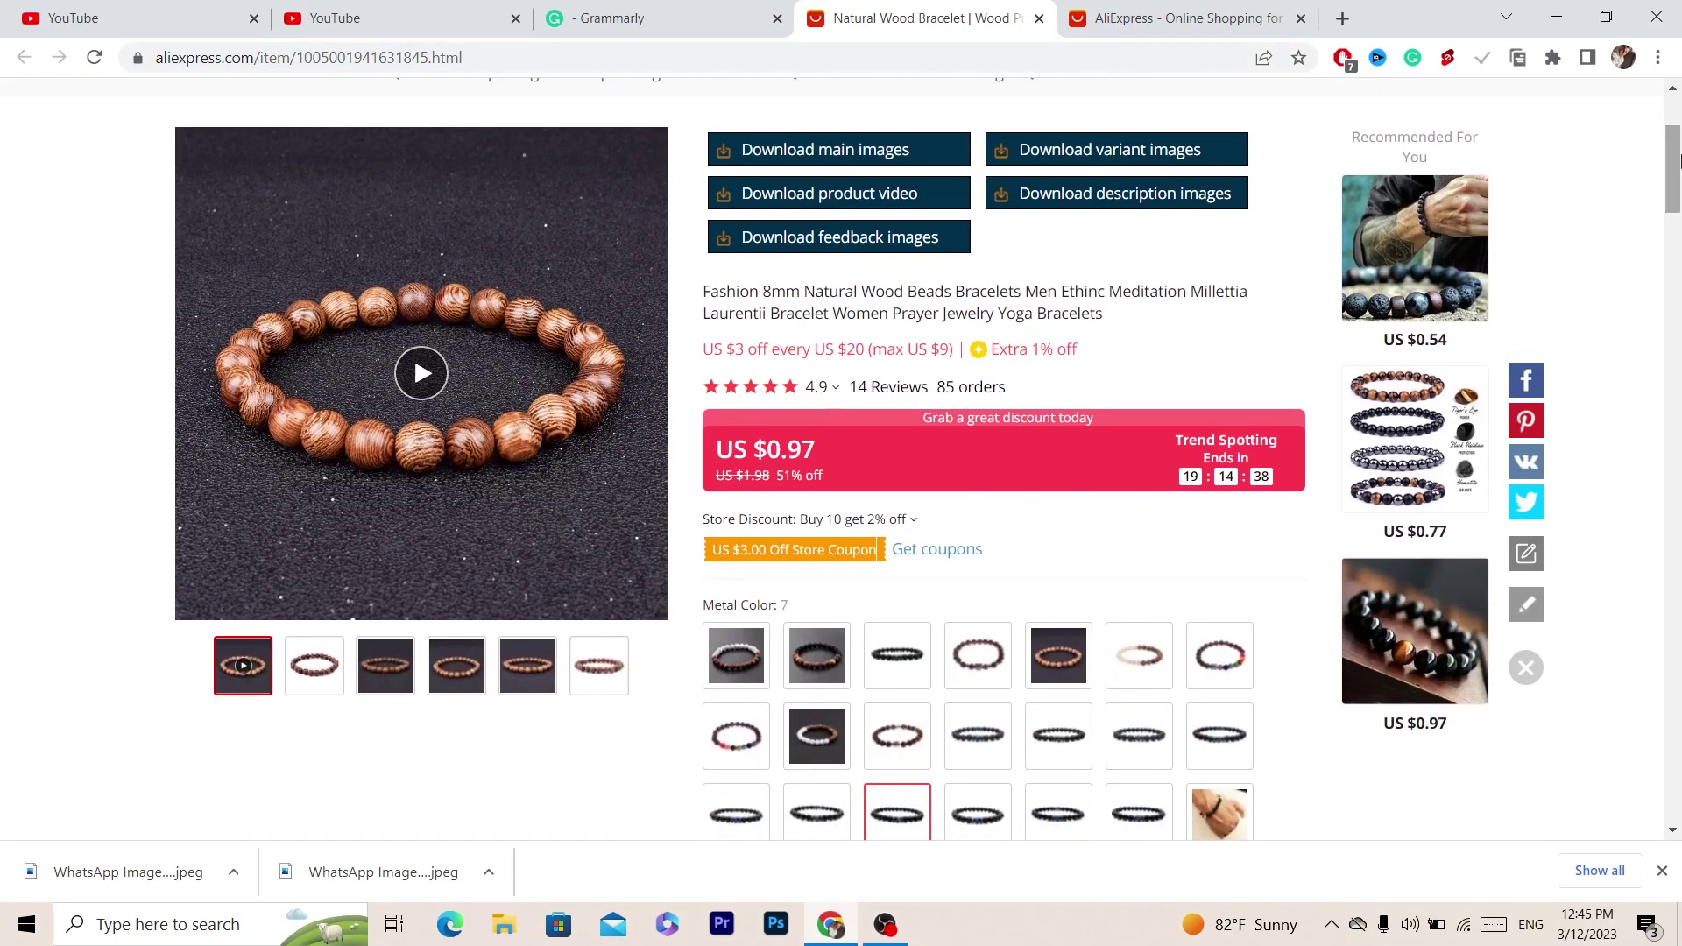
triple_click(934, 292)
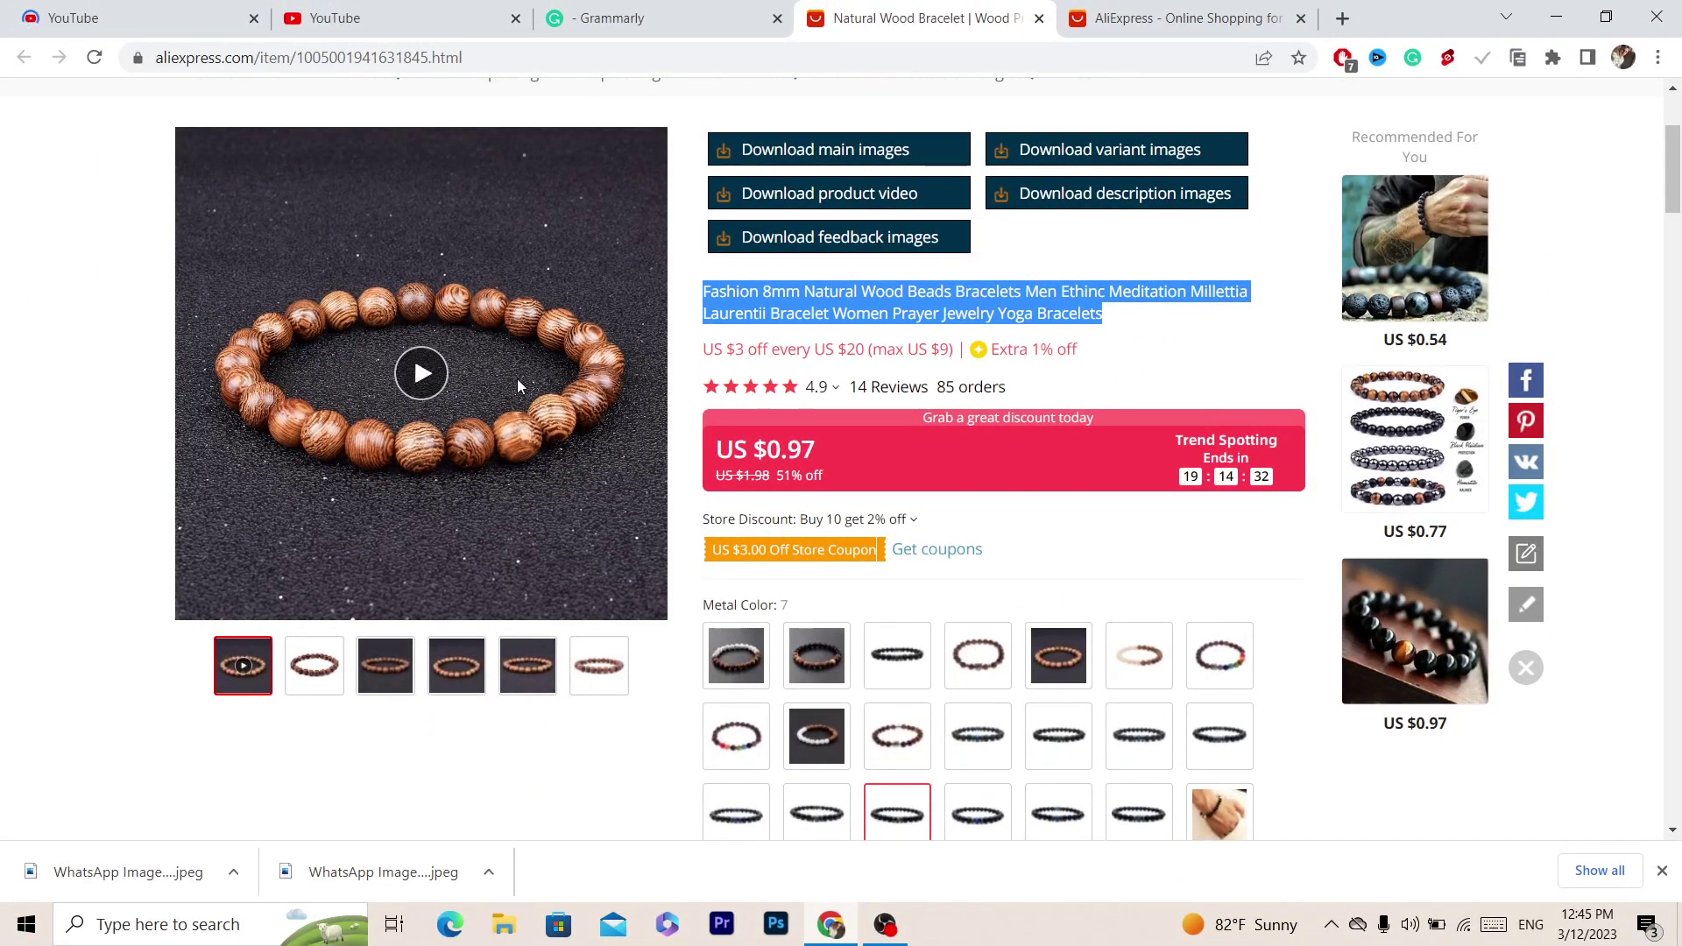
drag(823, 452, 718, 444)
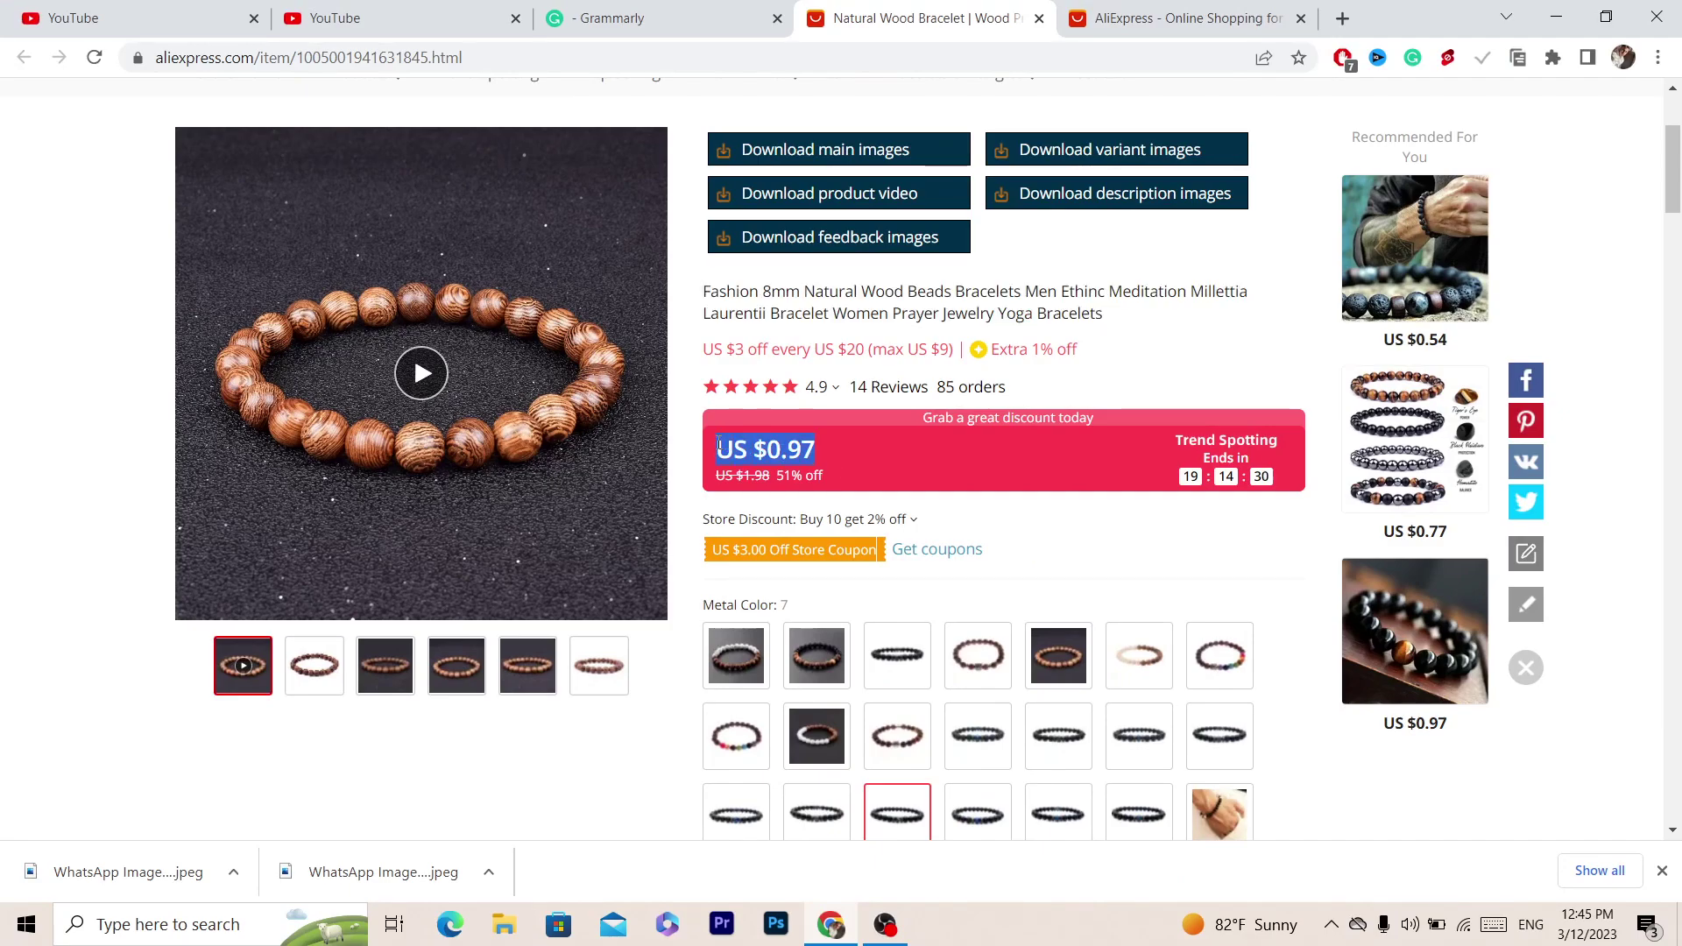
Reselect the title, then choose a different Metal Color variant priced US $1.45.
triple_click(792, 293)
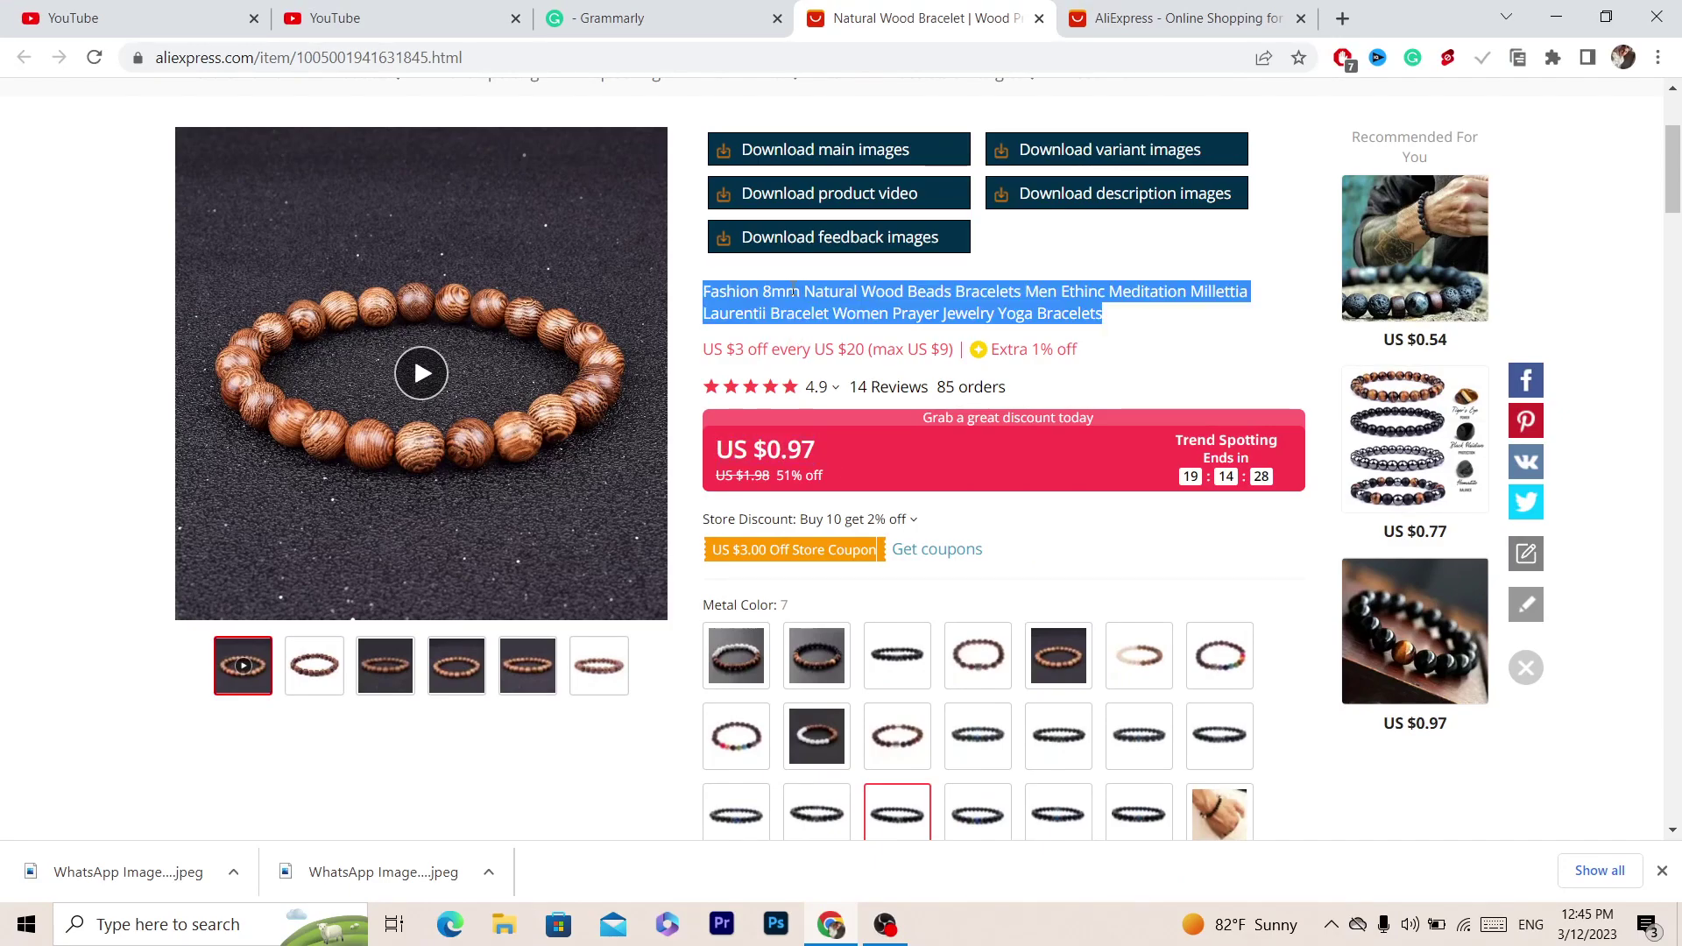
click(1161, 292)
scroll(1286, 213, down, 2)
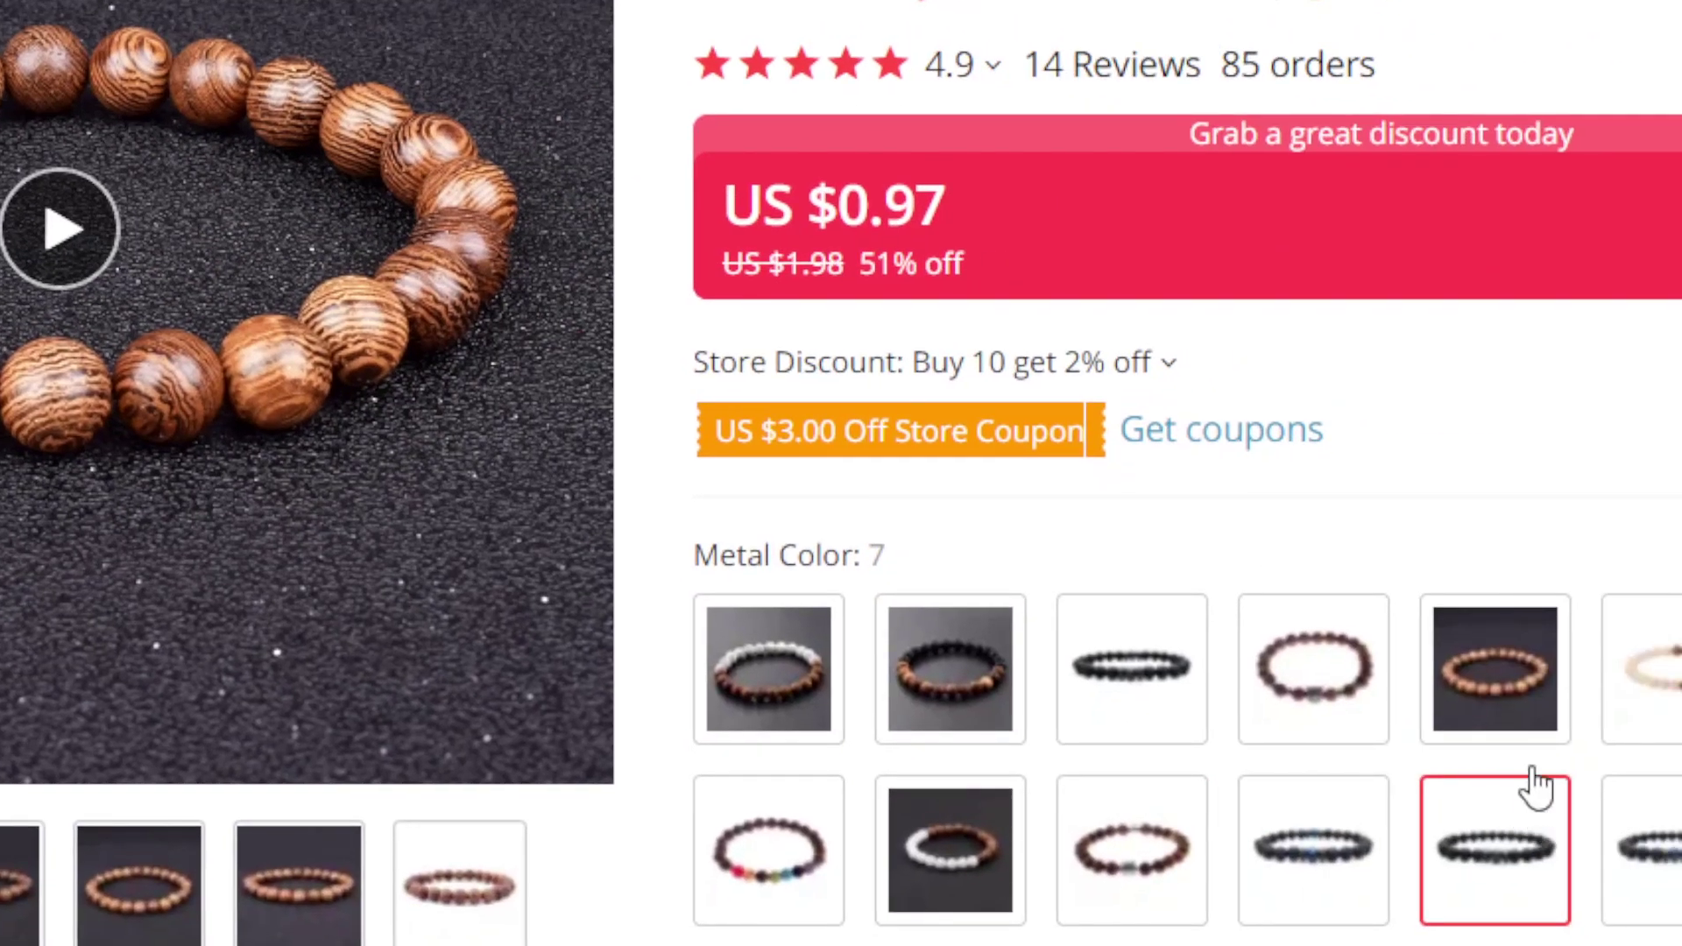
click(1490, 683)
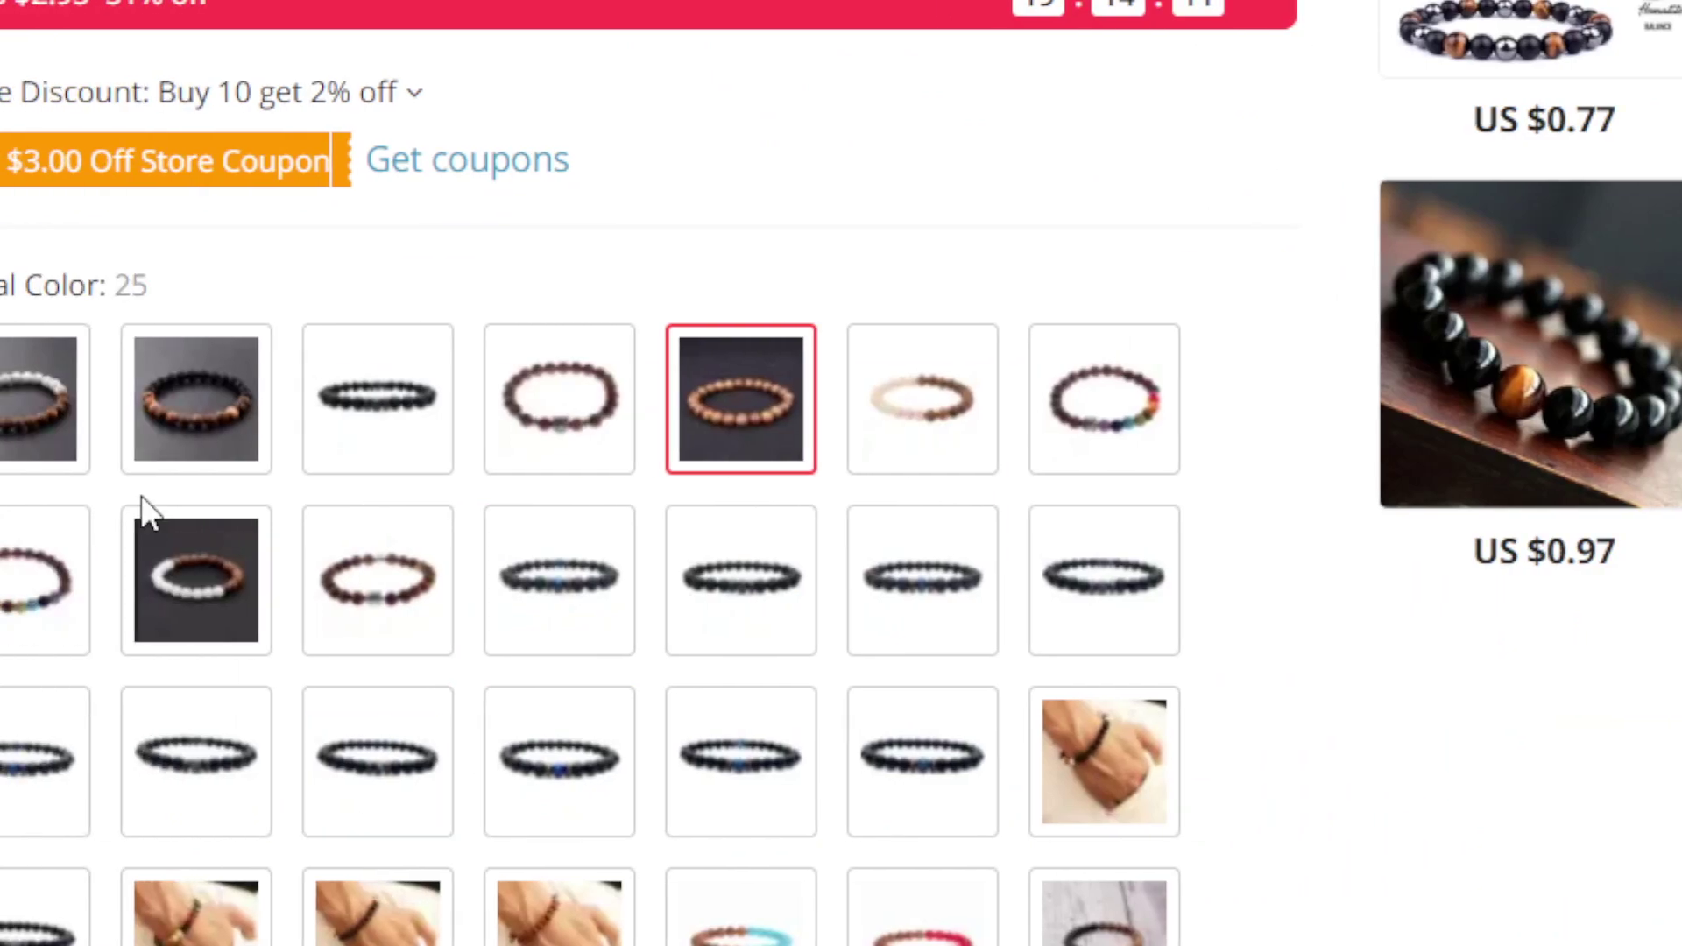
Try the white-and-wood swatch, then take black-and-wood at US $1.42 and Buy Now.
click(196, 601)
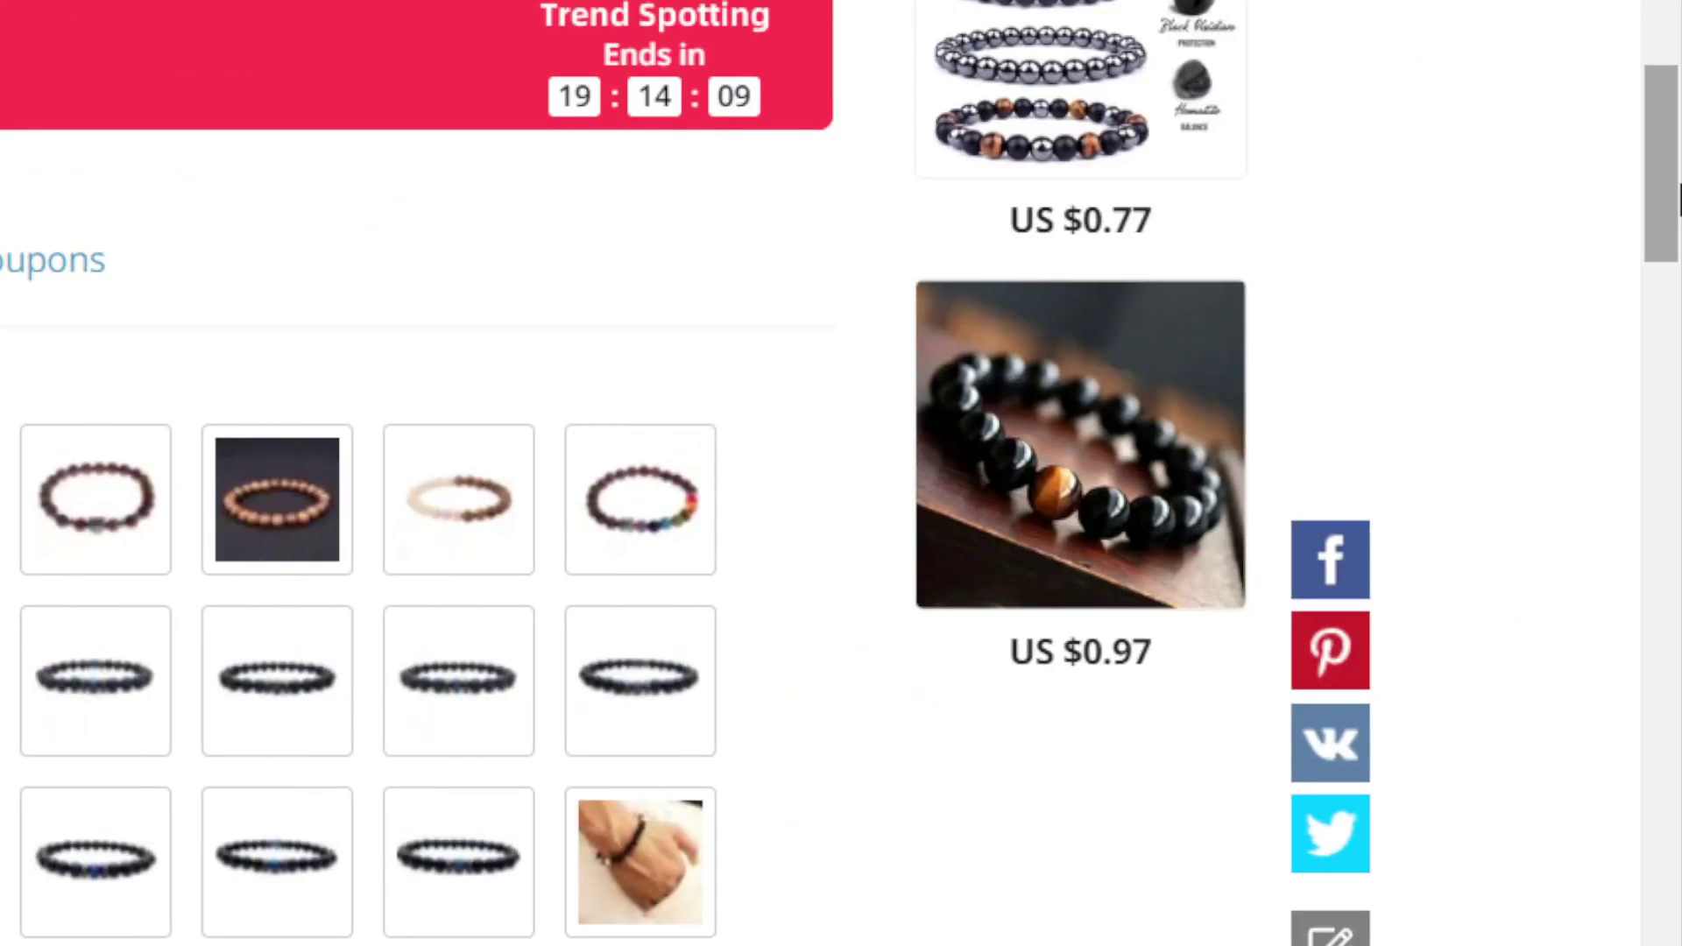
scroll(613, 525, down, 10)
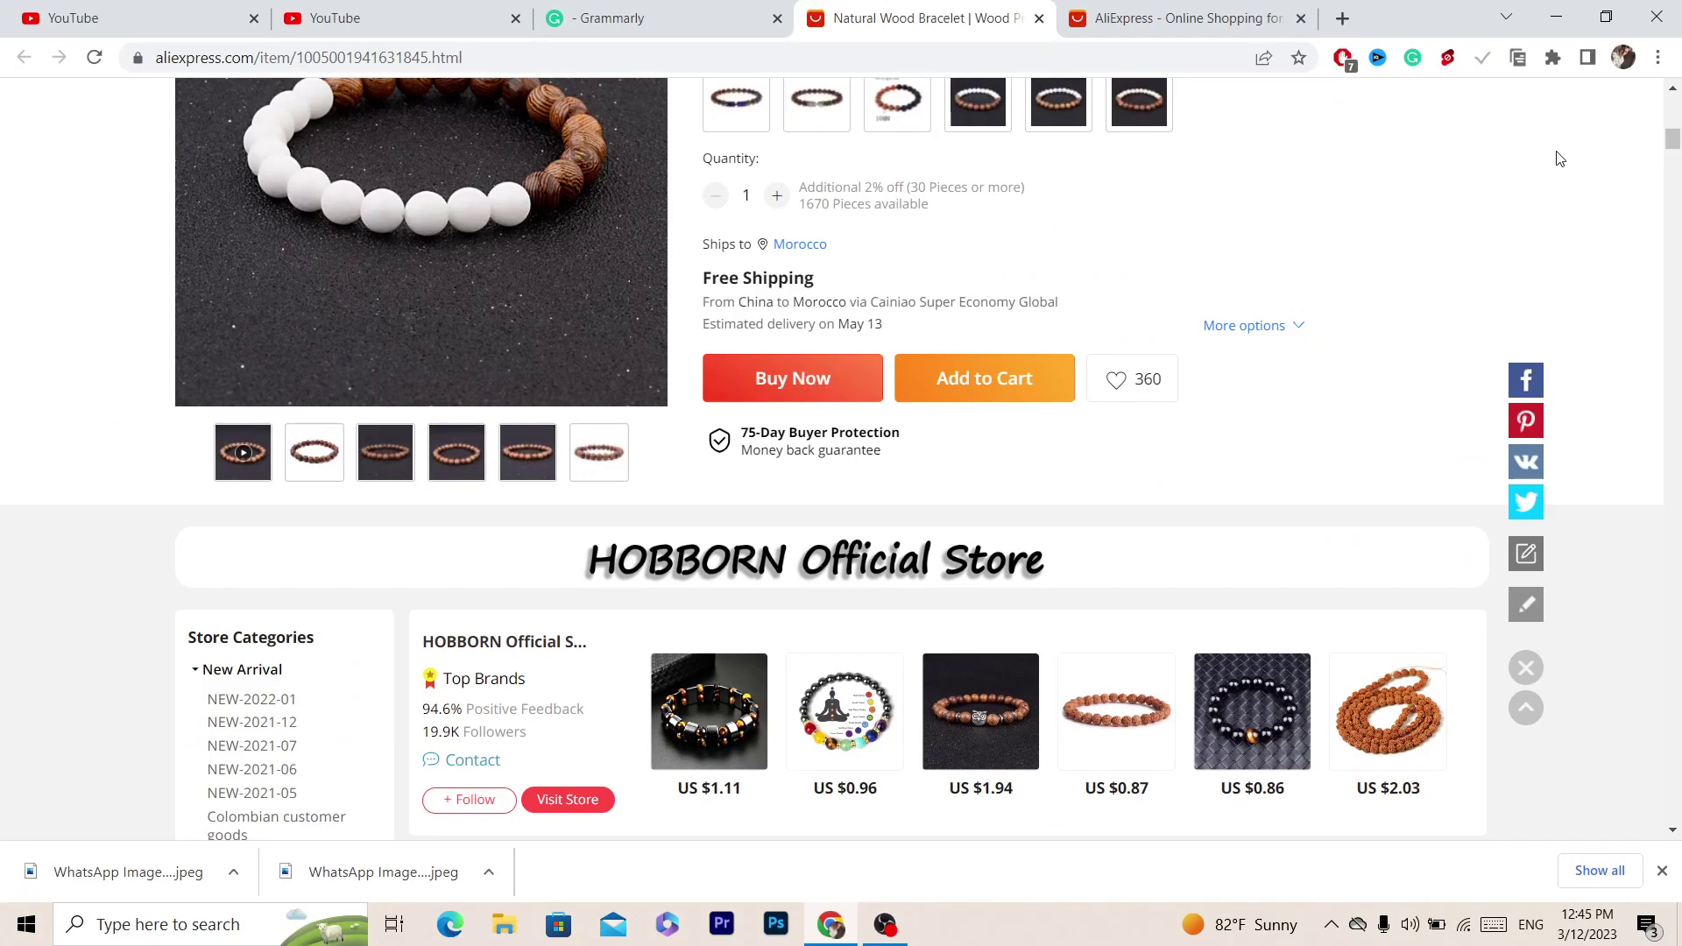
drag(1674, 140, 1673, 114)
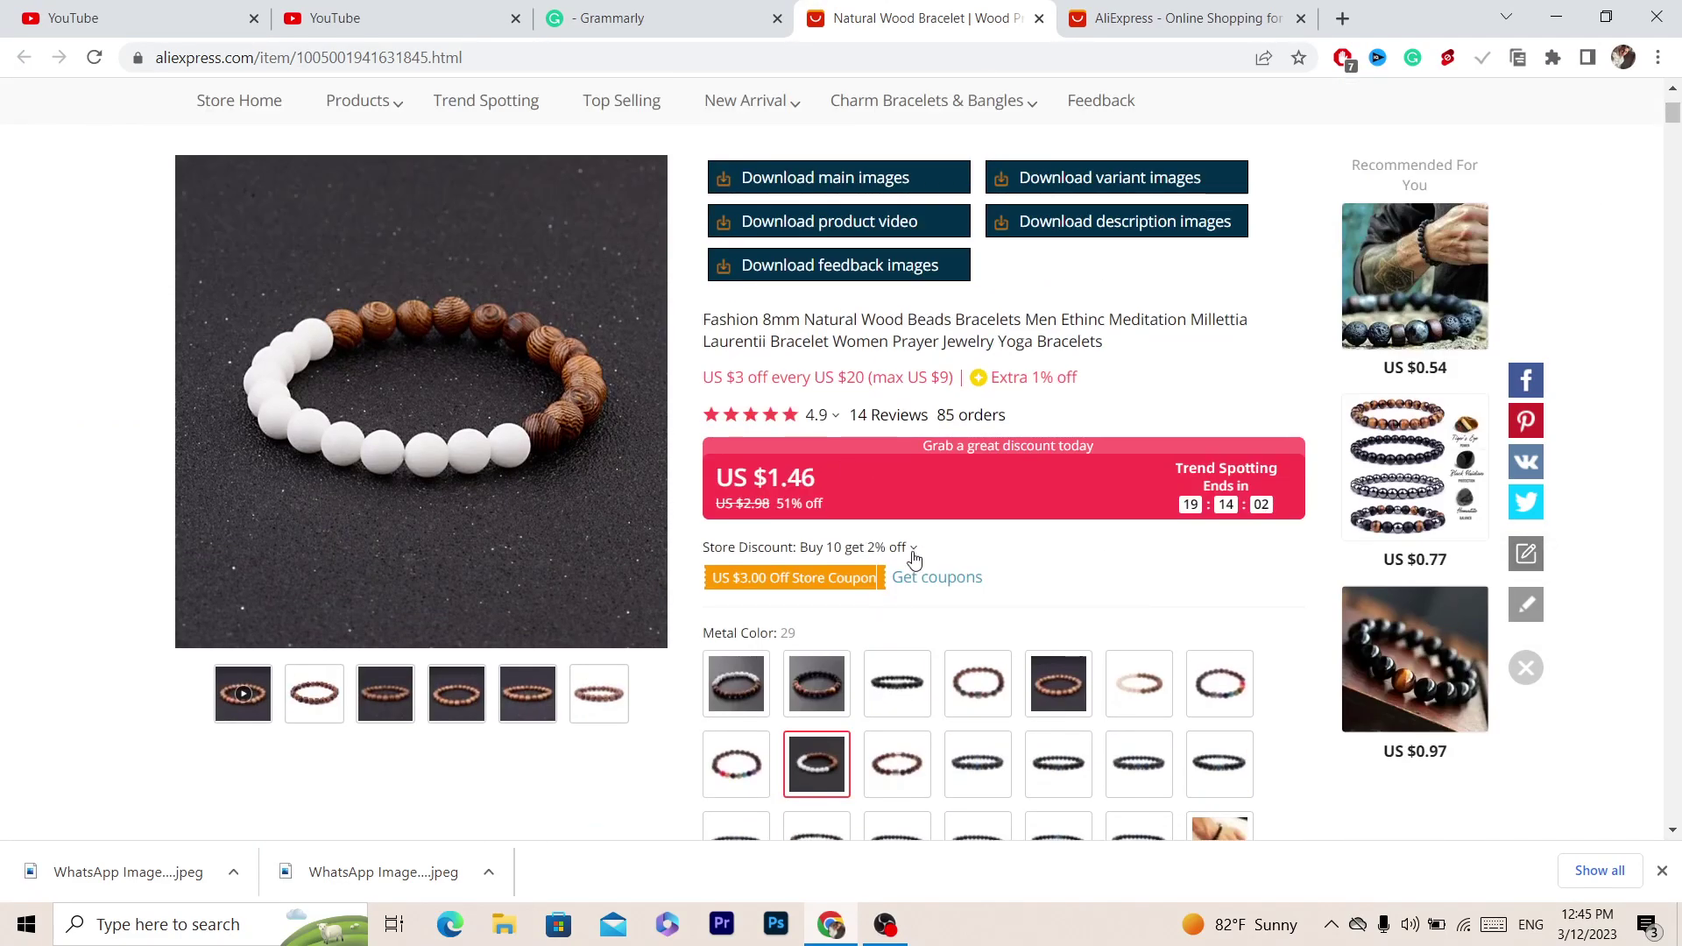
click(817, 683)
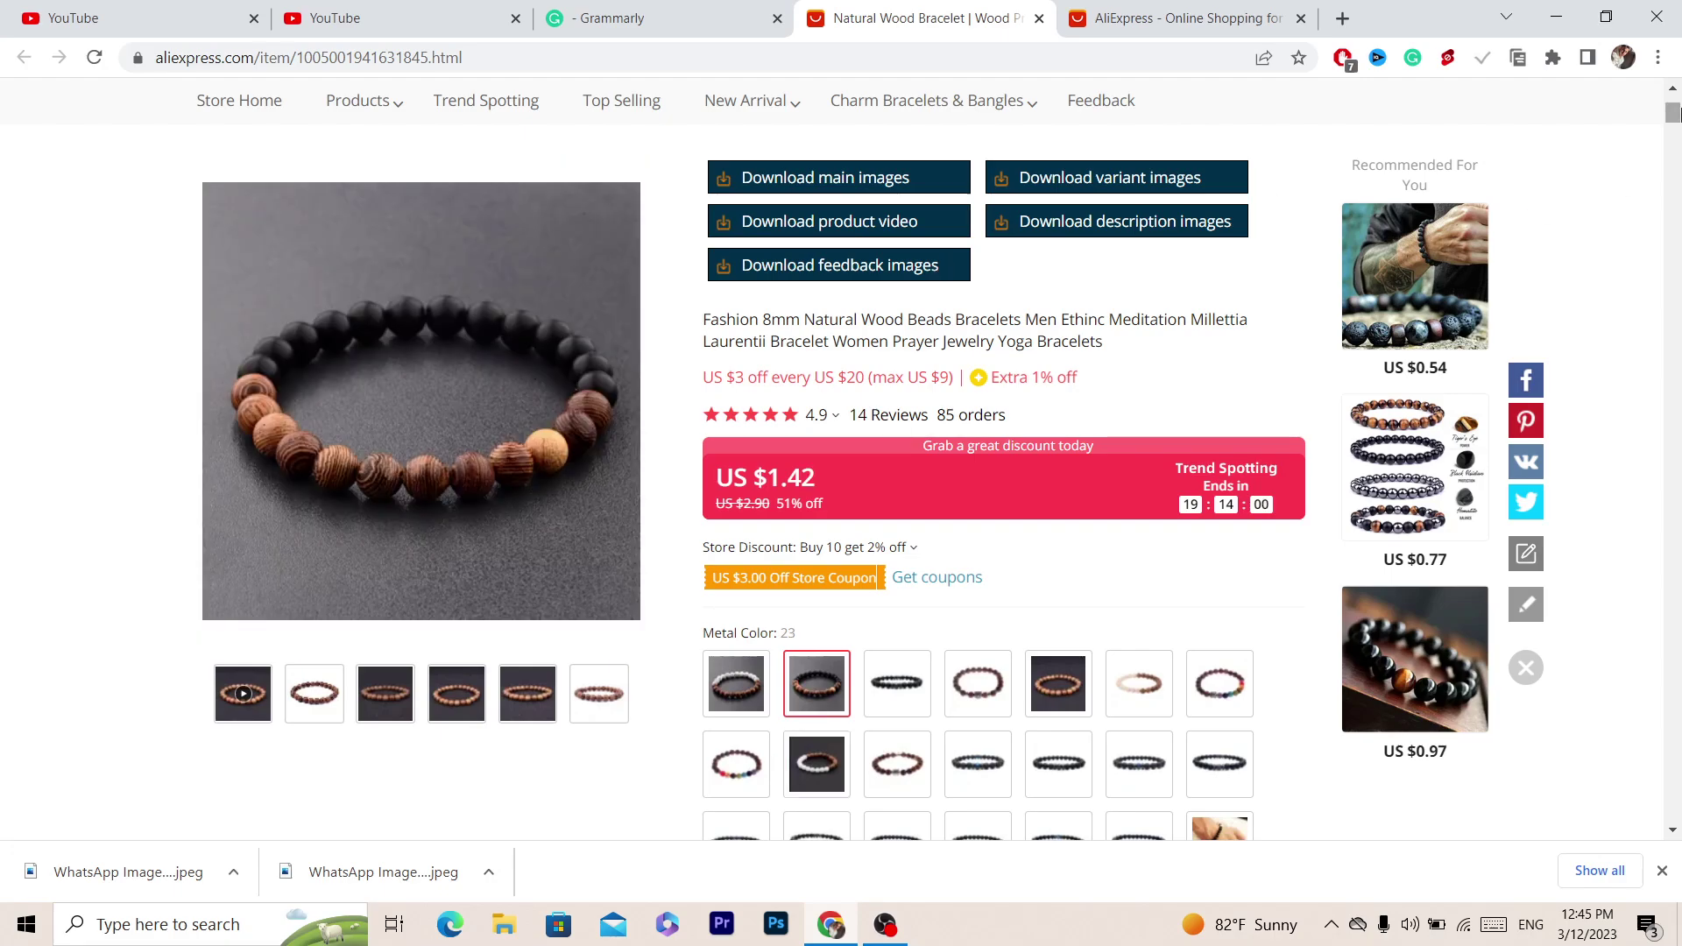
scroll(764, 427, down, 10)
click(791, 427)
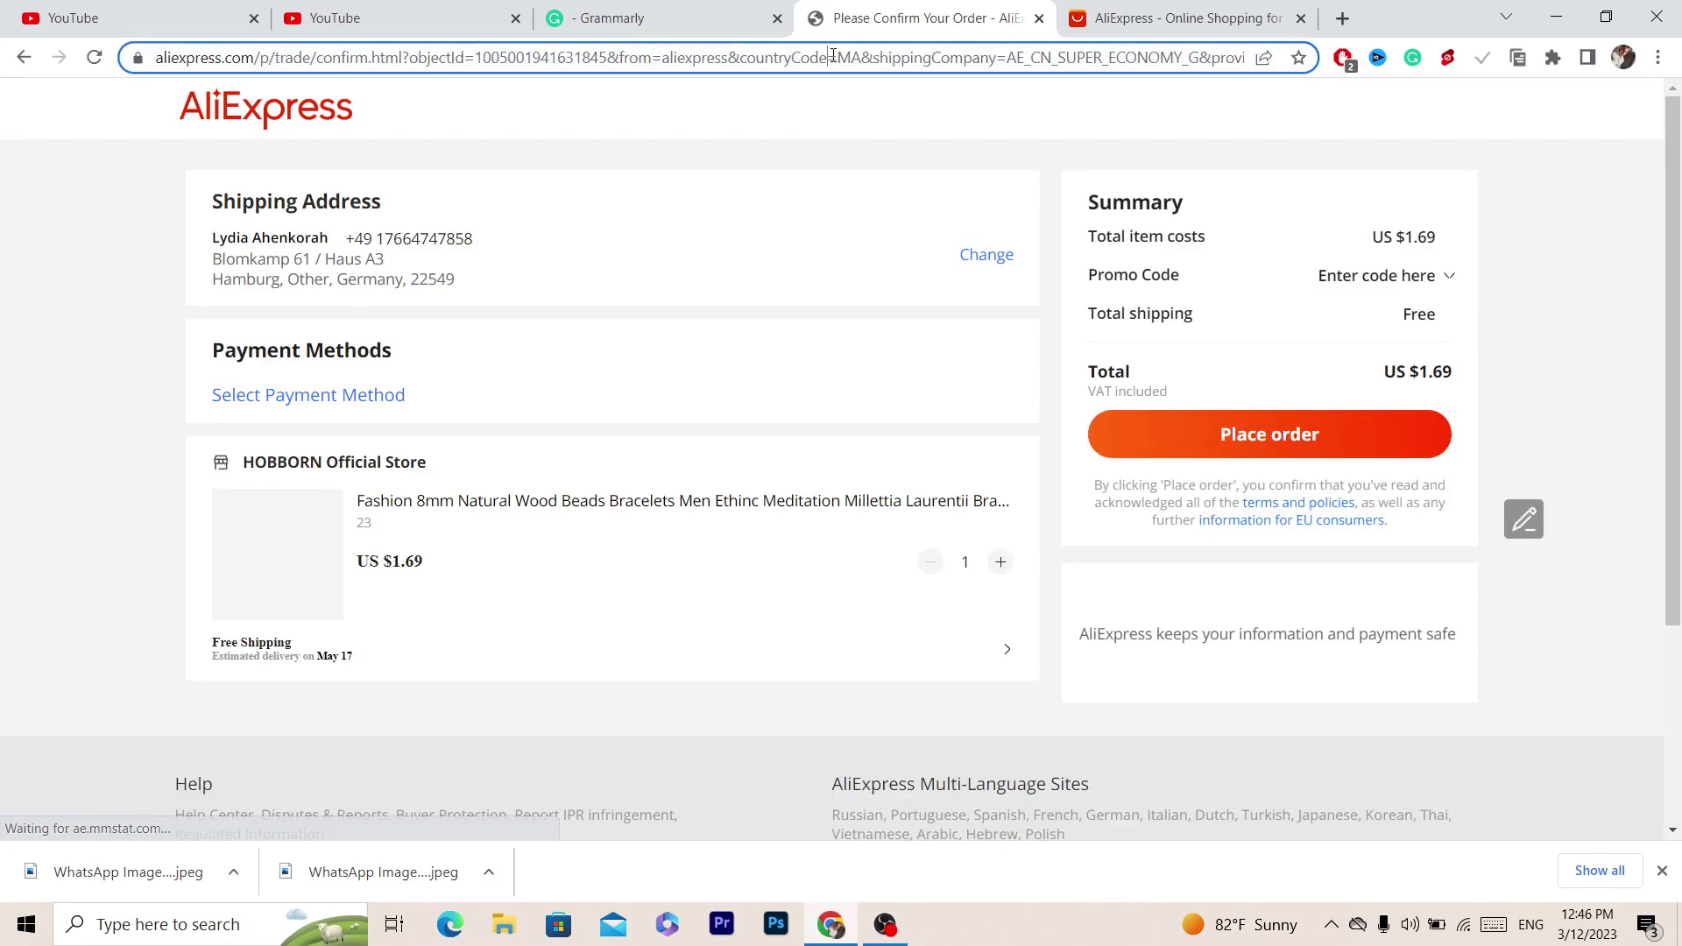
Let the order confirmation page load, selecting its web address.
click(833, 57)
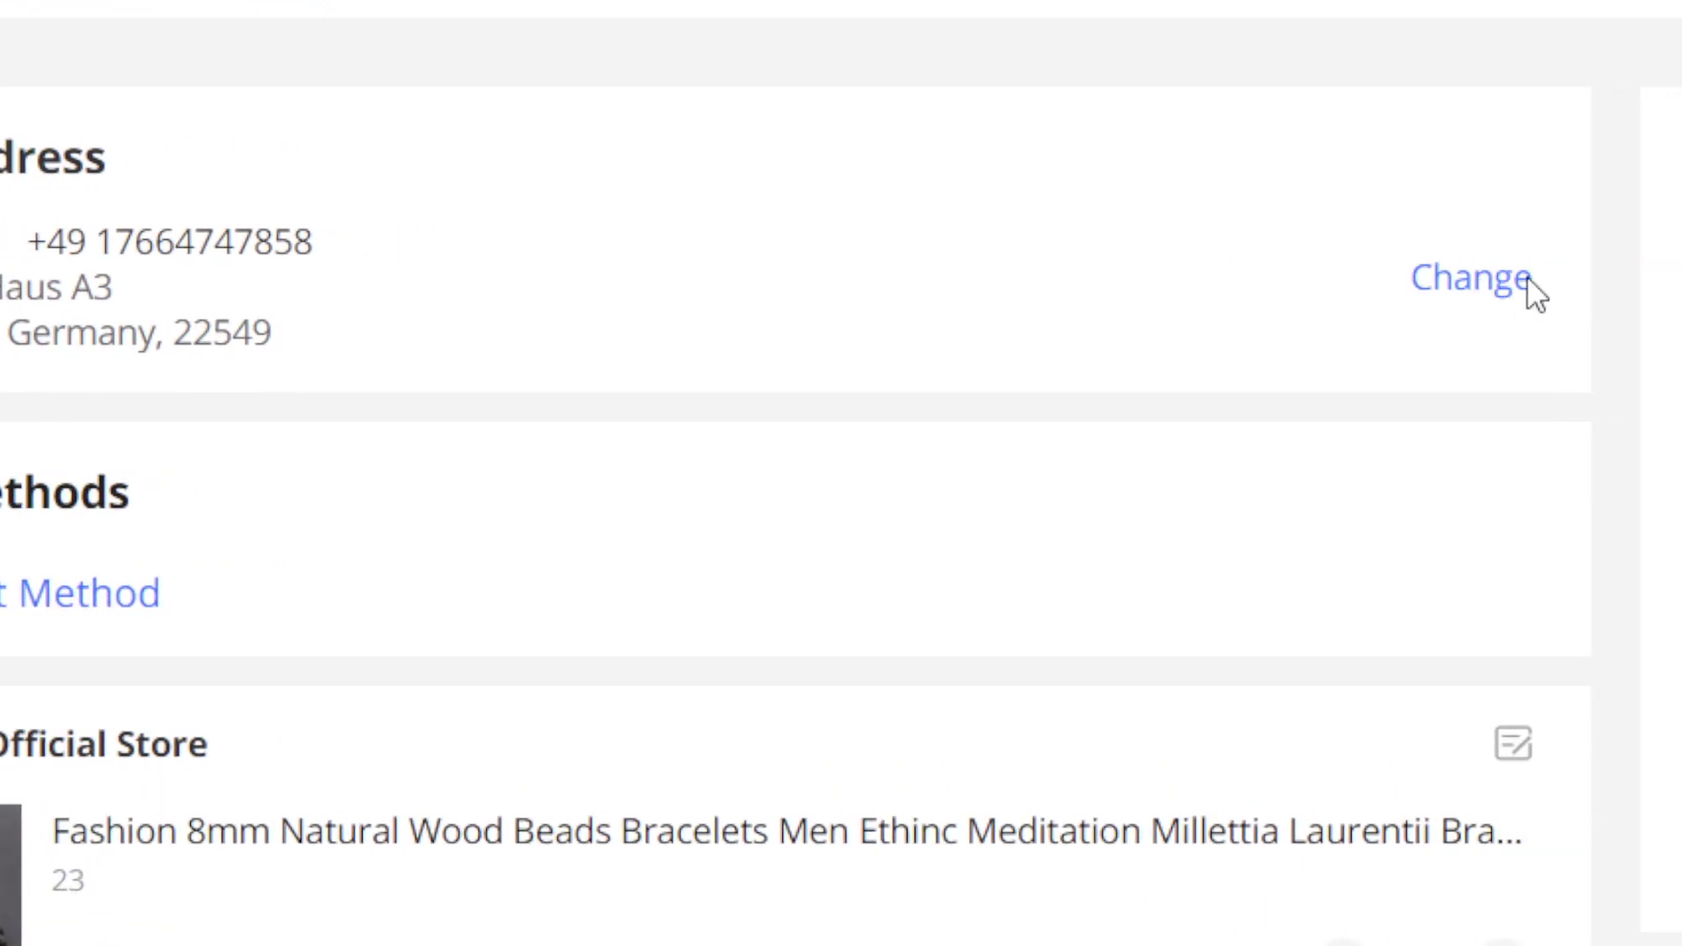
Open the saved address for editing, then cancel and close it, keeping the Germany address.
click(1457, 289)
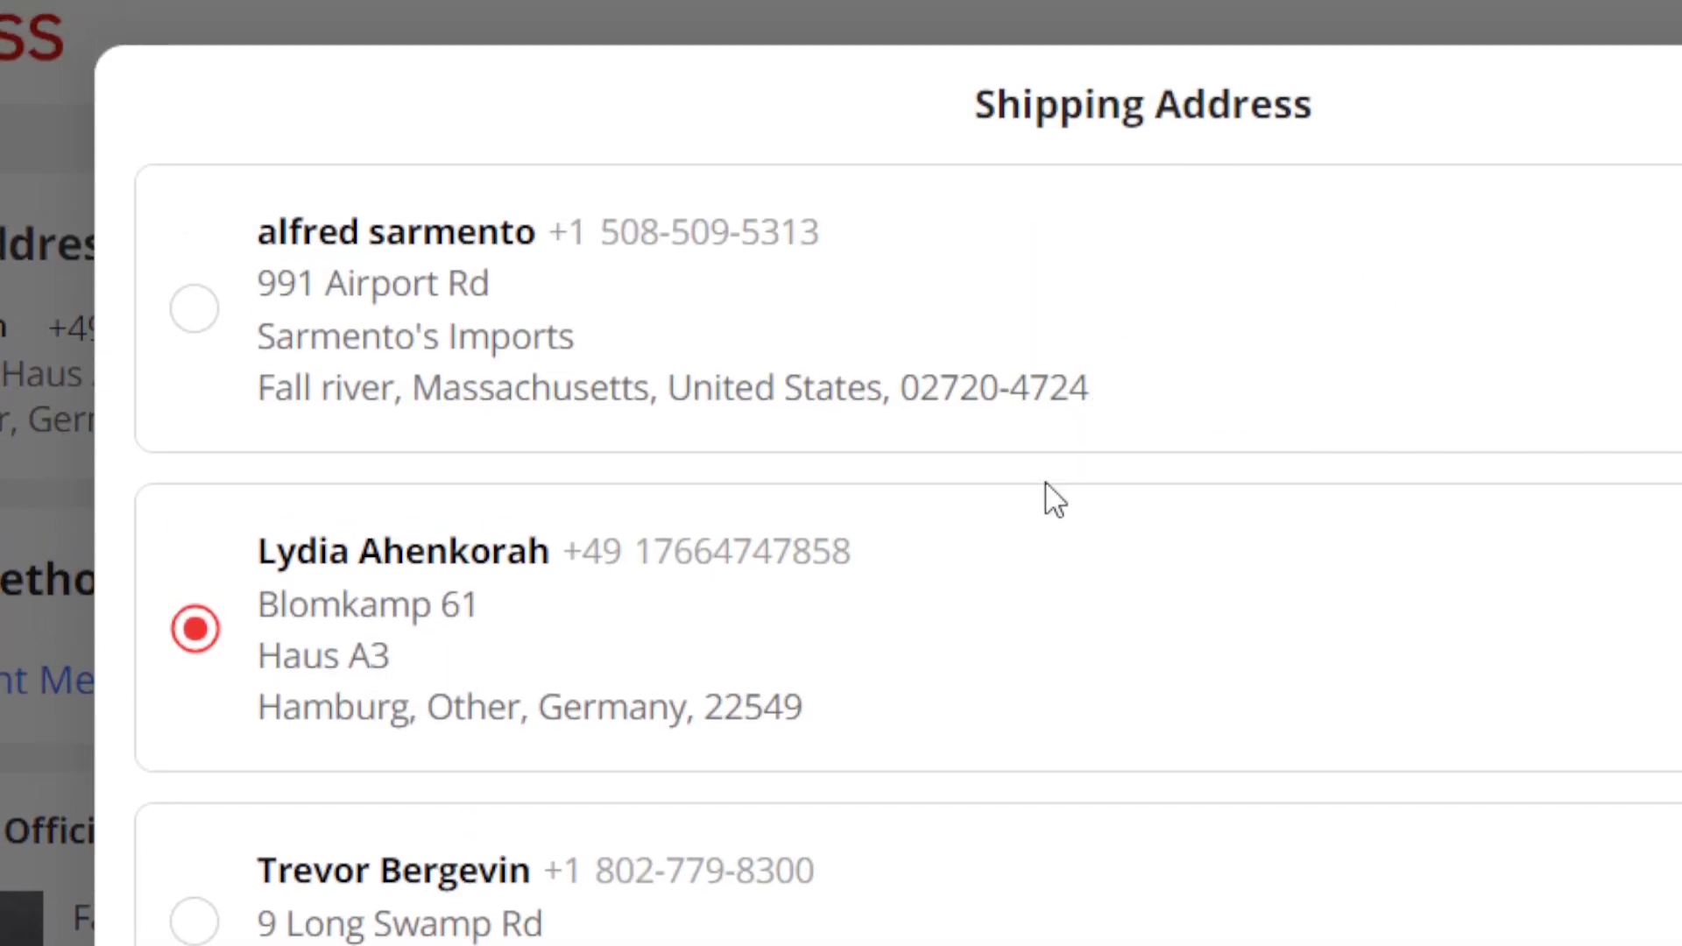
click(1569, 553)
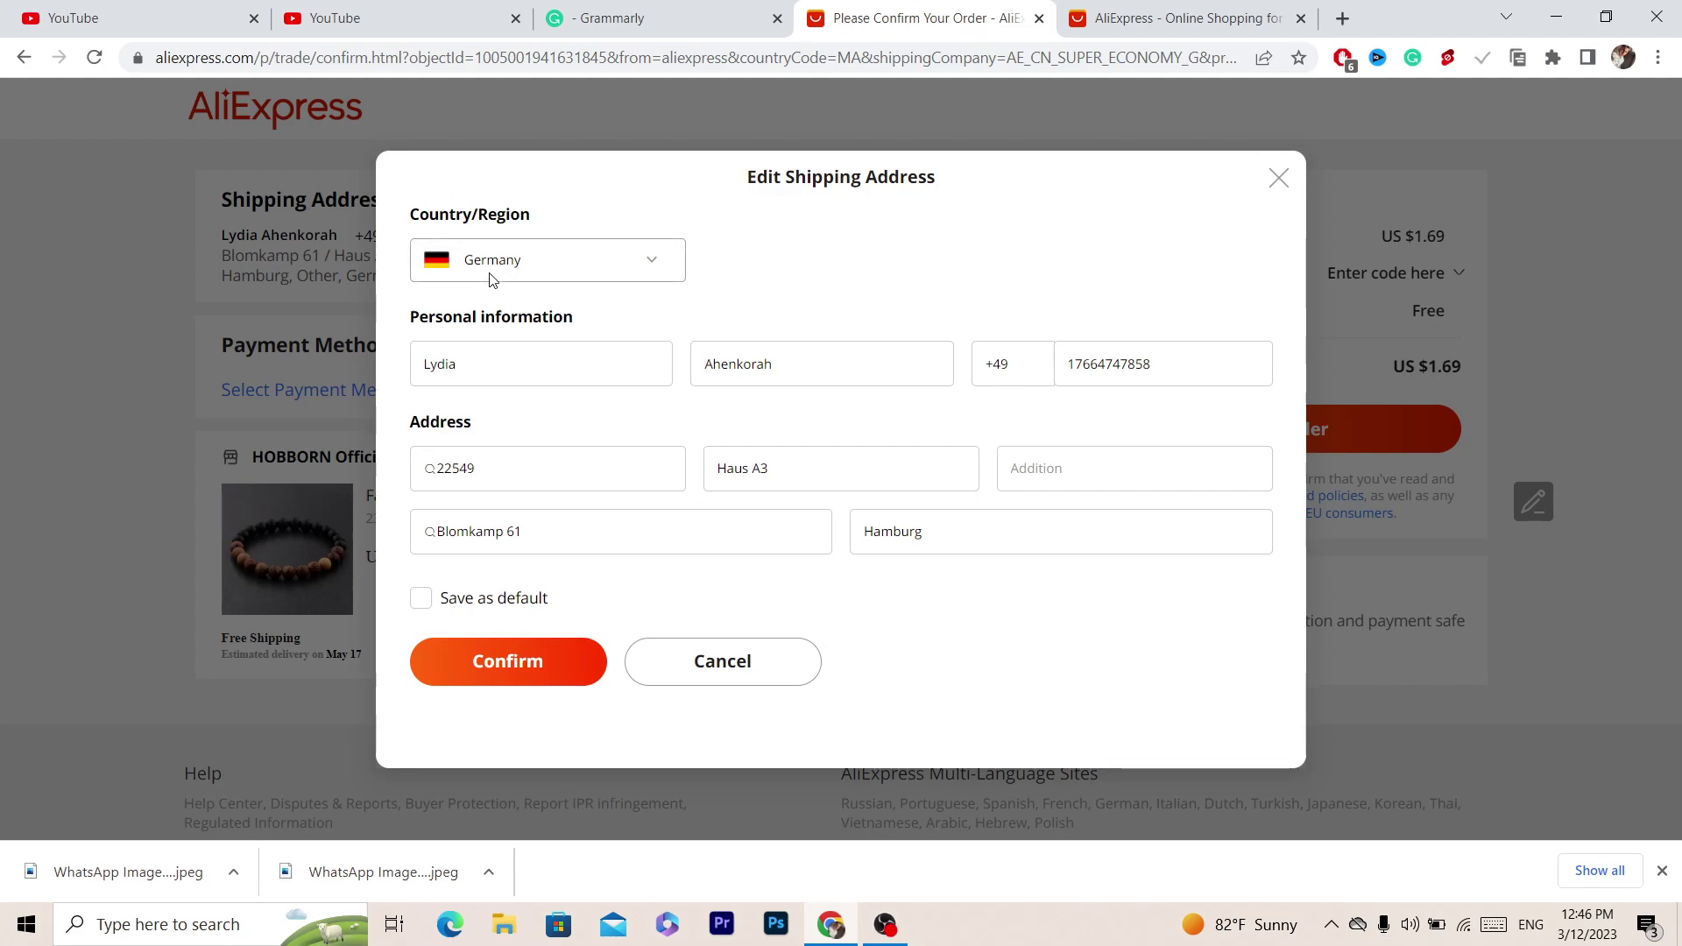
click(132, 453)
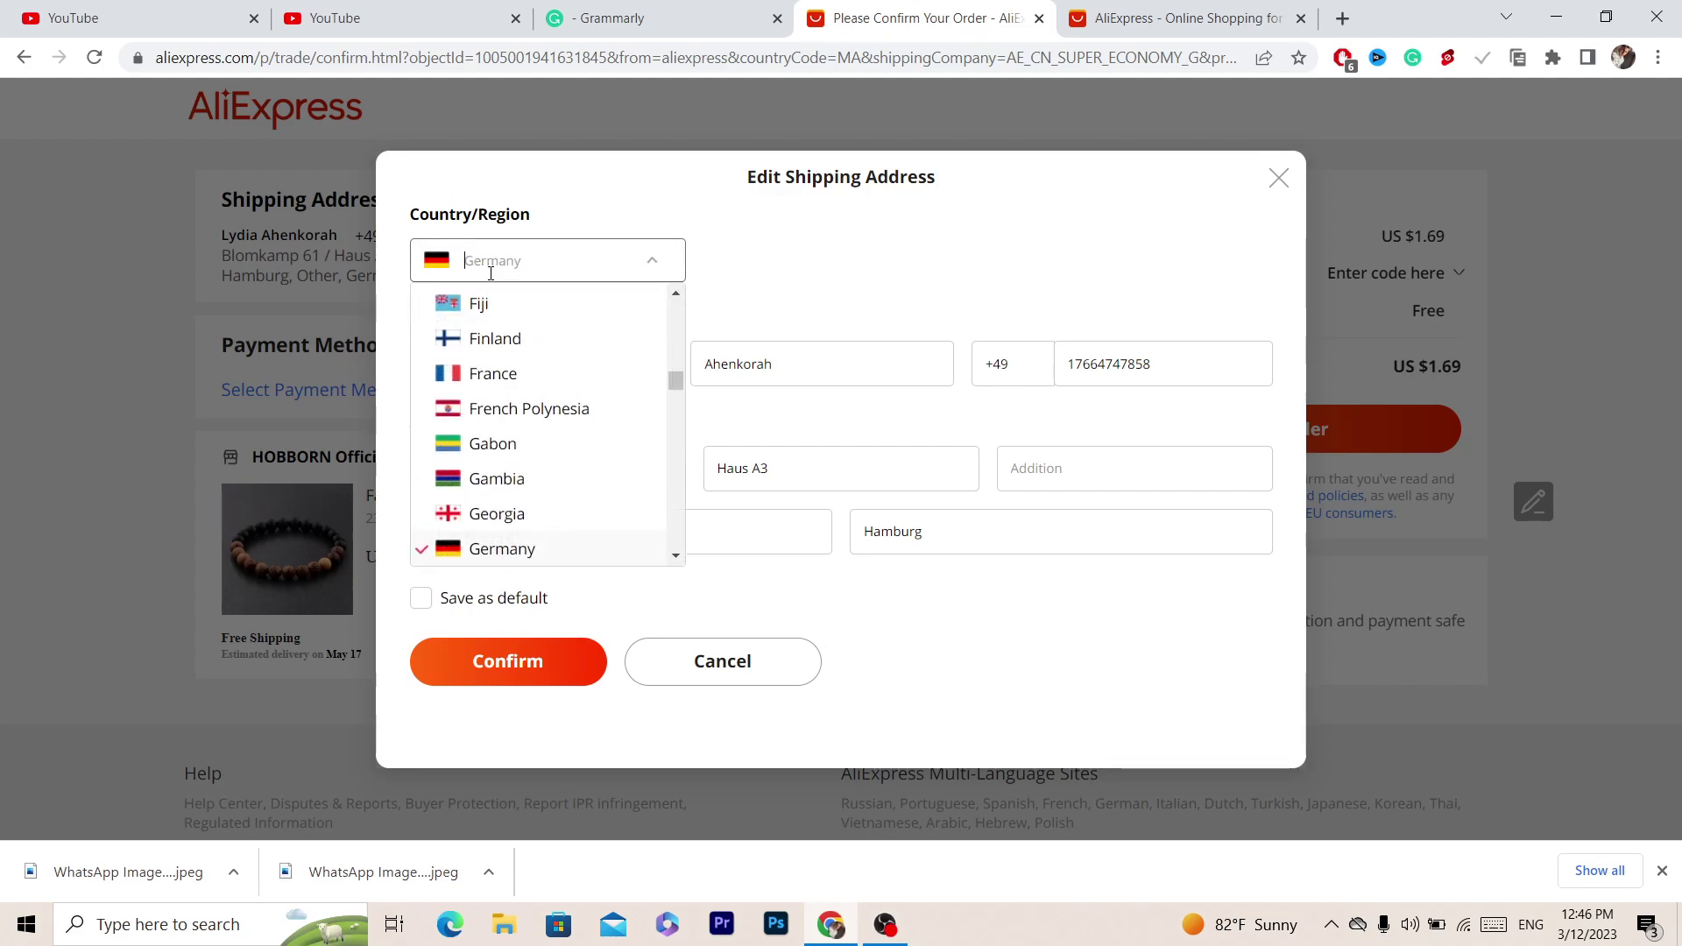
click(715, 274)
click(498, 371)
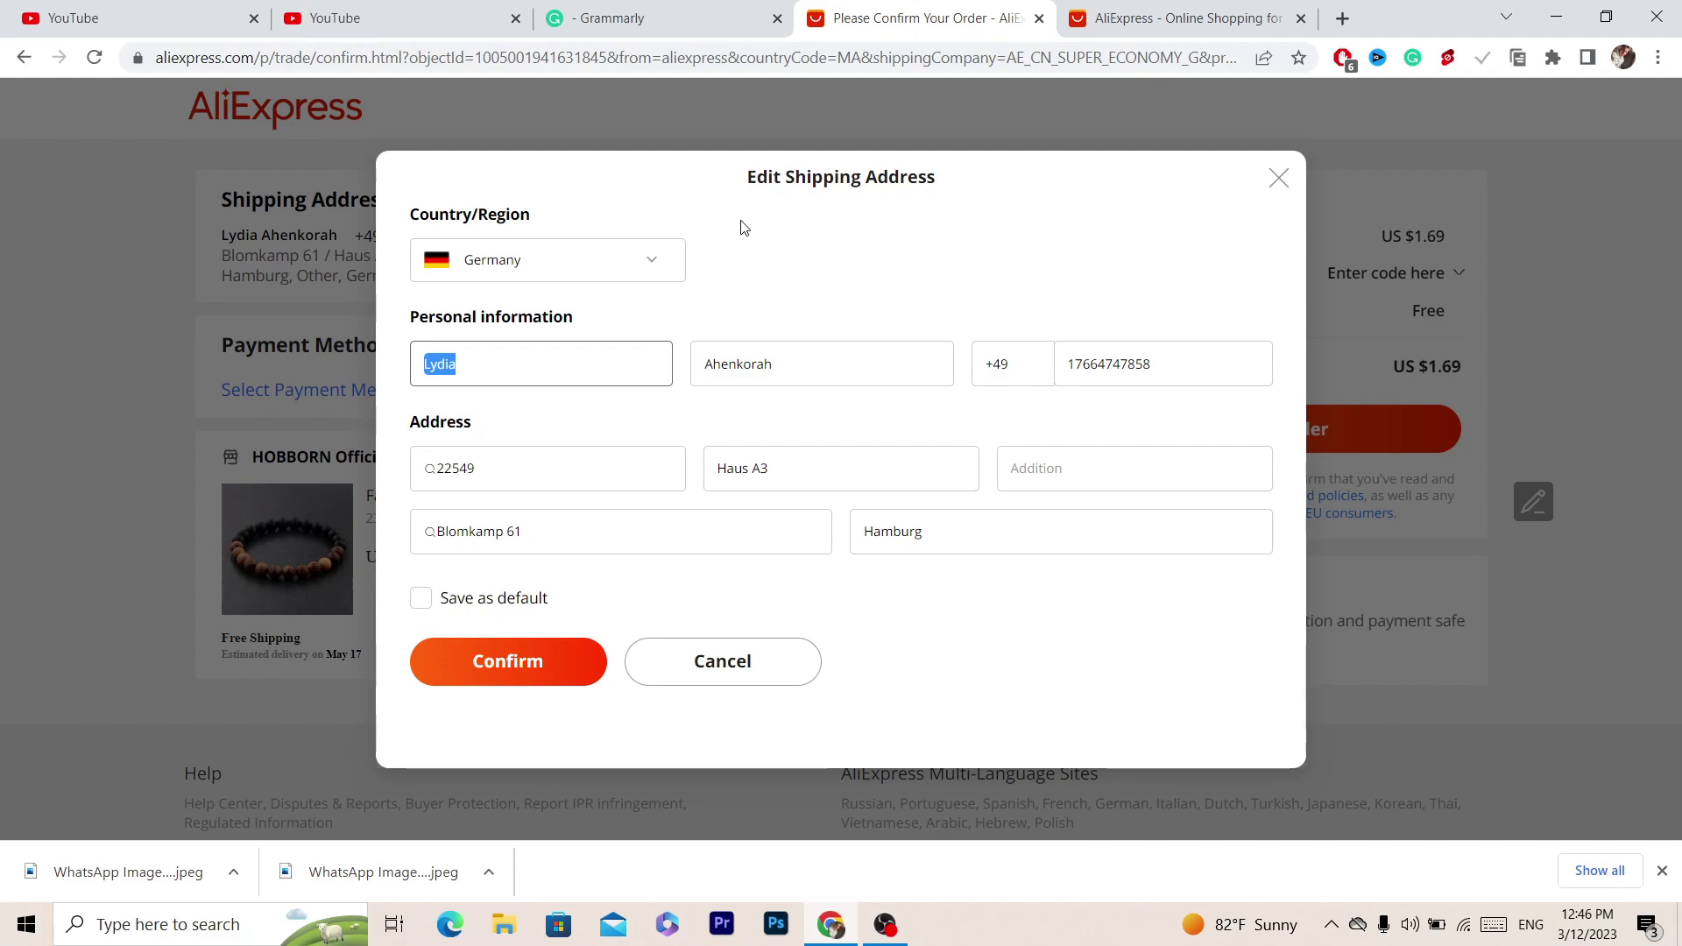
click(517, 390)
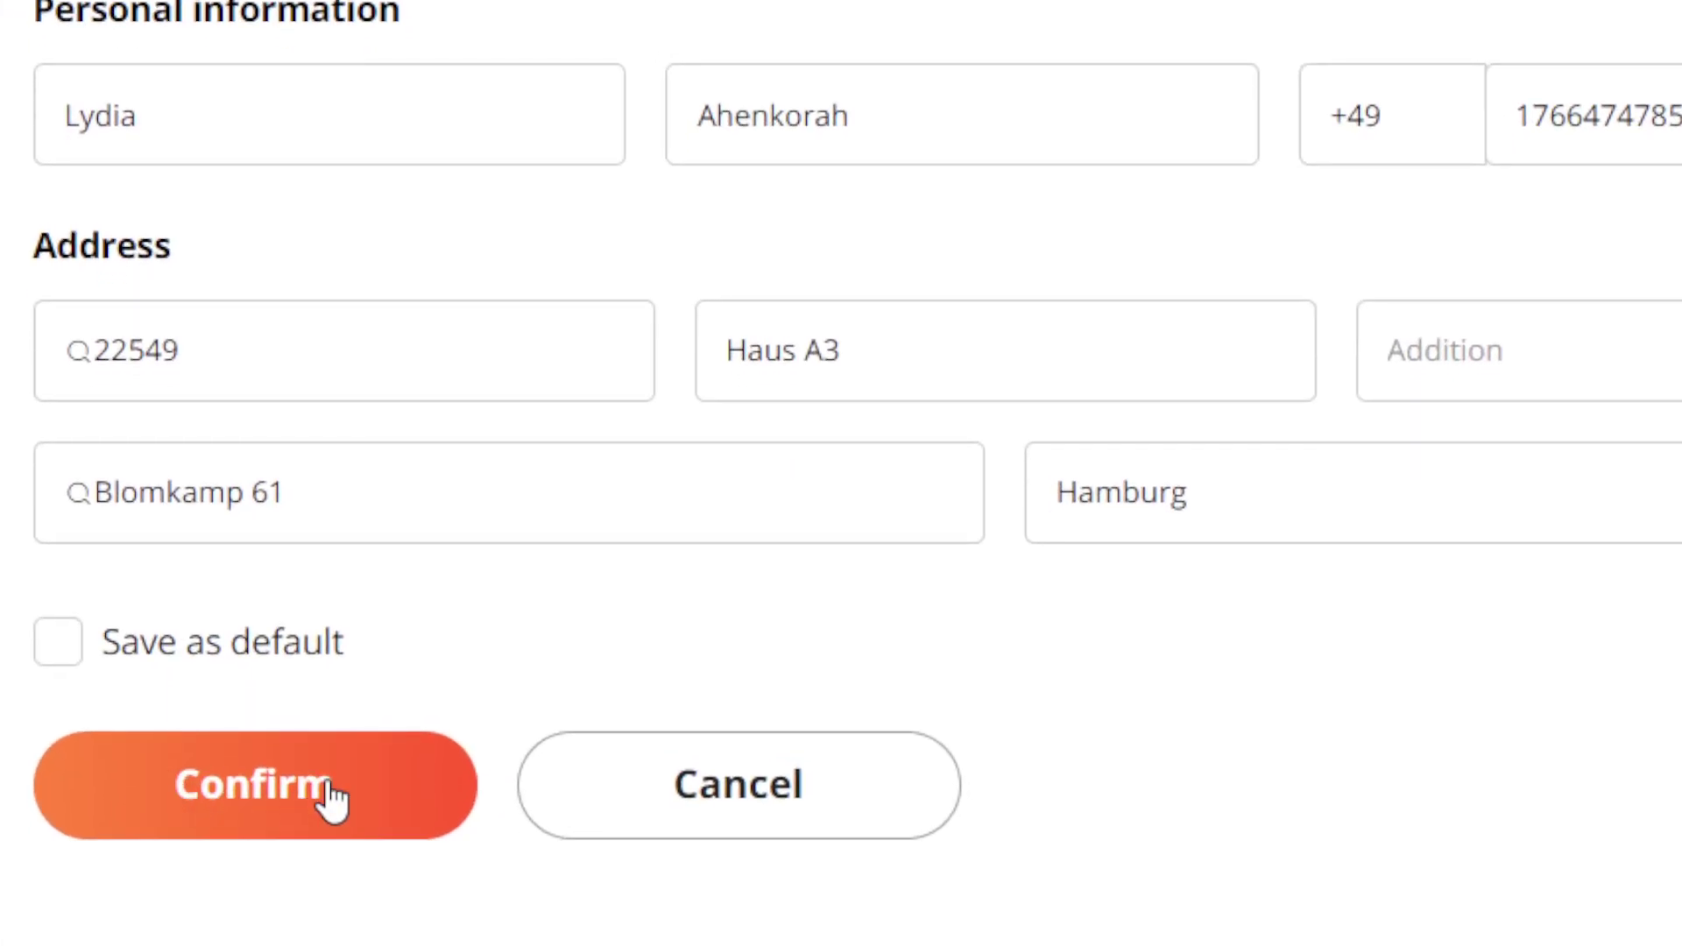
click(727, 784)
scroll(614, 210, up, 4)
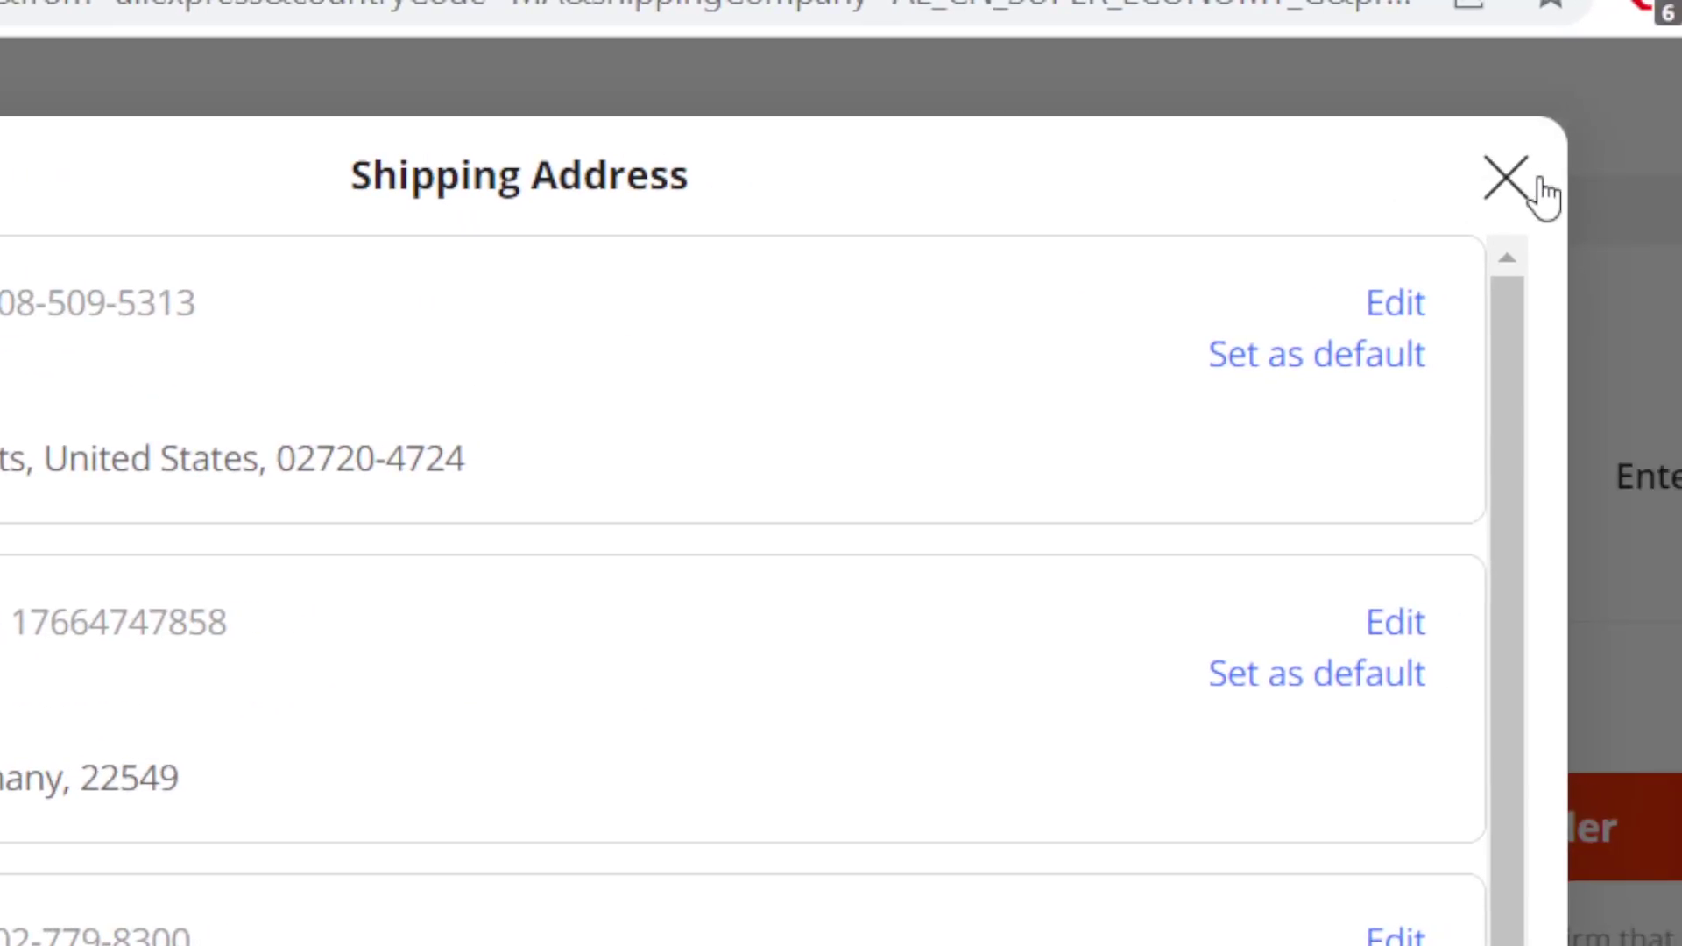
click(1556, 171)
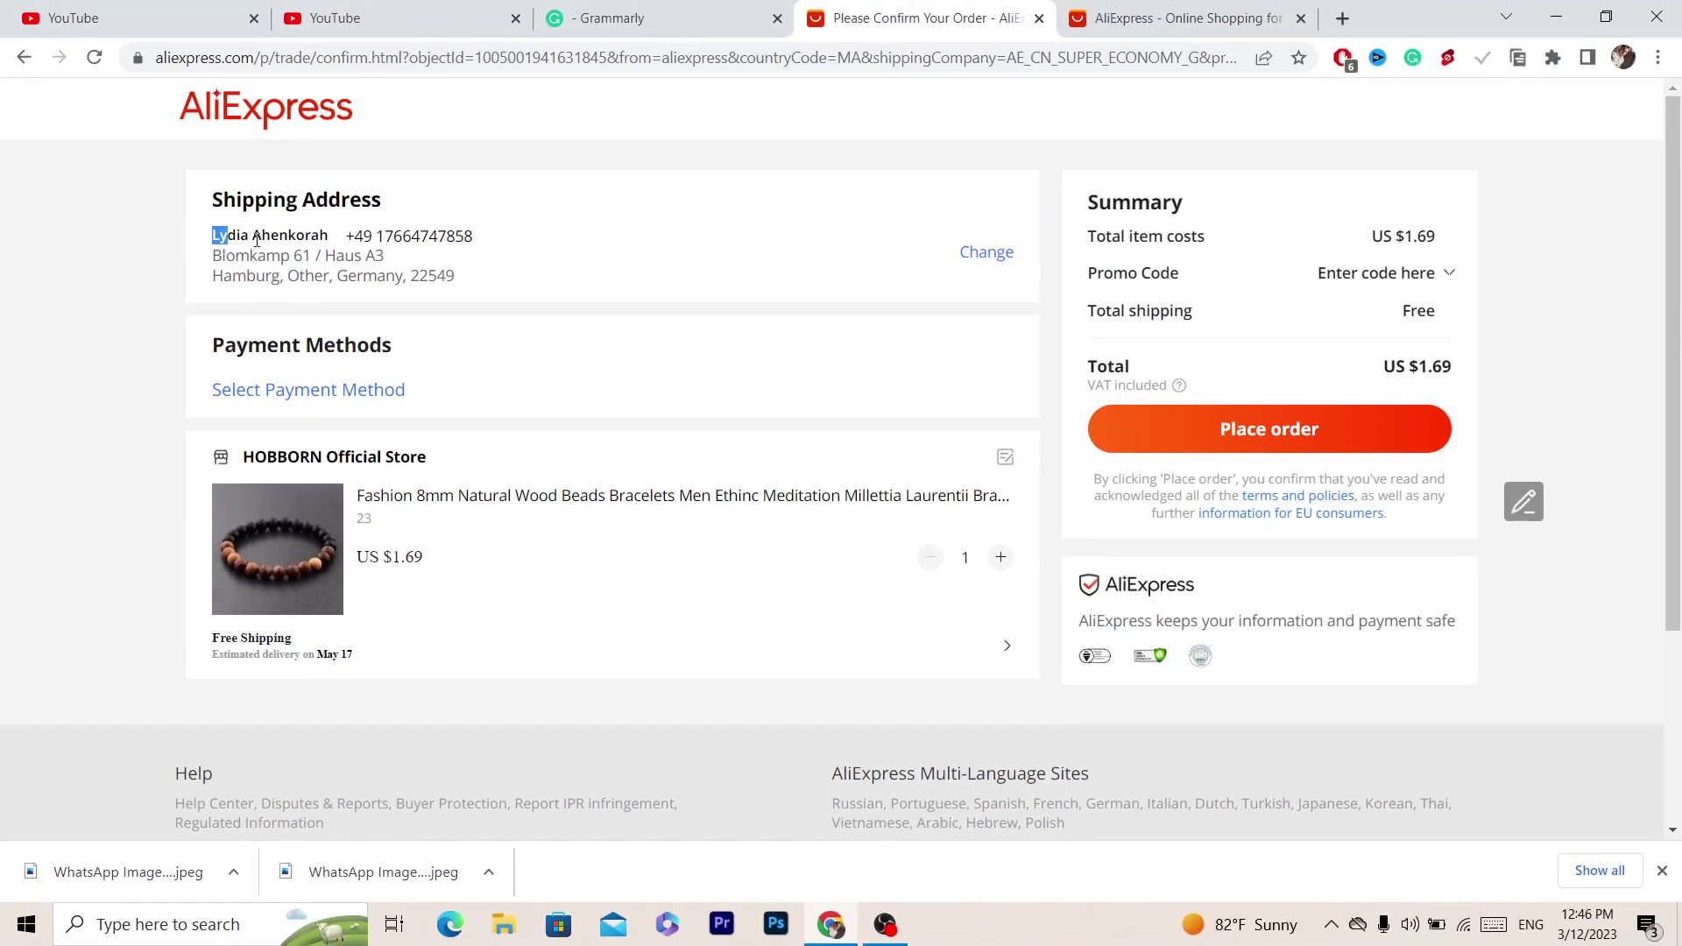
Highlight the Germany shipping address block from the name to the postal code.
drag(212, 246, 466, 300)
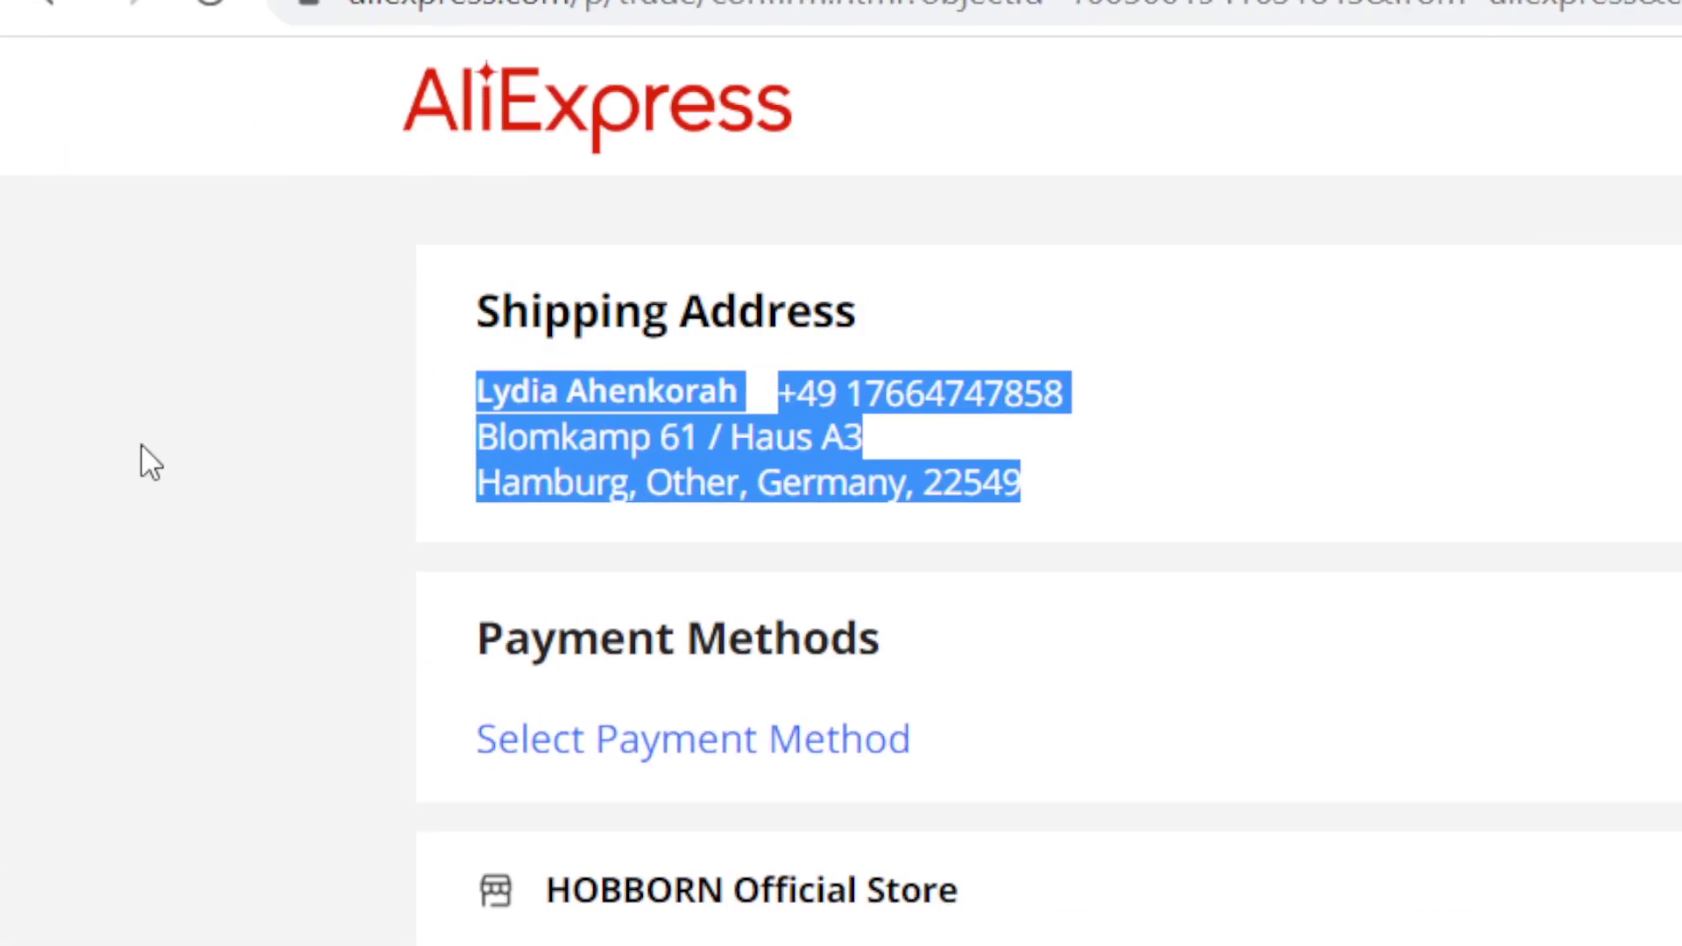
click(63, 259)
drag(440, 375, 1063, 491)
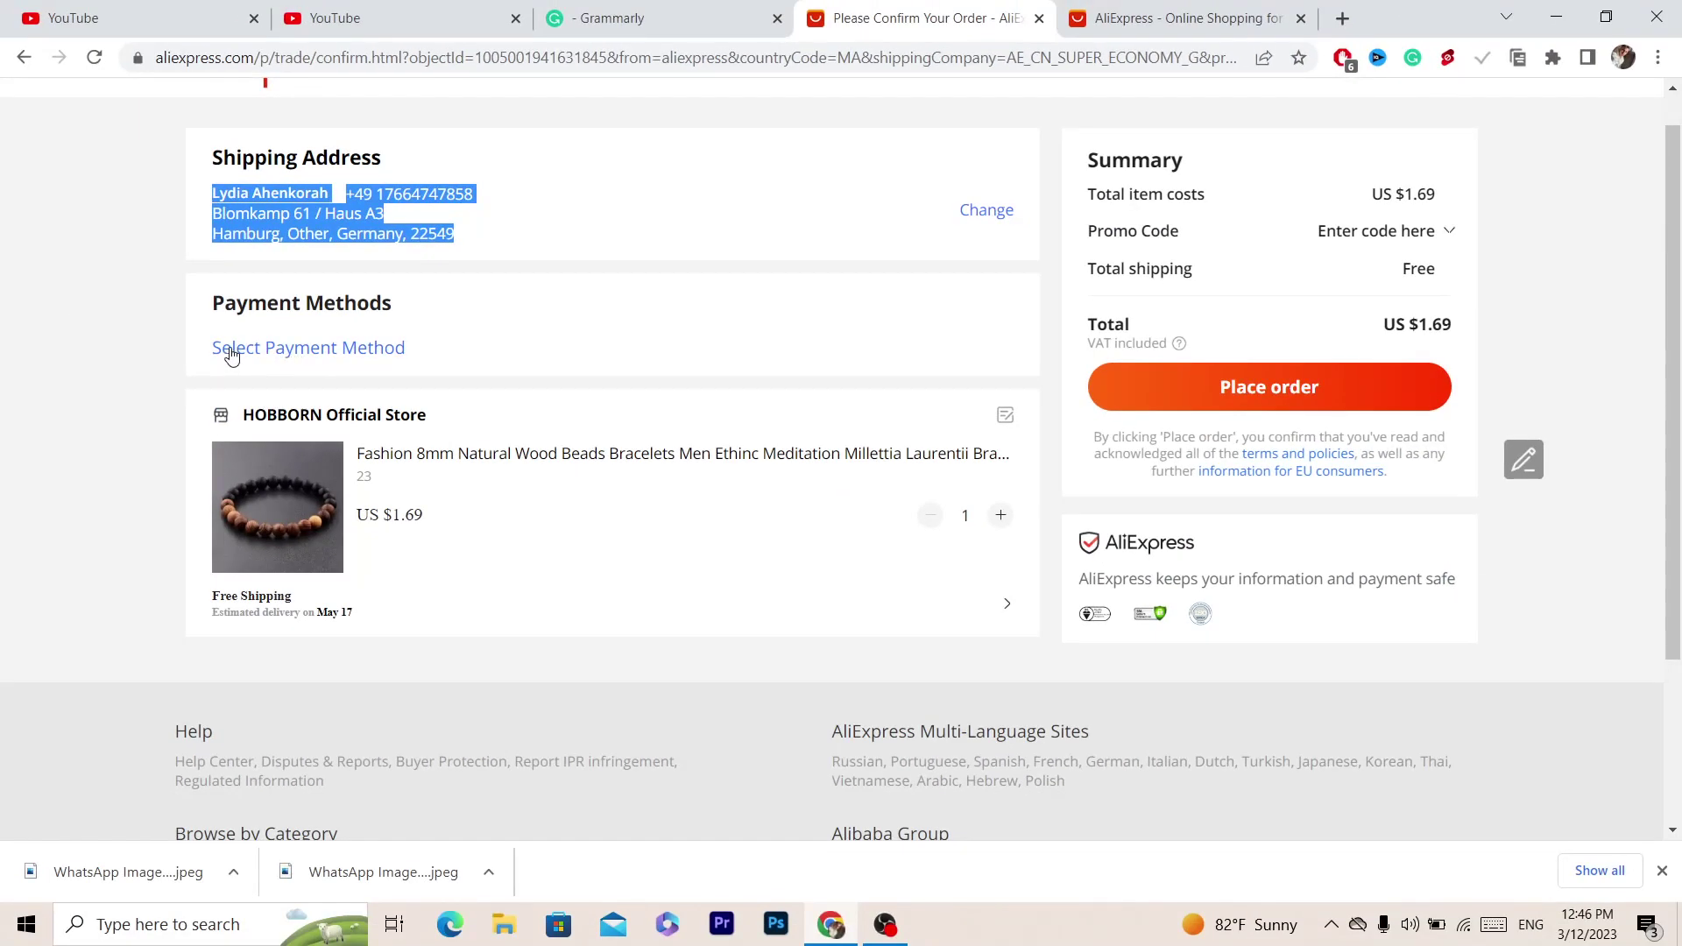
Pay with the fourth saved card, then switch to the other AliExpress shopping tab.
click(231, 354)
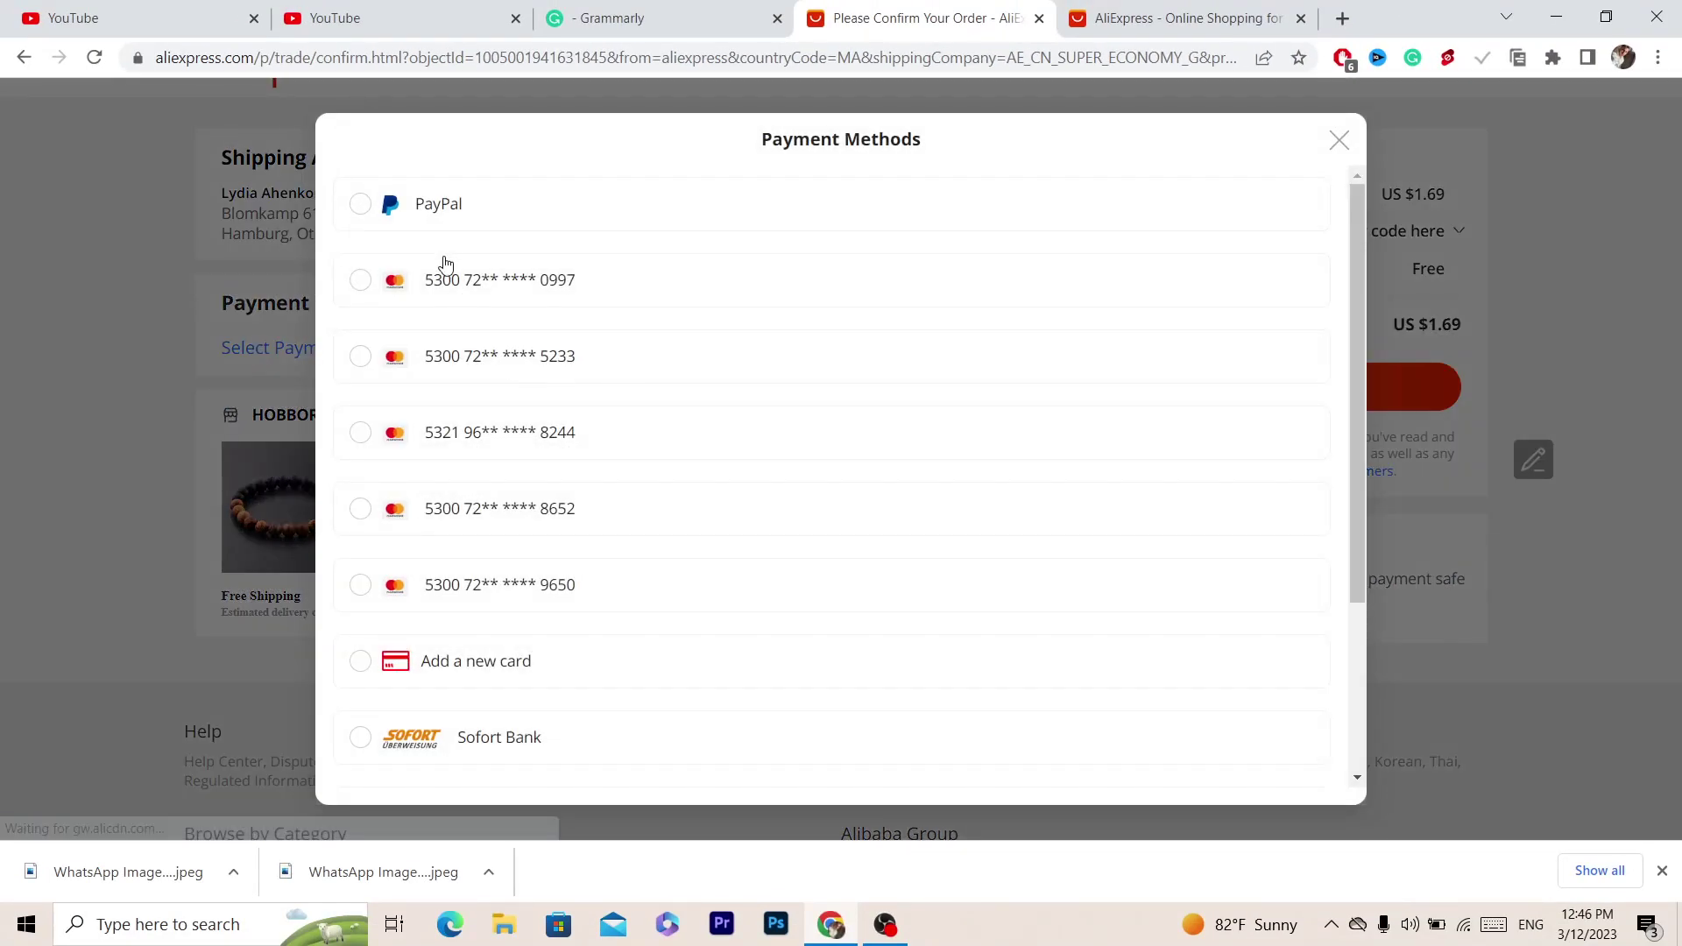
drag(1353, 301, 1353, 320)
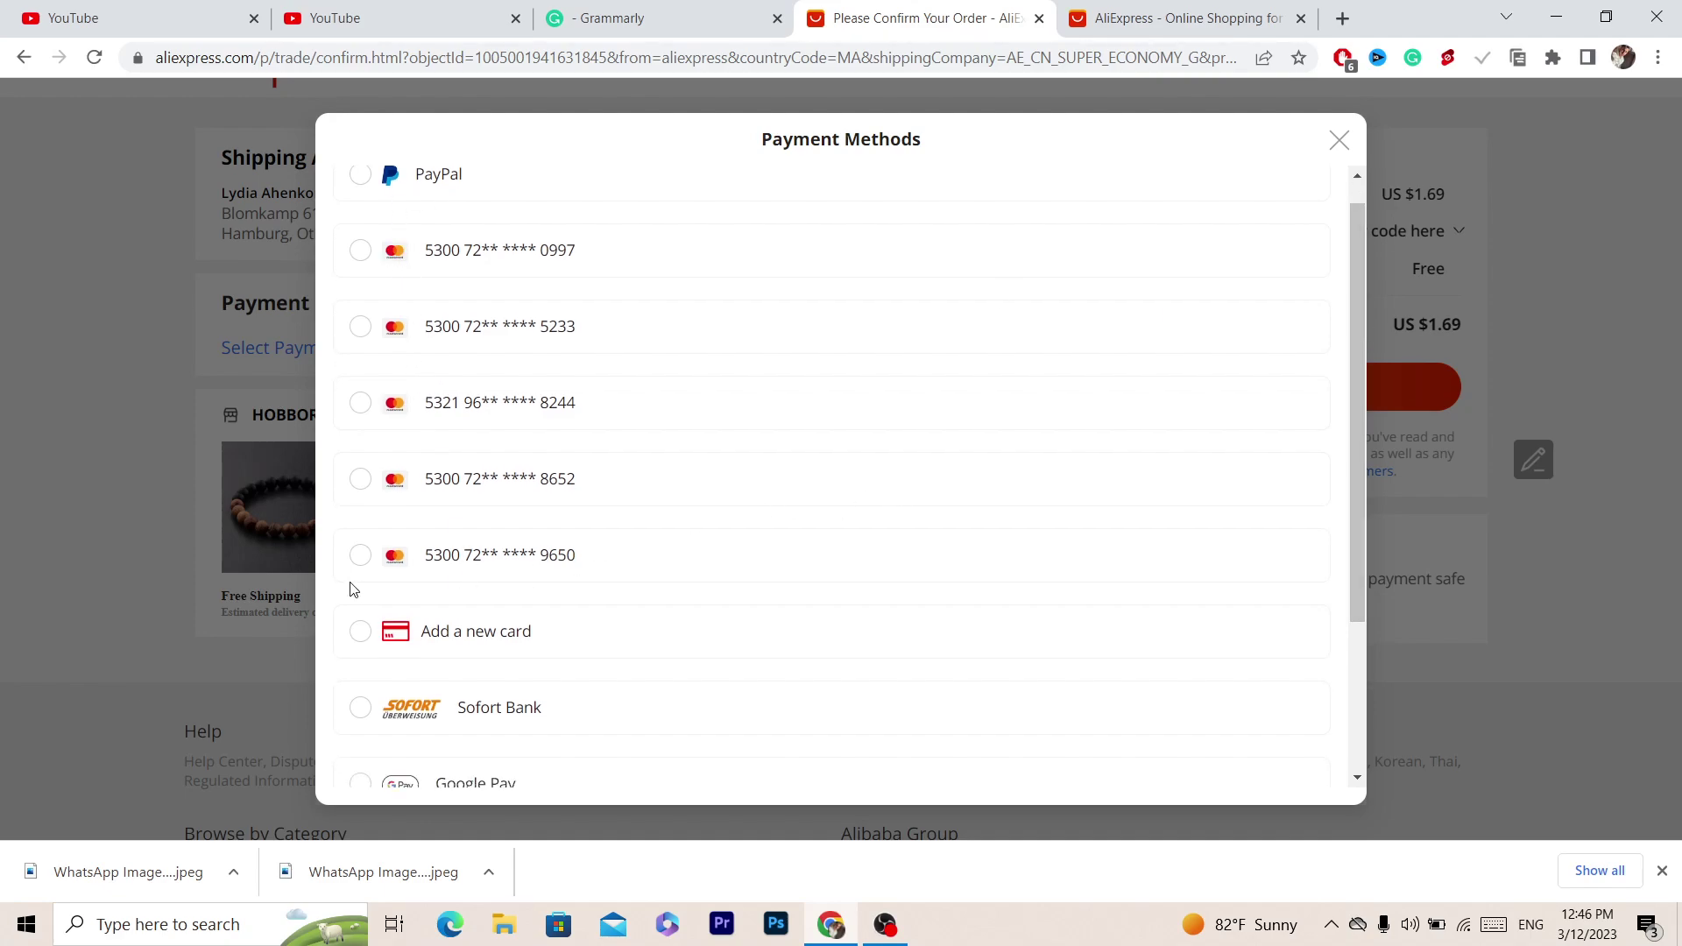
click(391, 497)
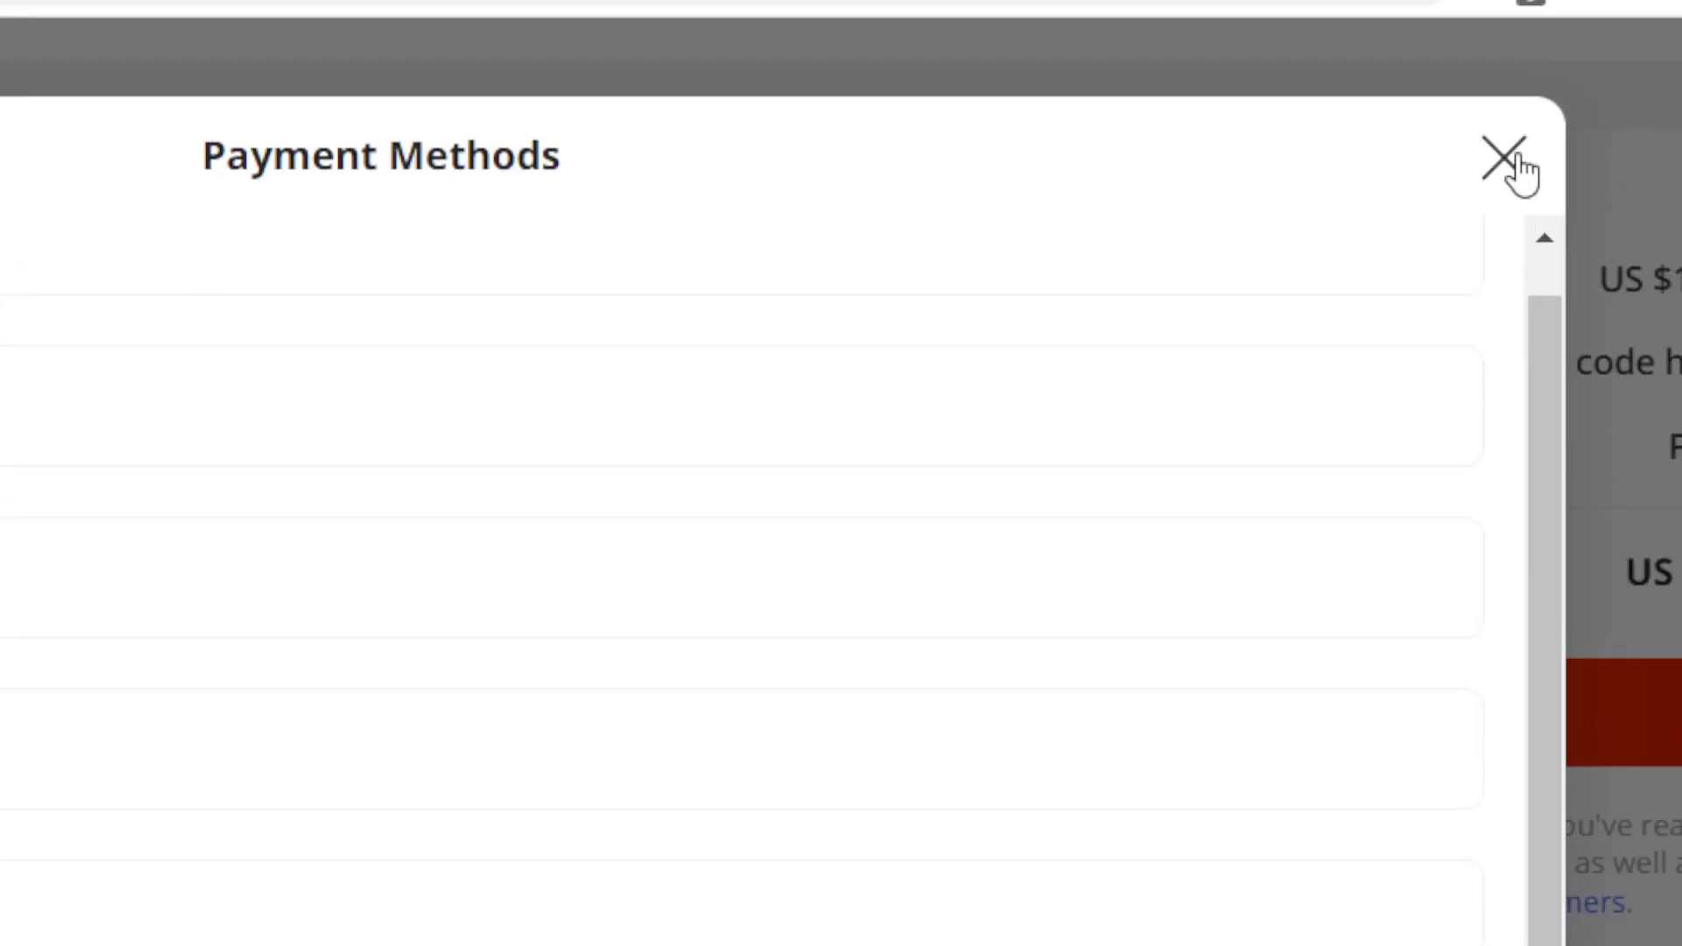
click(1516, 159)
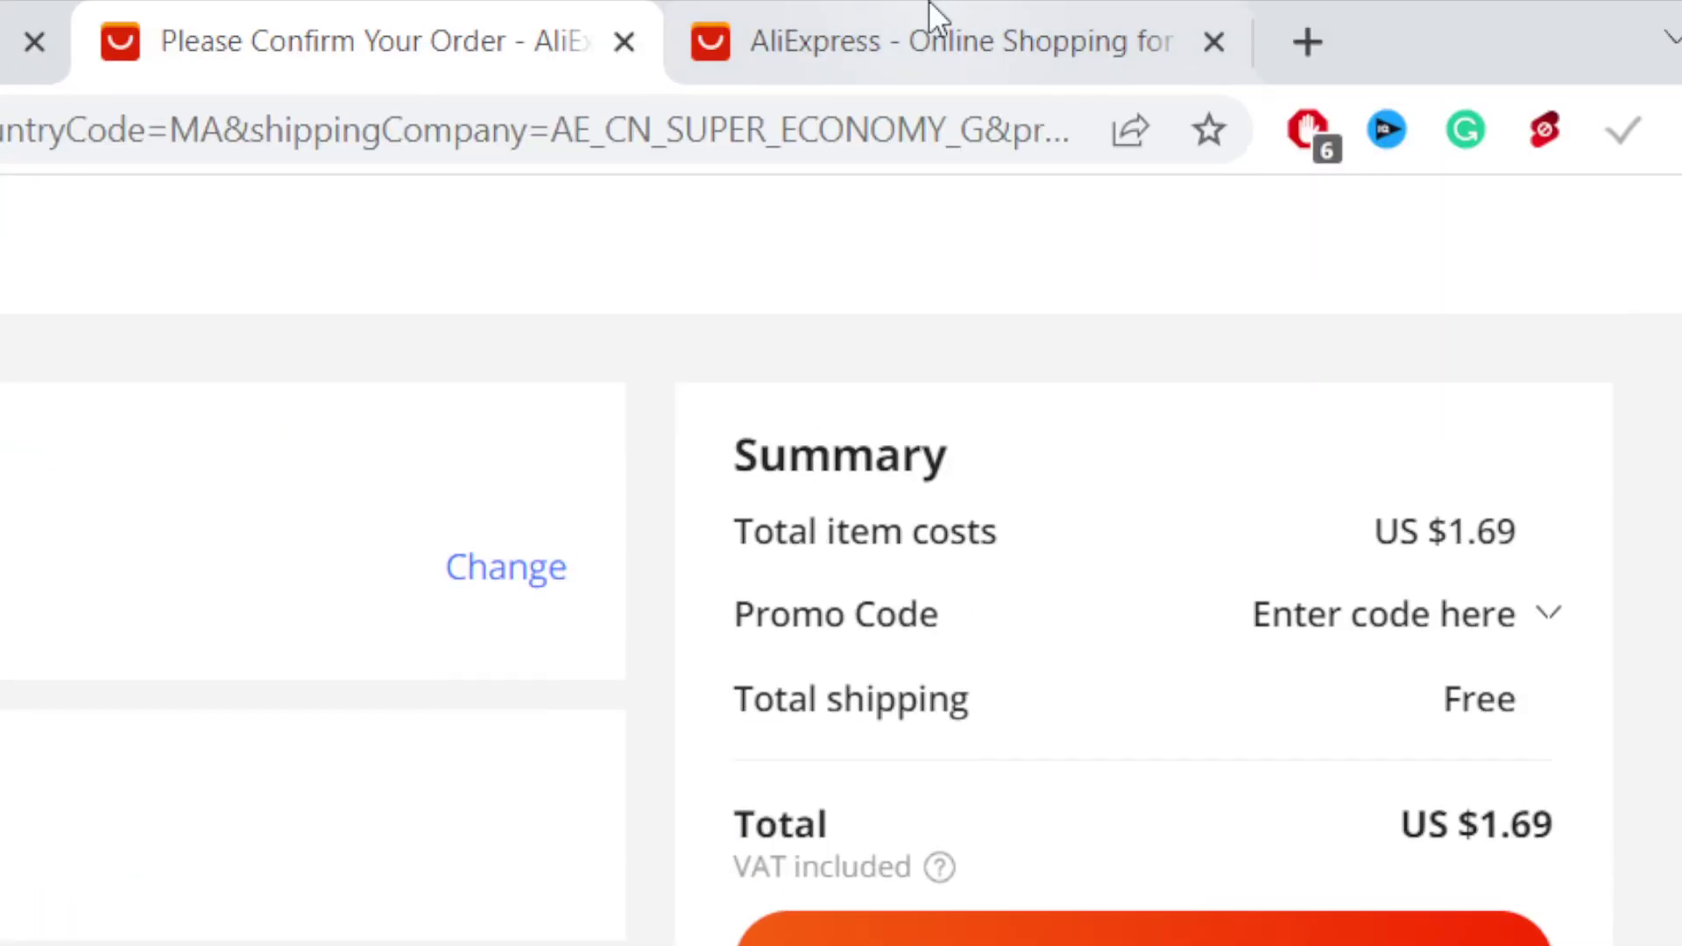
click(933, 18)
Reload the home page and open Orders, showing the SRAN socket and backdrop unpaid orders.
scroll(1450, 807, down, 10)
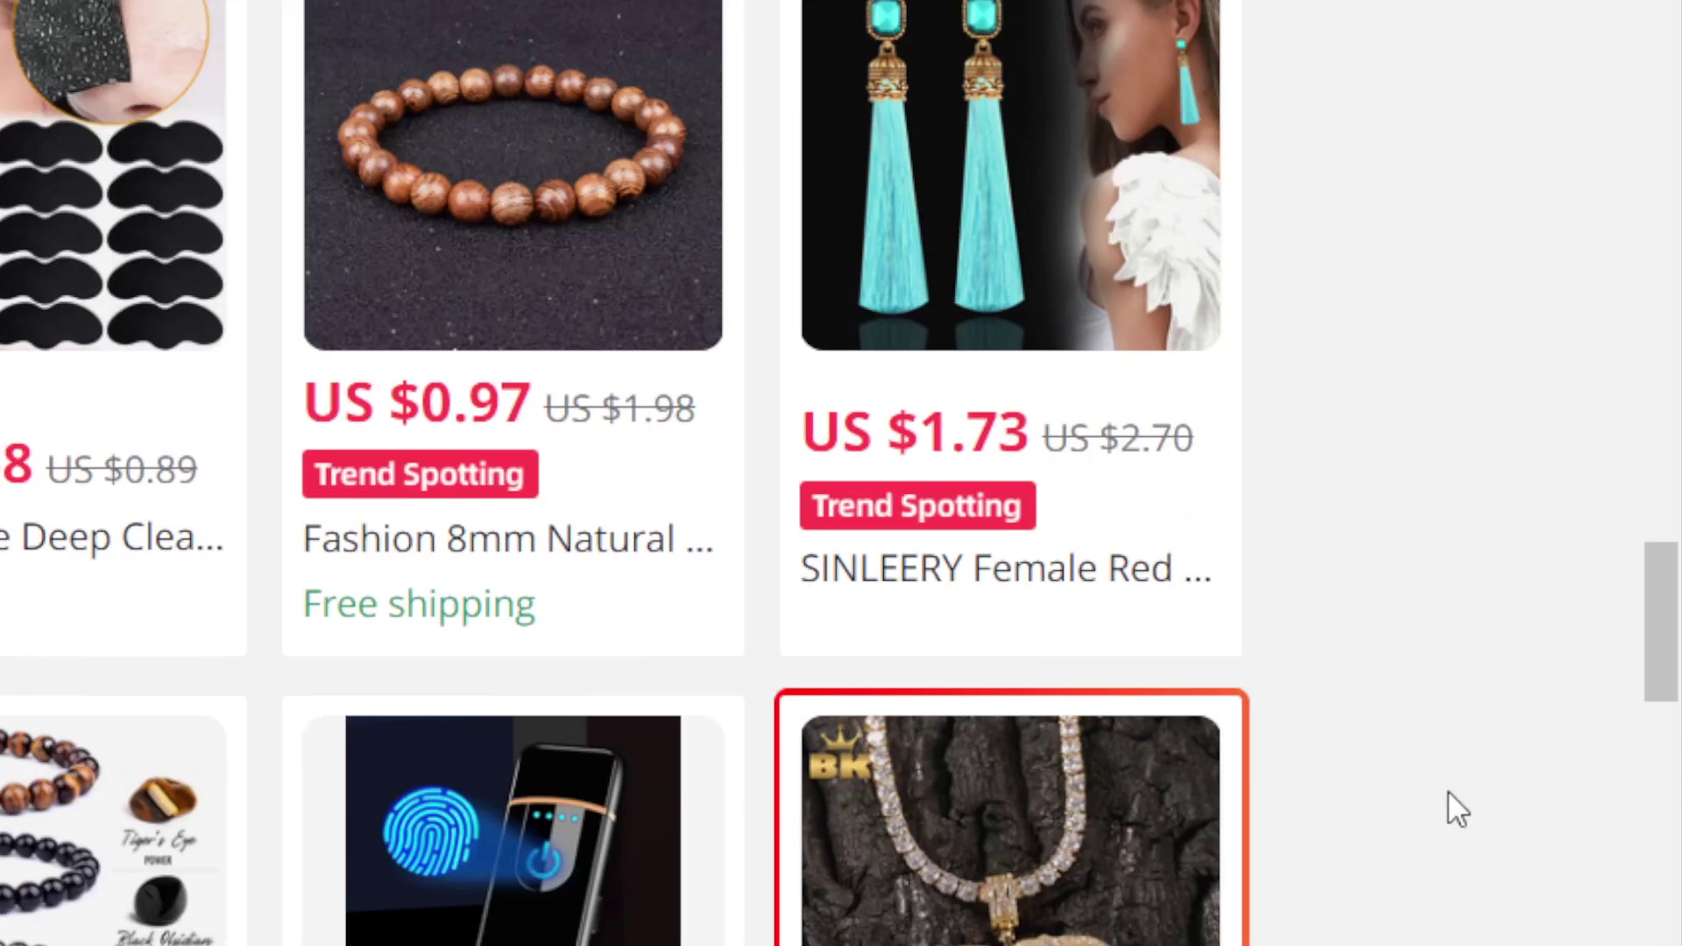
drag(1660, 717, 1645, 0)
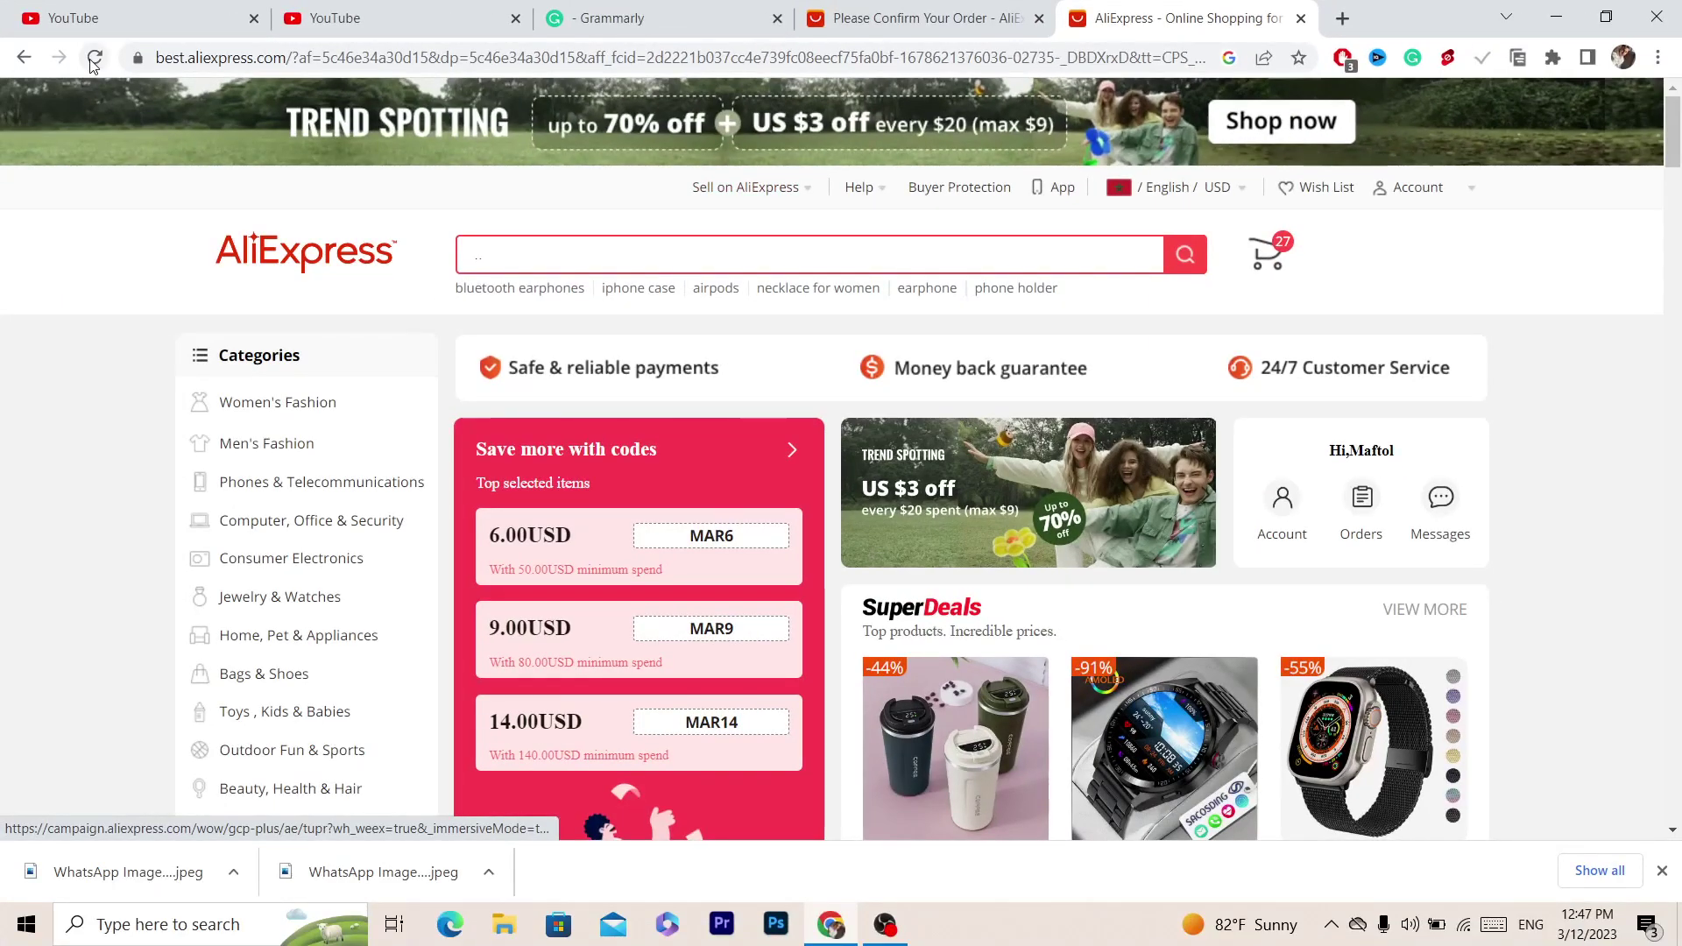
click(94, 60)
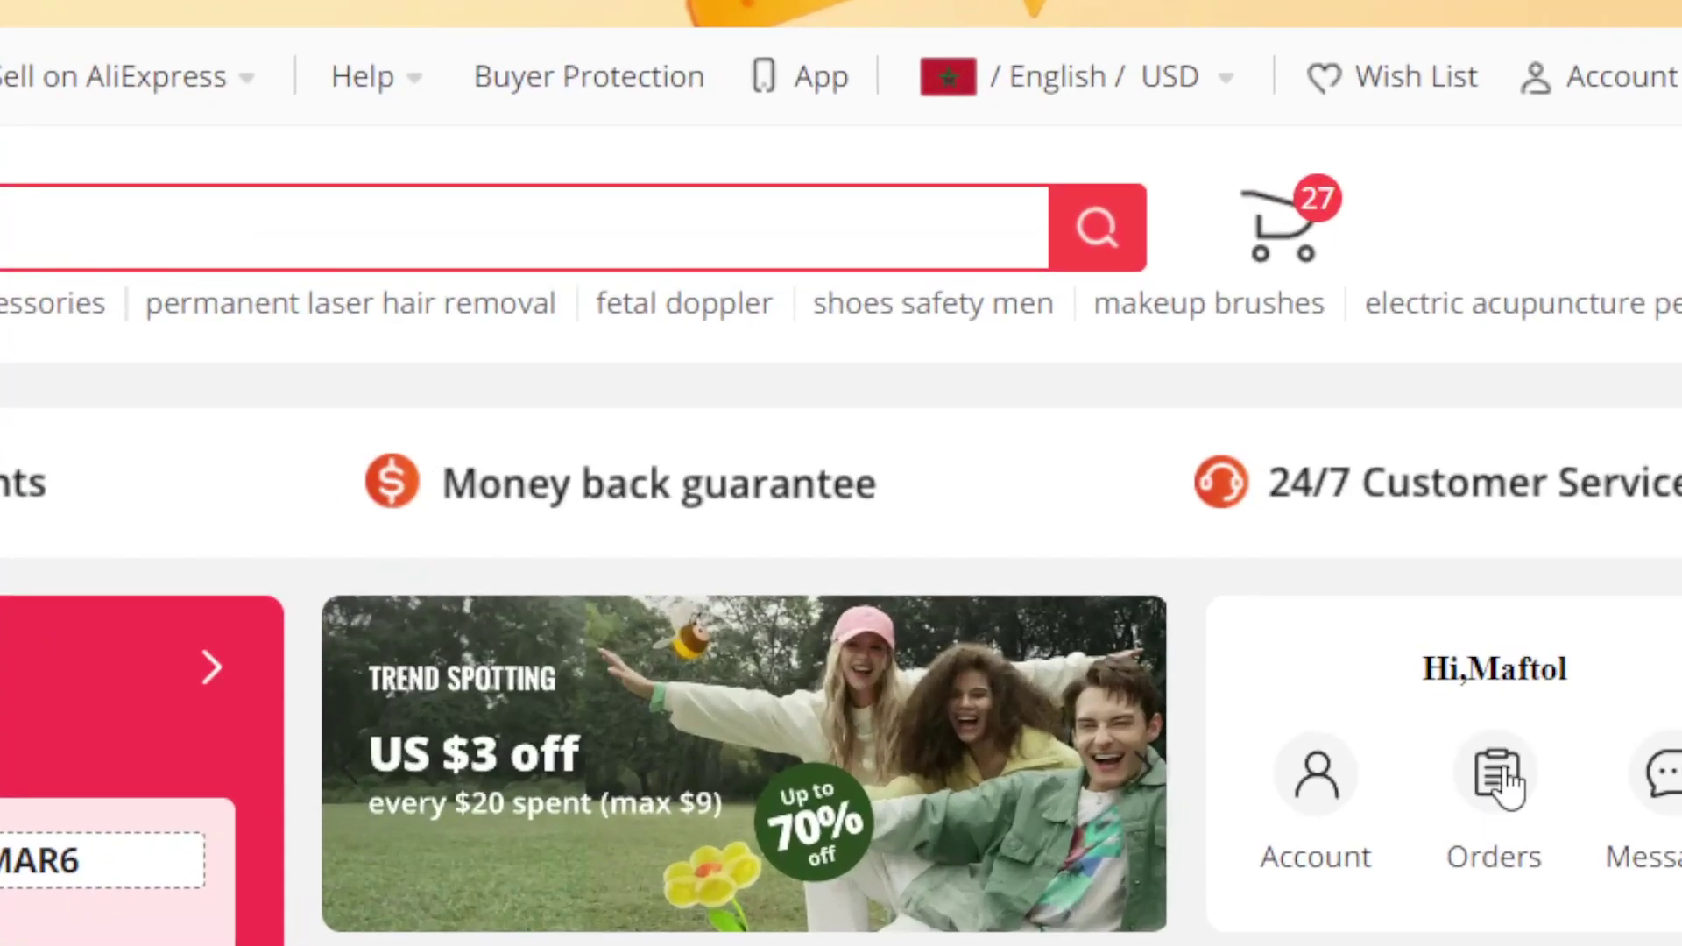
click(1500, 776)
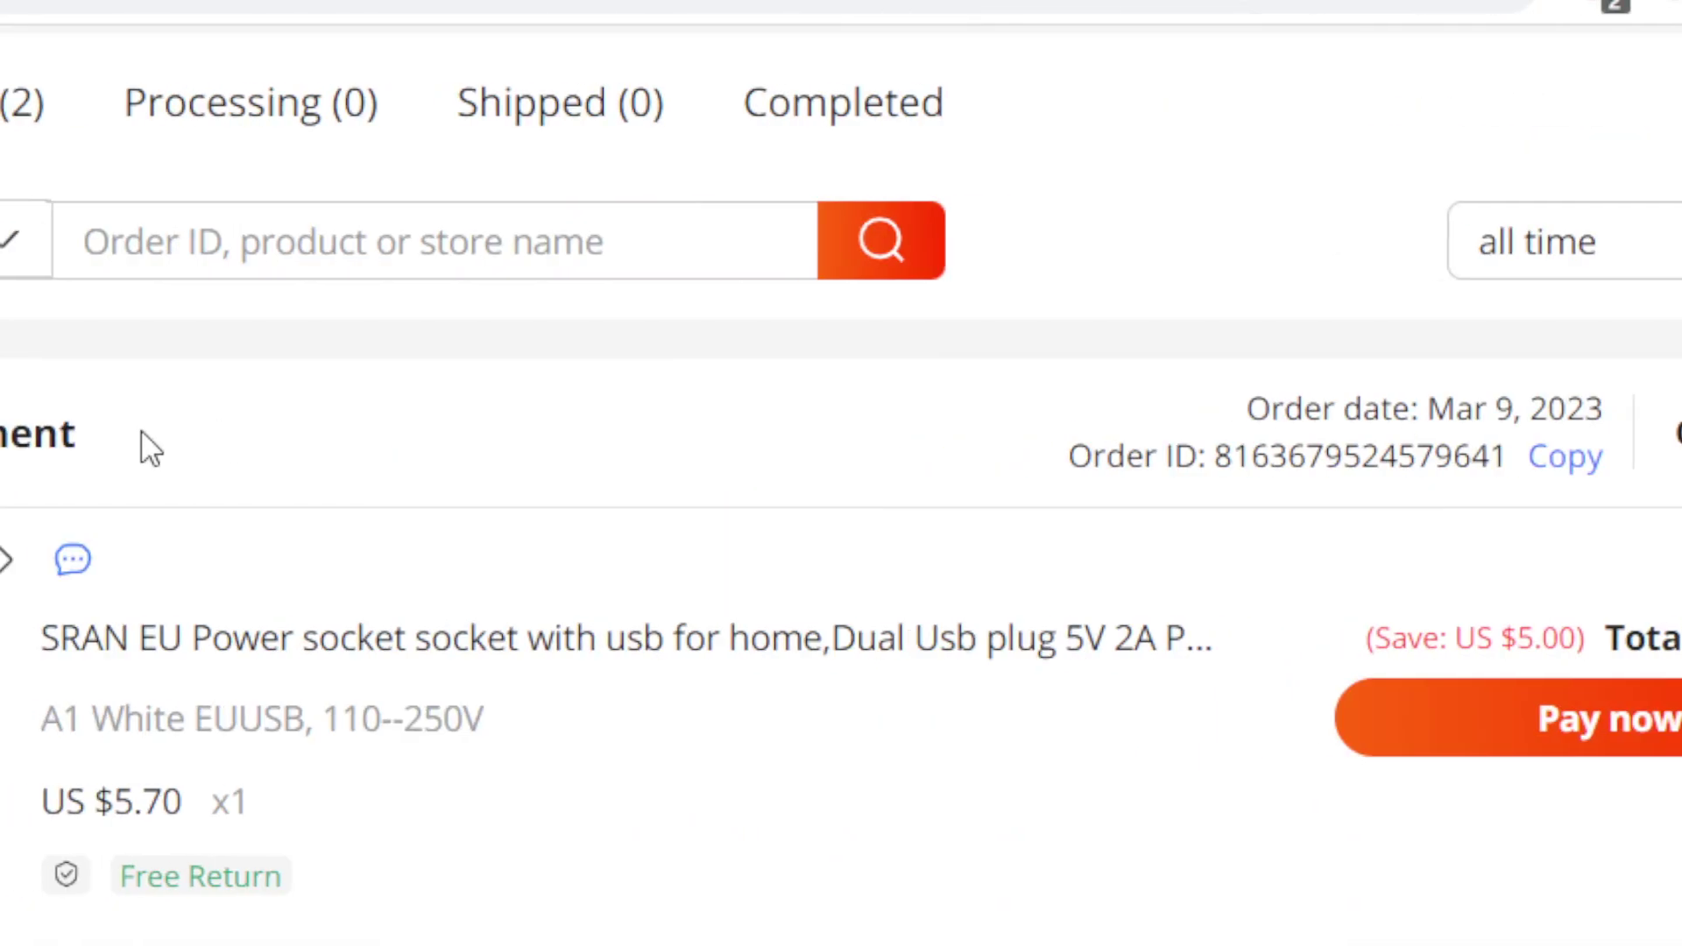
key(ctrl+a)
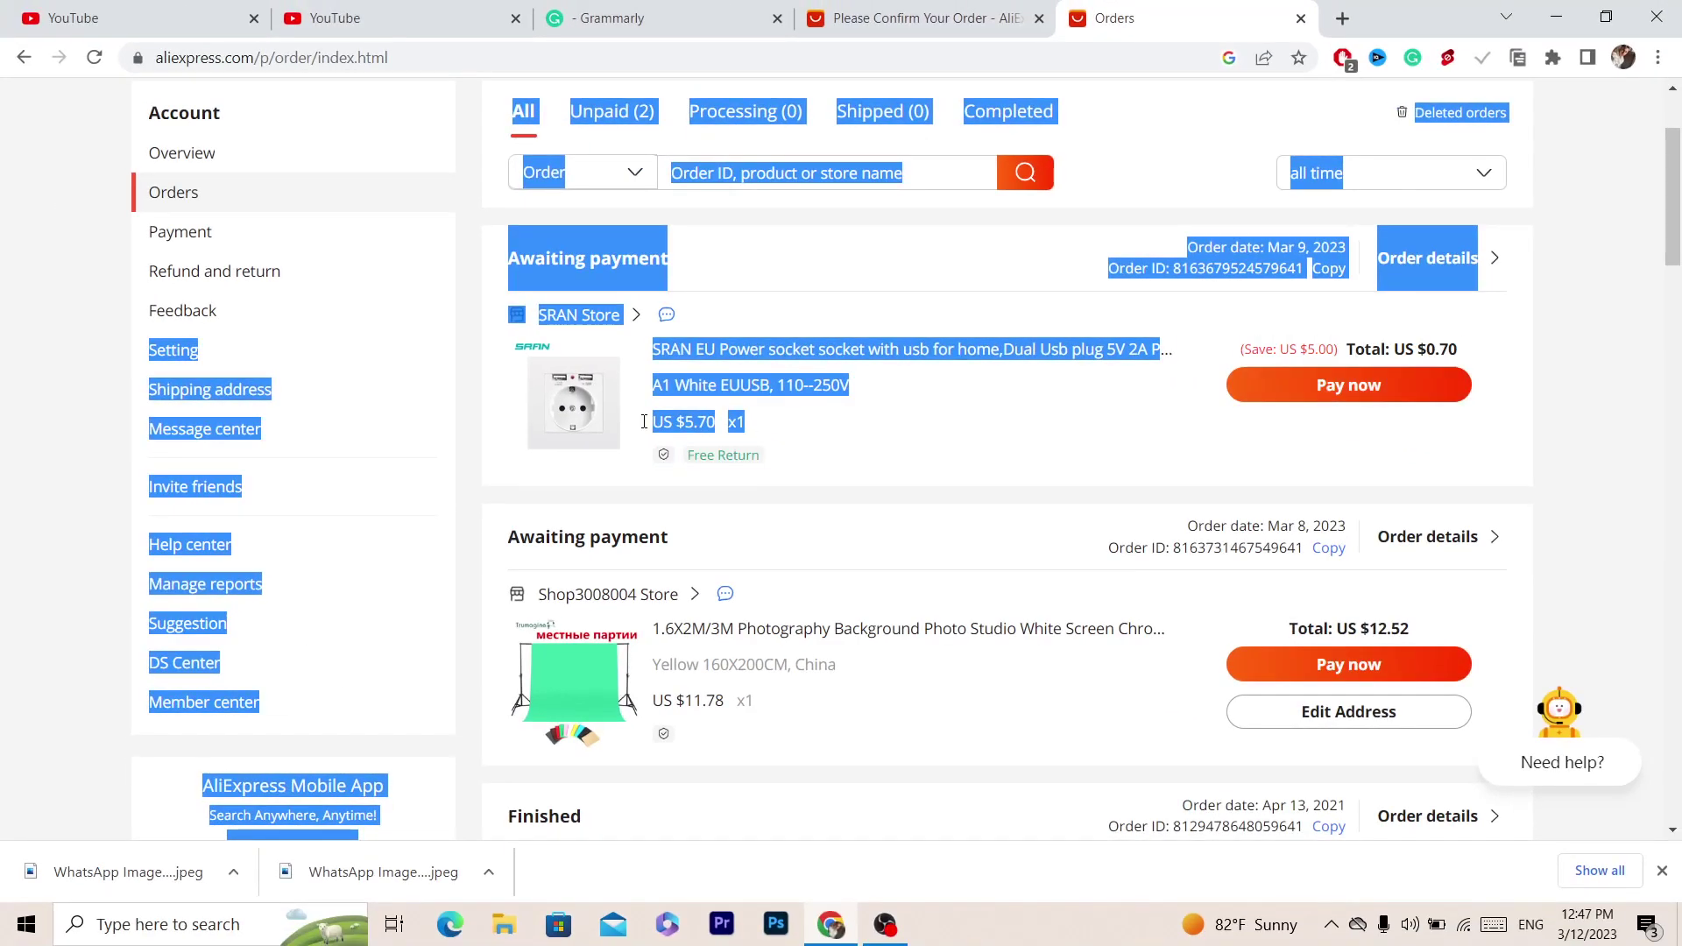
click(770, 288)
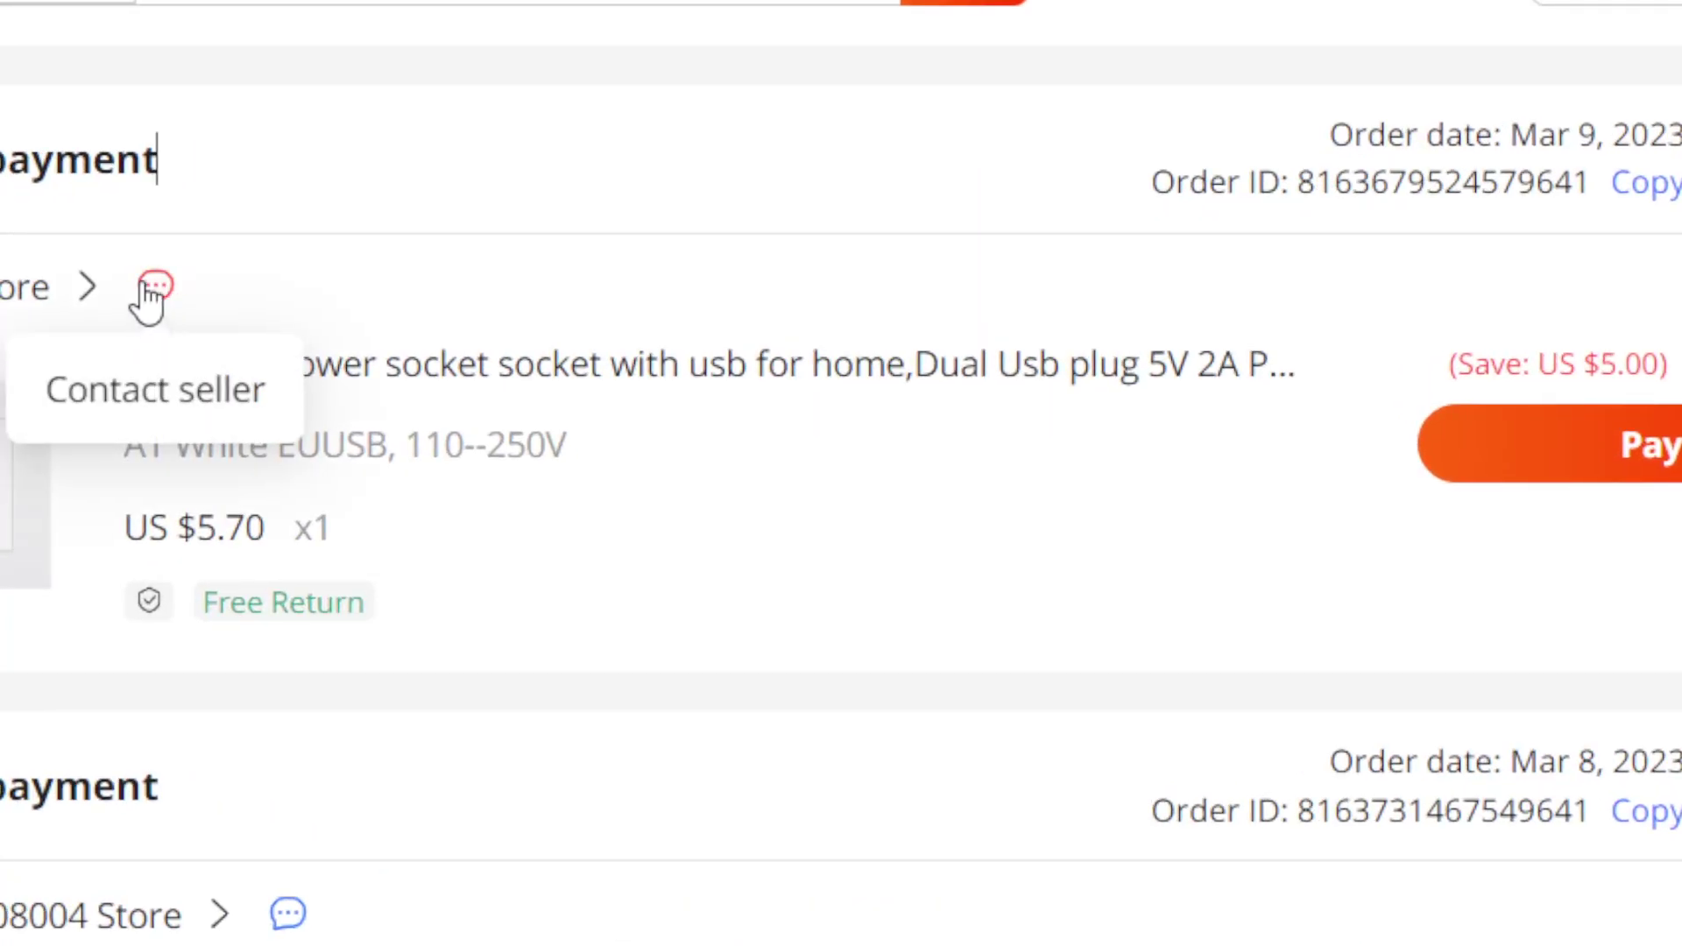
Write SRAN Store 'HI I AM ADROPSHIPPER PLEASE SHIP THIS ITEM WITHOUT ORIGINAL PRICE' and select it.
click(153, 289)
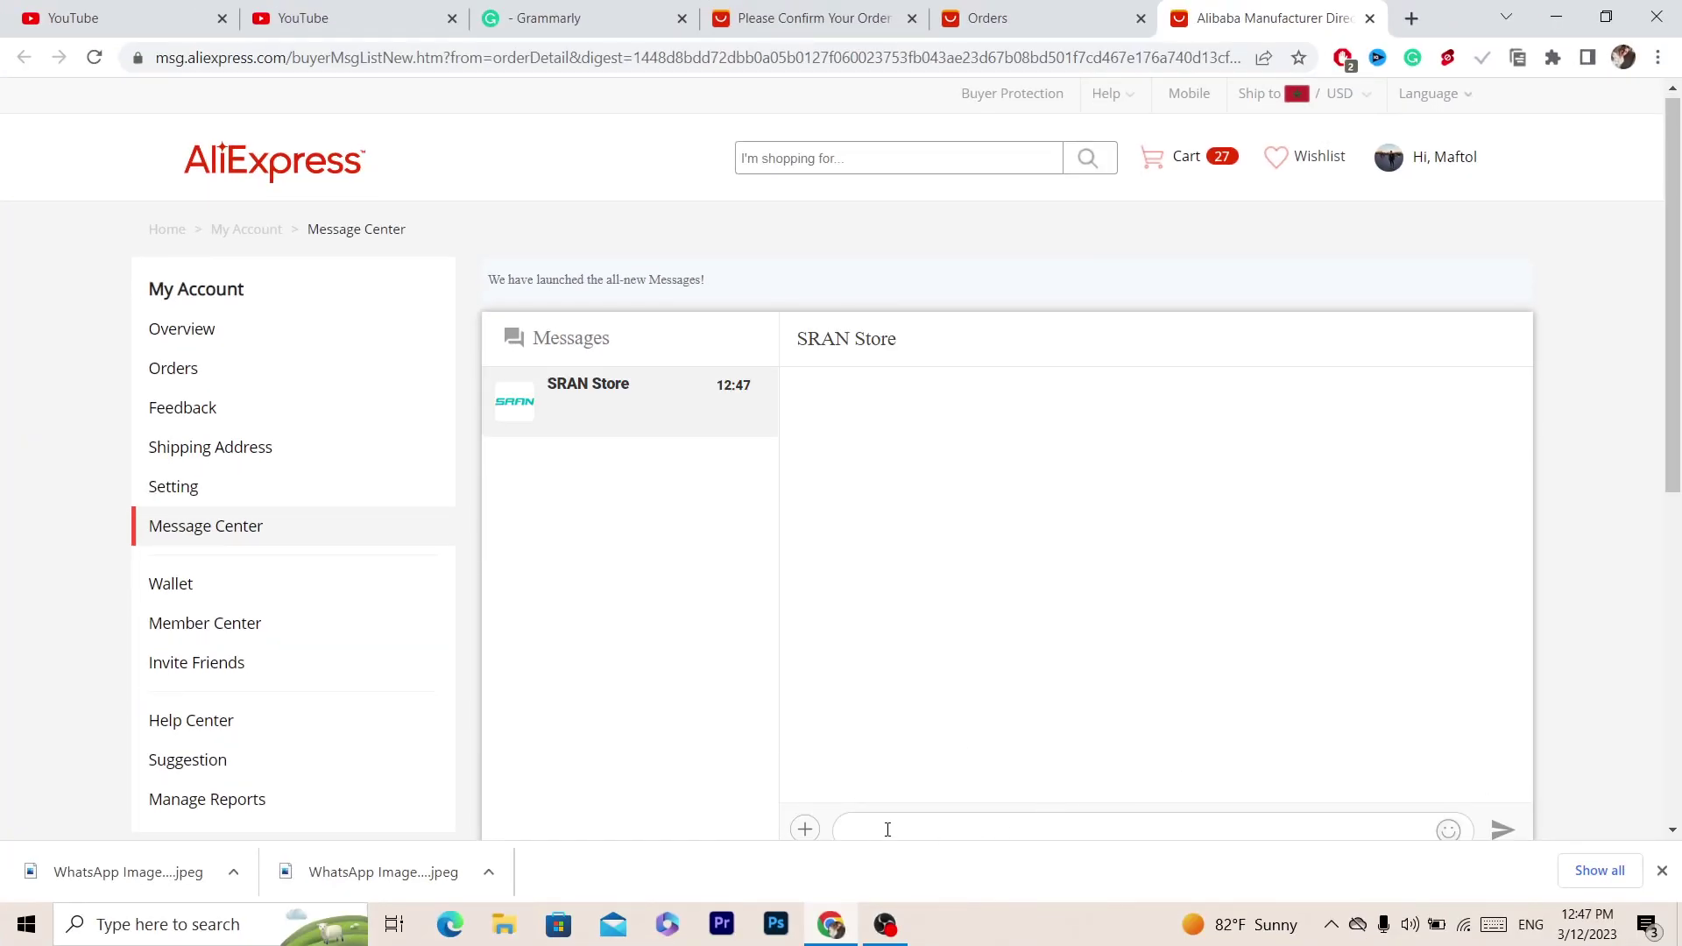
text(HI I)
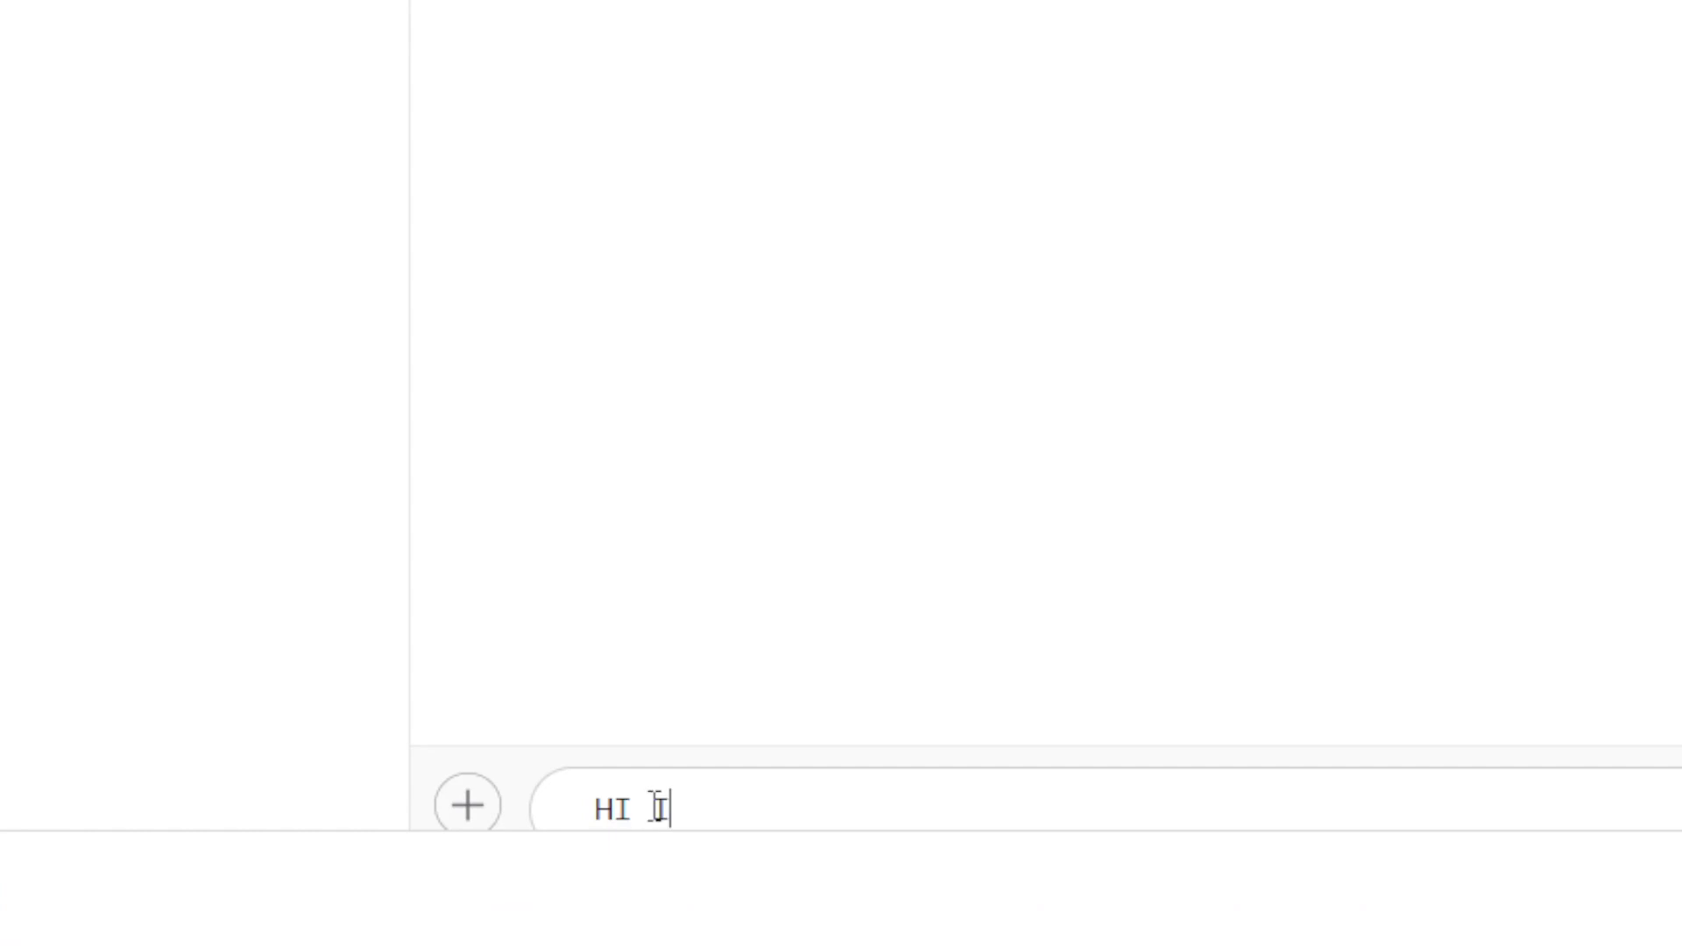
text( AM  ADROPSHIP)
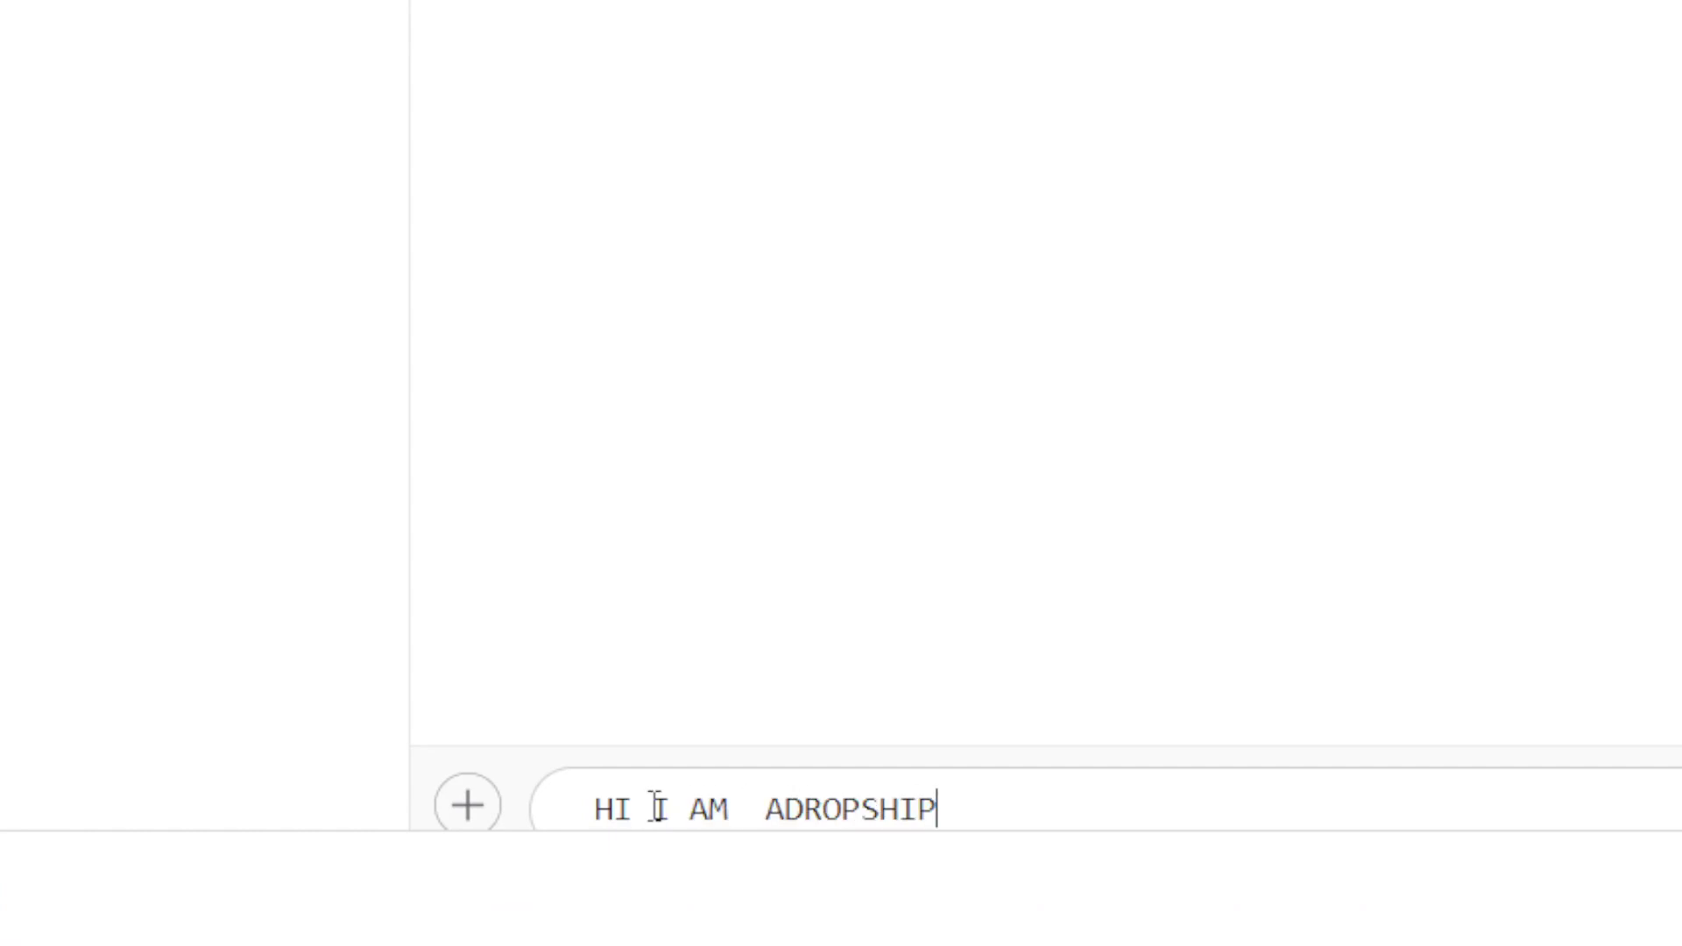
text(PER PLEASE SH)
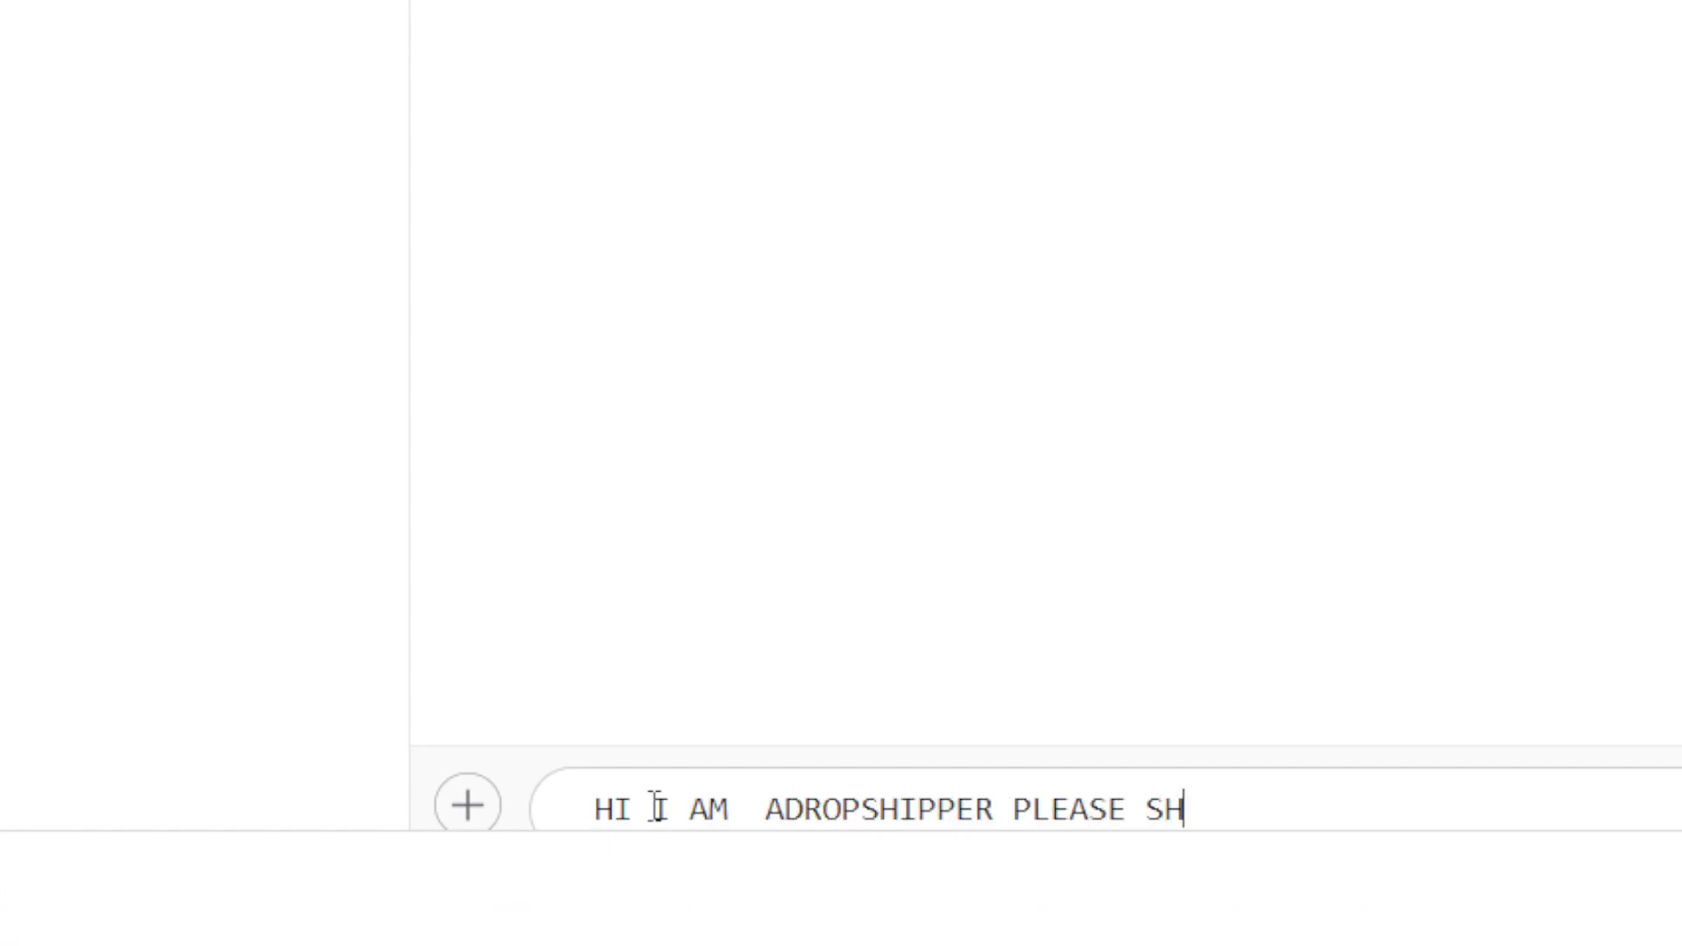
text(IP THIS)
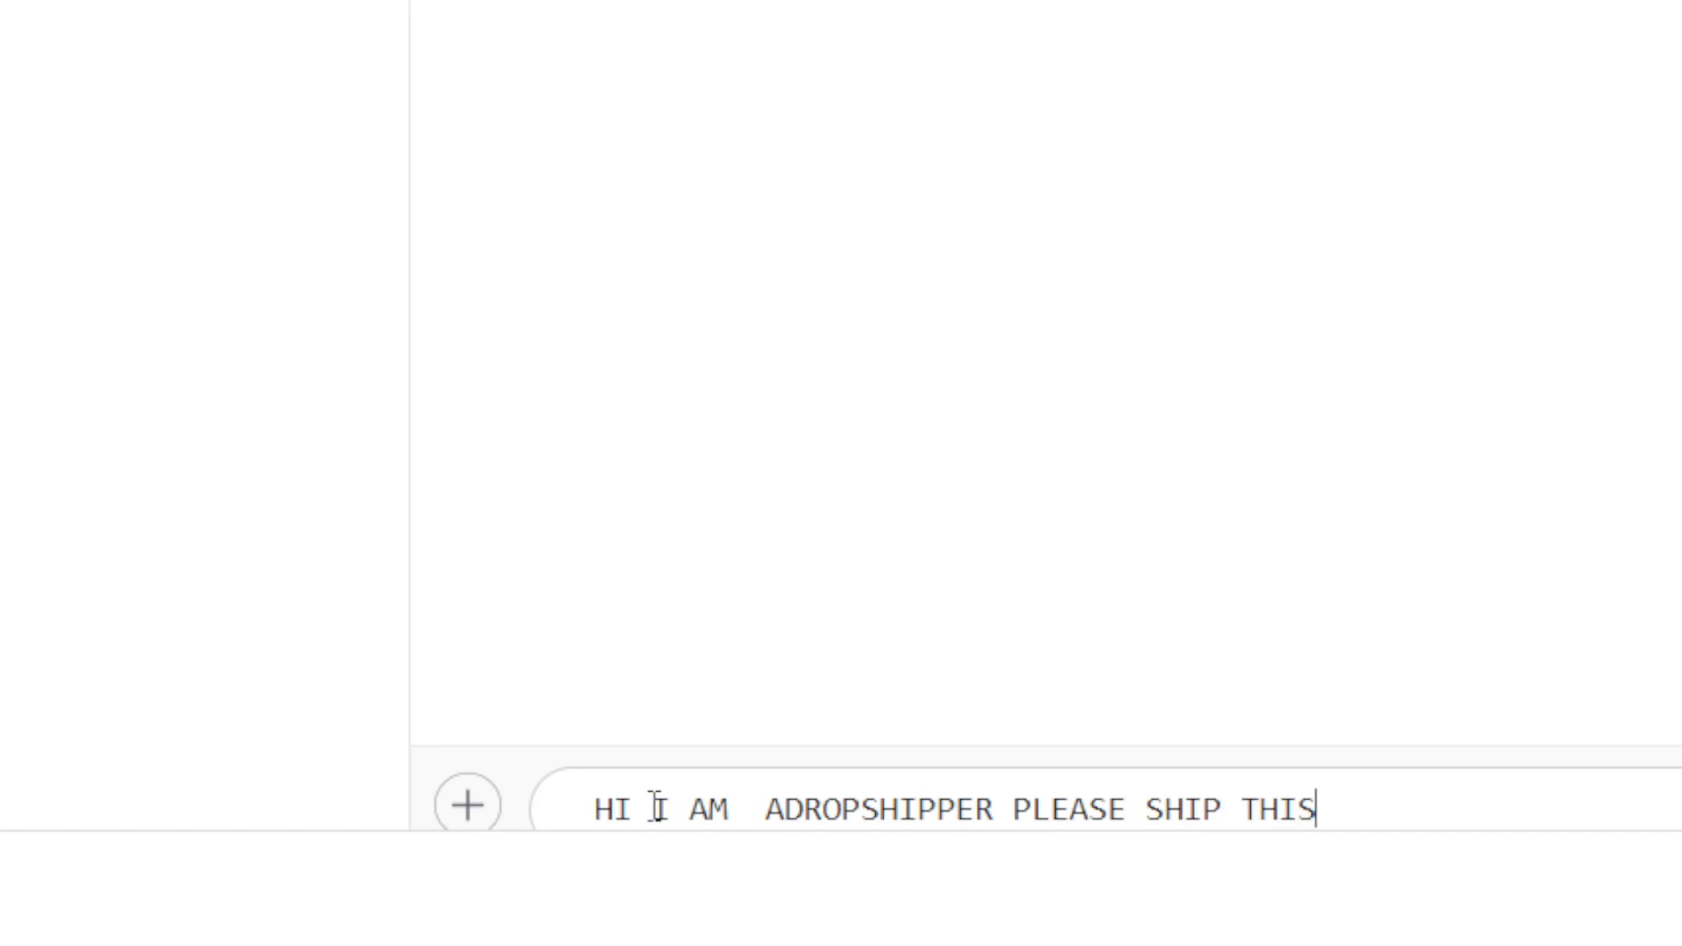
text( ITEM WITHOUT)
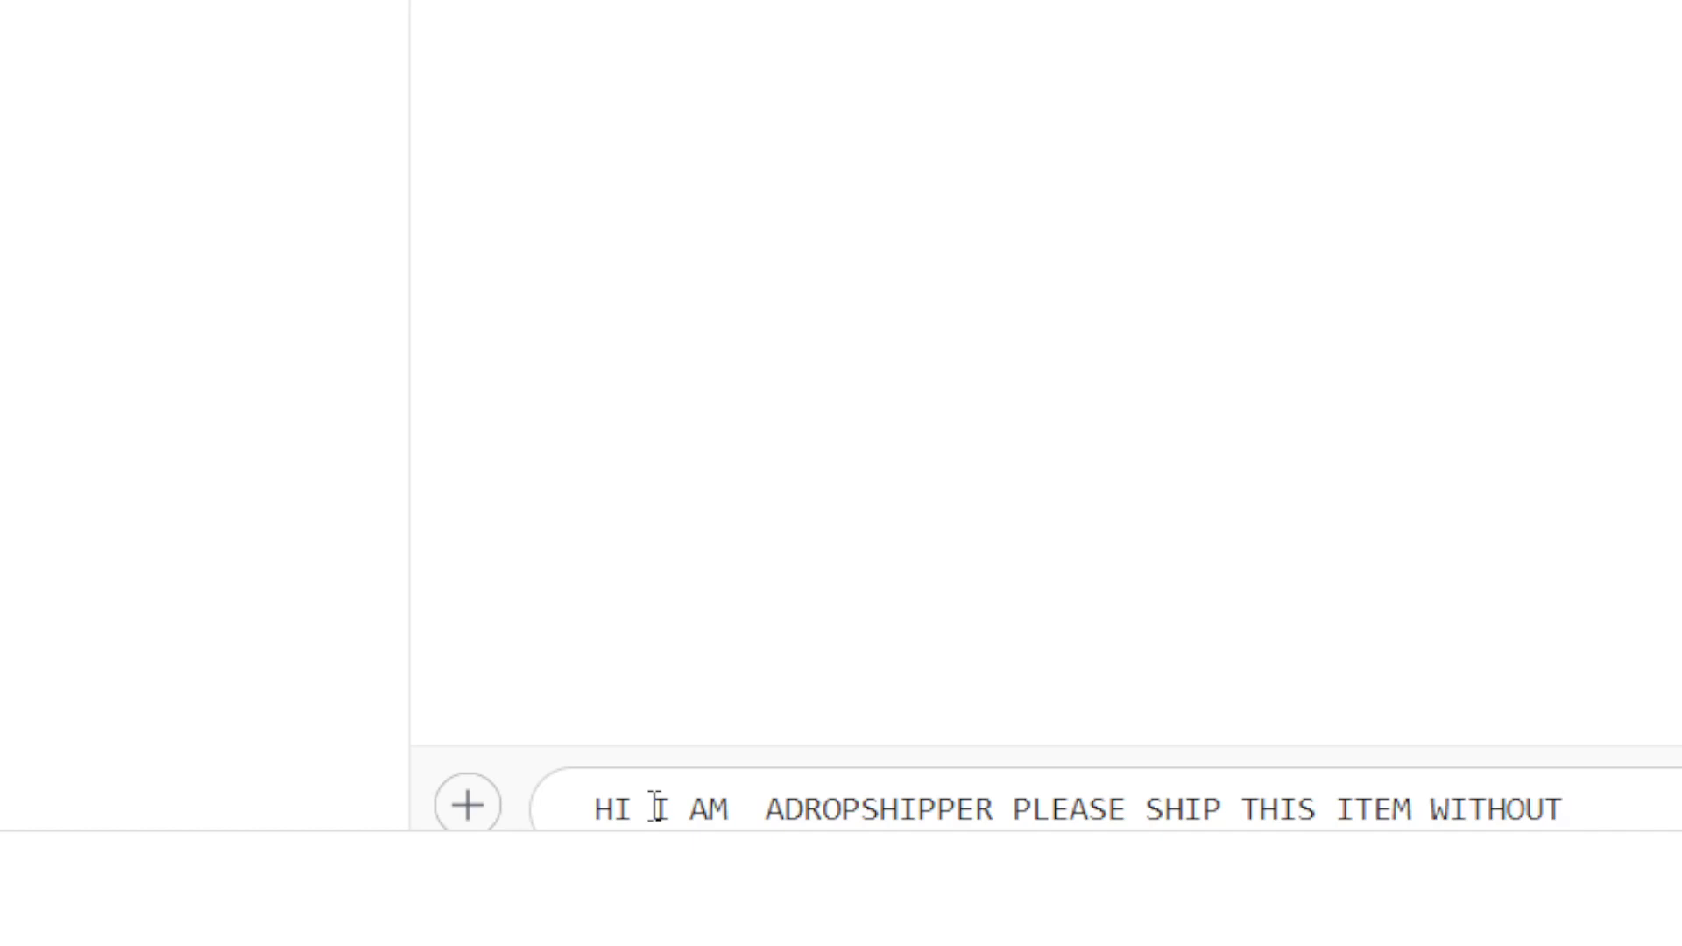
text( ORIGI)
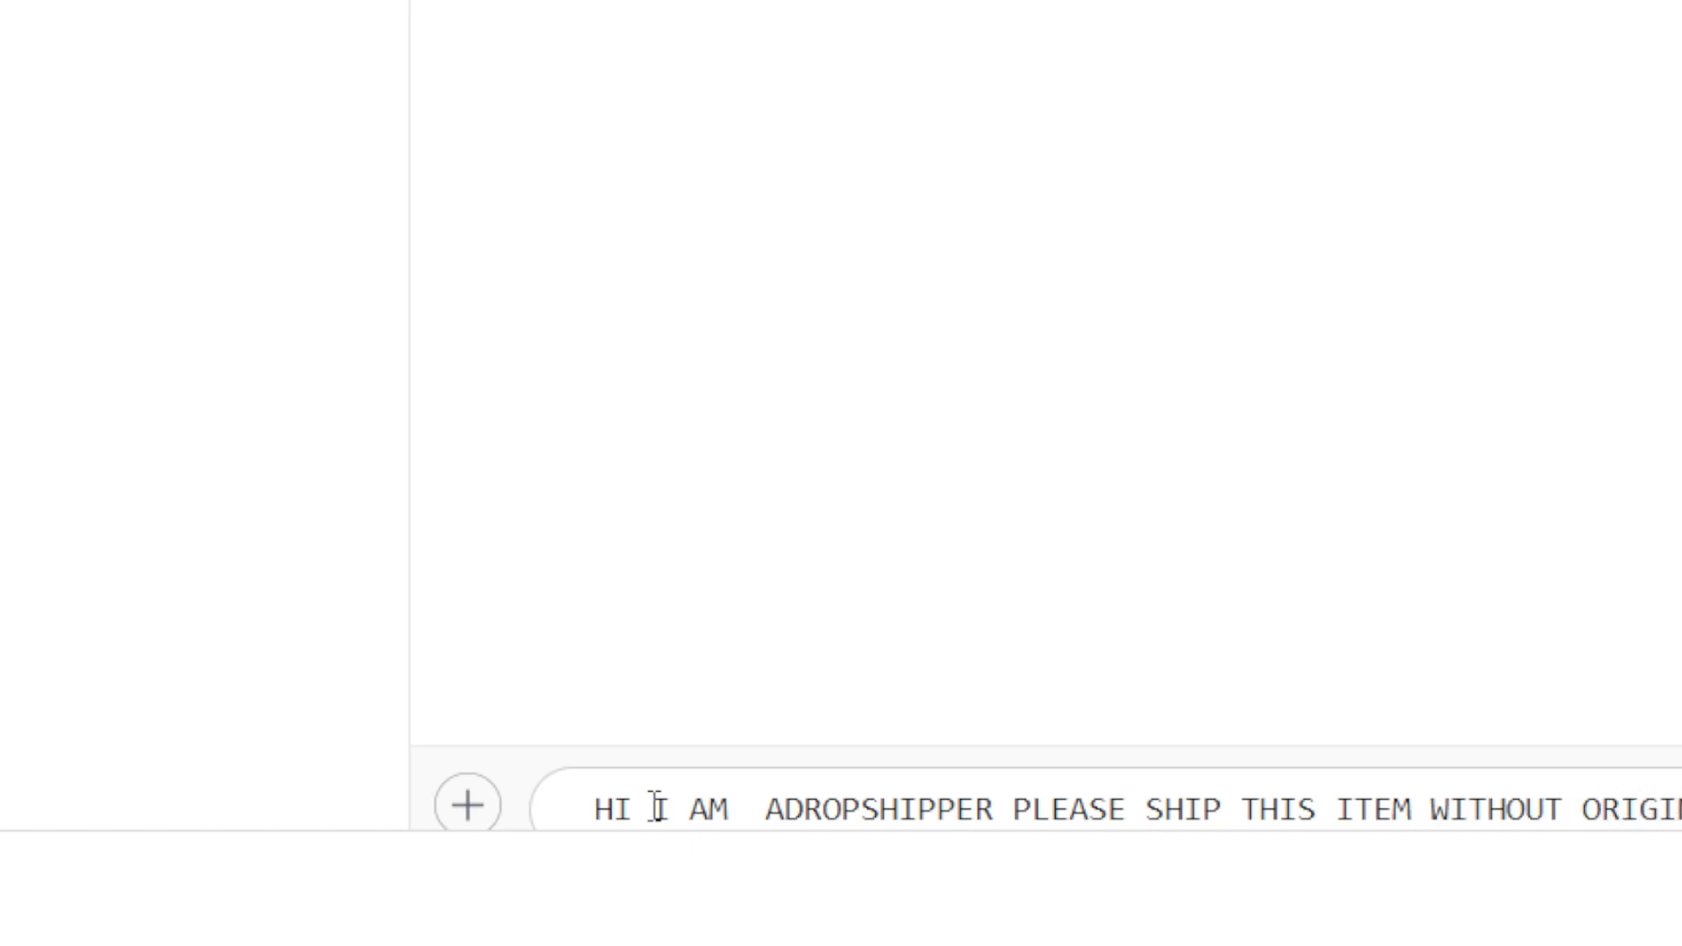
text(NAL PRICE)
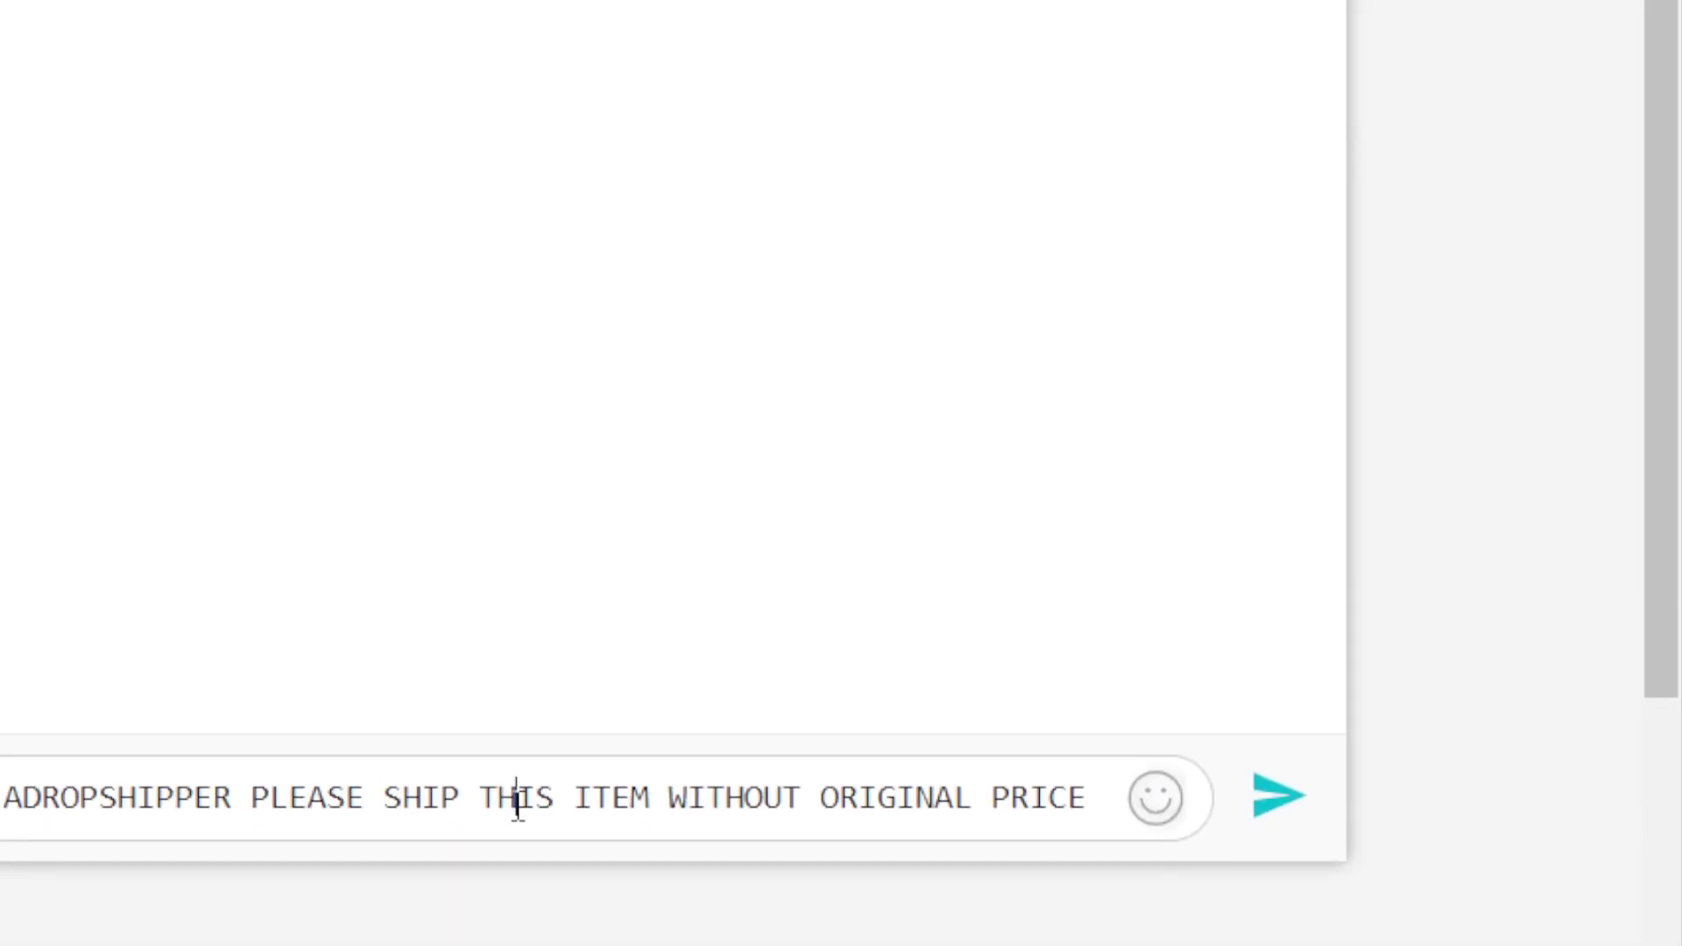
key(ctrl+a)
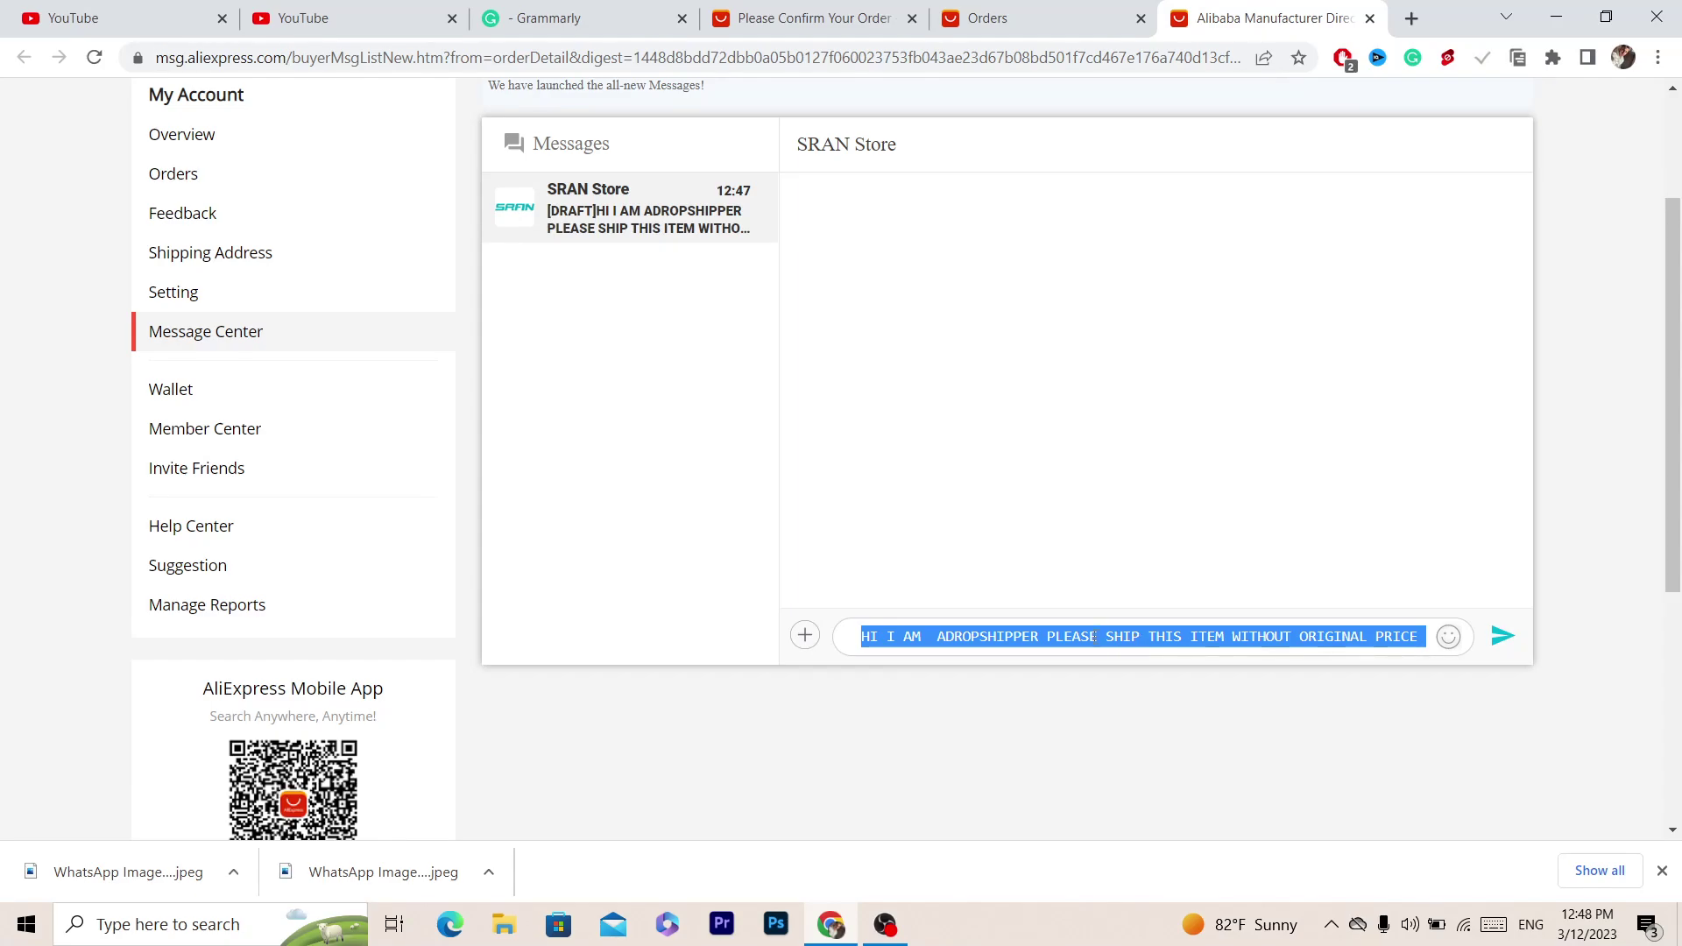
click(1093, 637)
triple_click(1095, 637)
Switch between the order confirmation and orders tabs to review the orders list.
click(843, 7)
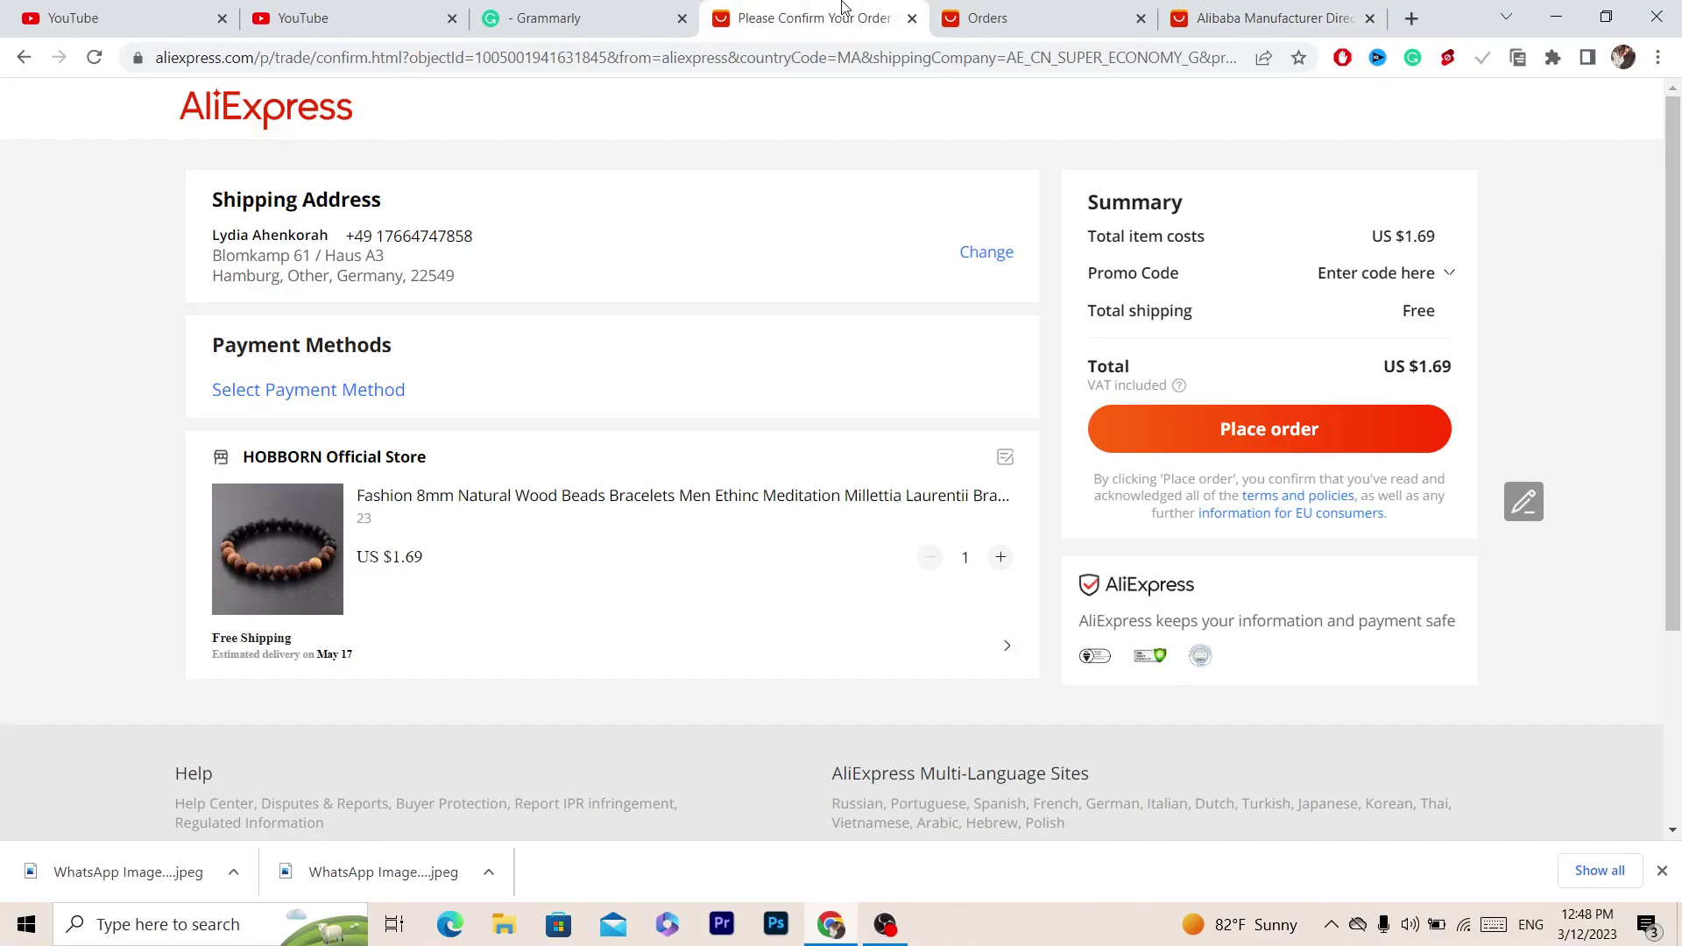
click(1104, 7)
drag(1679, 224, 1679, 165)
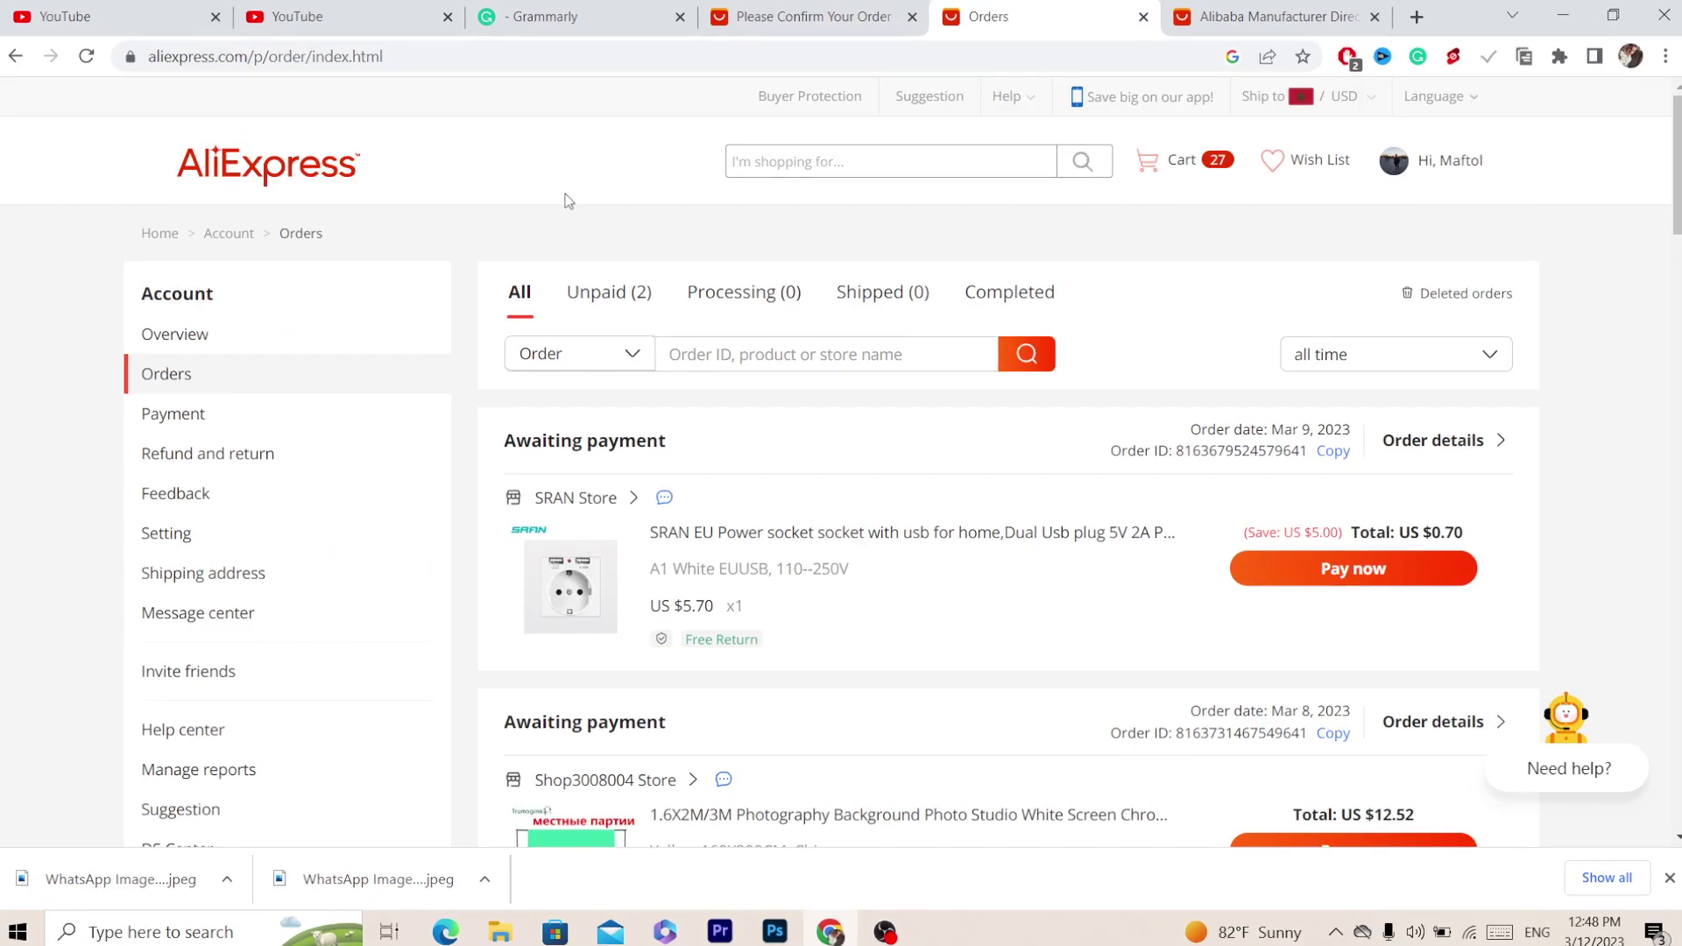
scroll(1679, 157, down, 10)
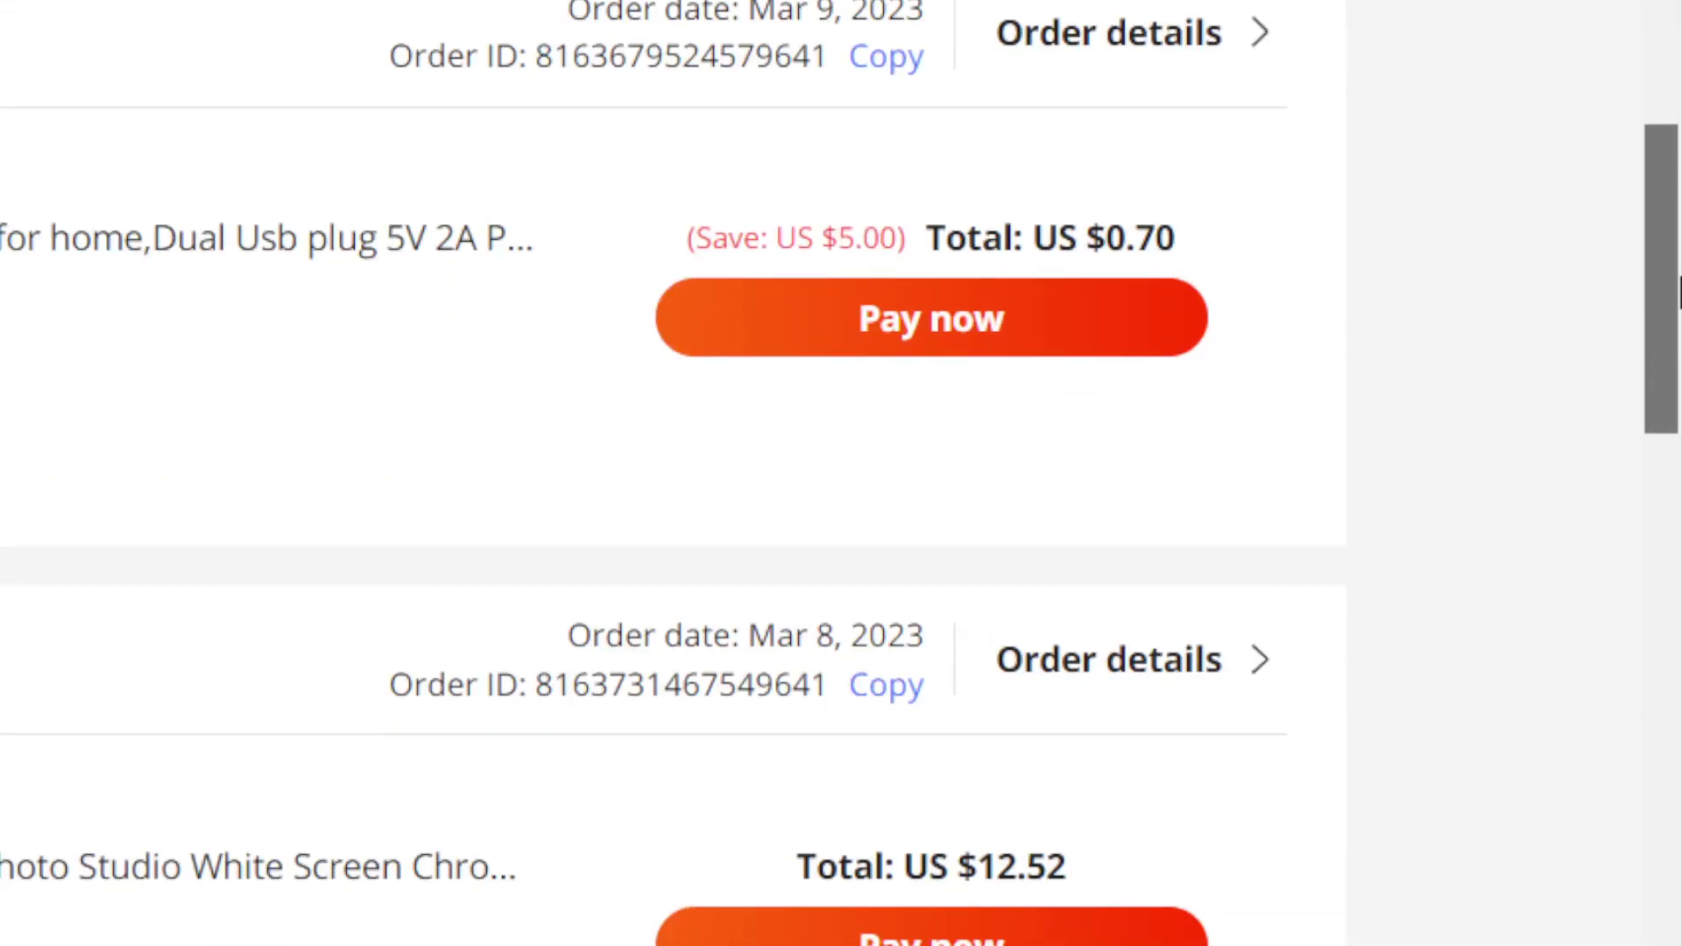
scroll(1679, 158, up, 10)
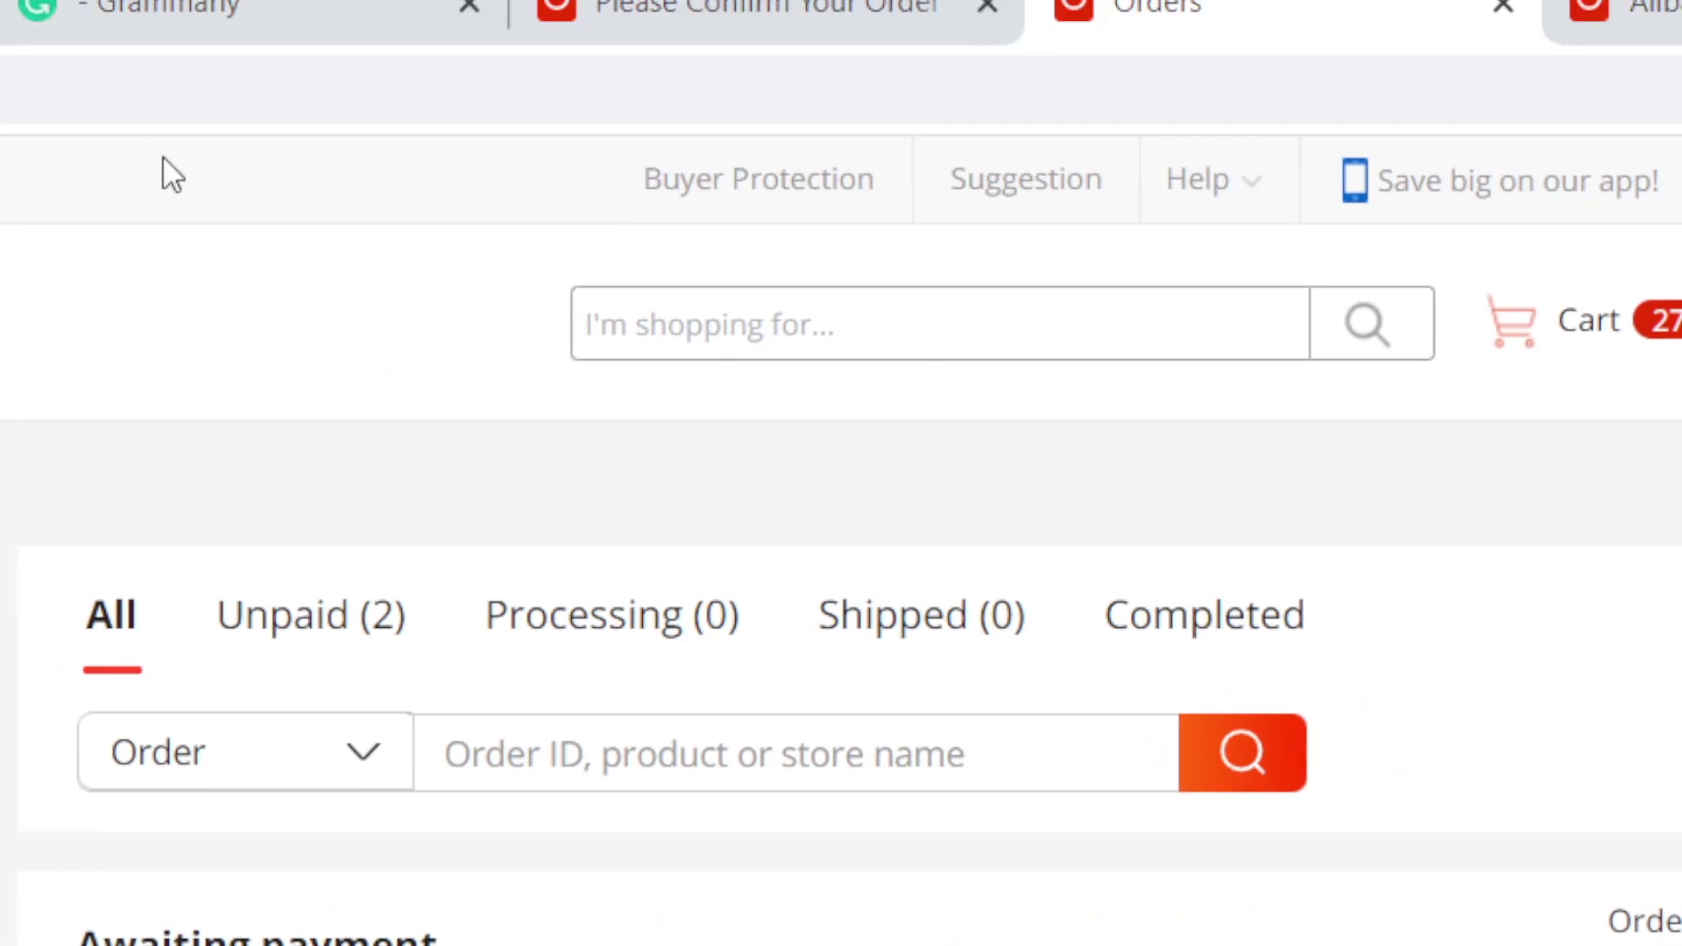
click(820, 4)
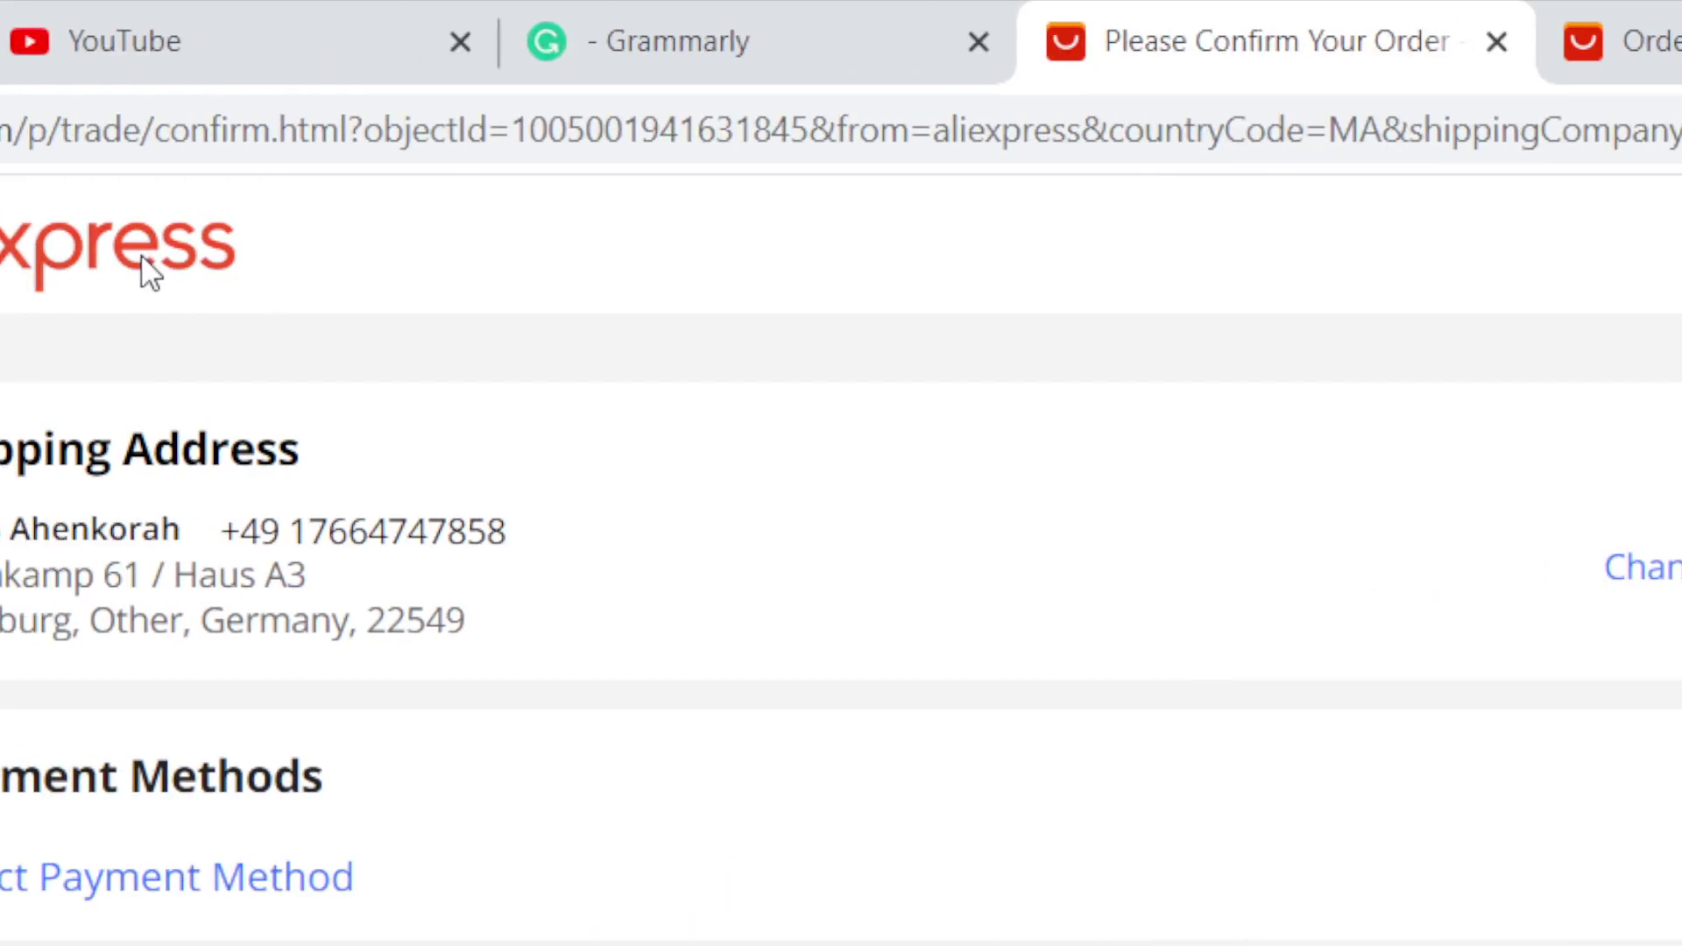
Open the home page in a new tab, then scroll Orders to the Mar 8, 2023 order.
click(147, 298)
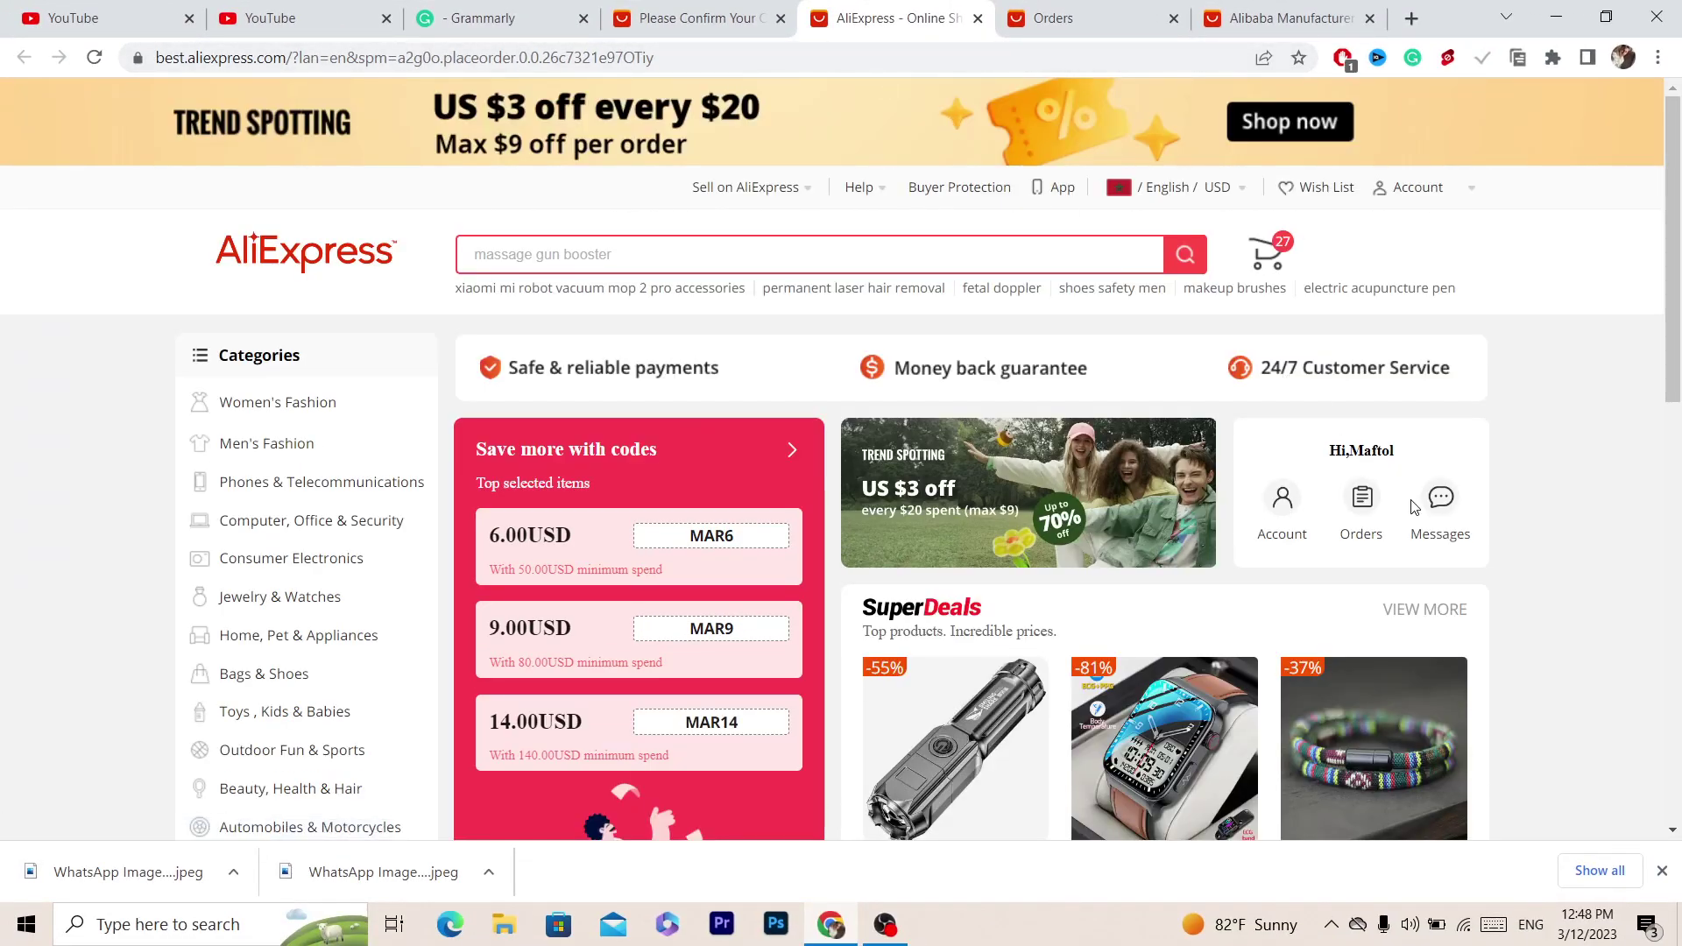
click(1360, 502)
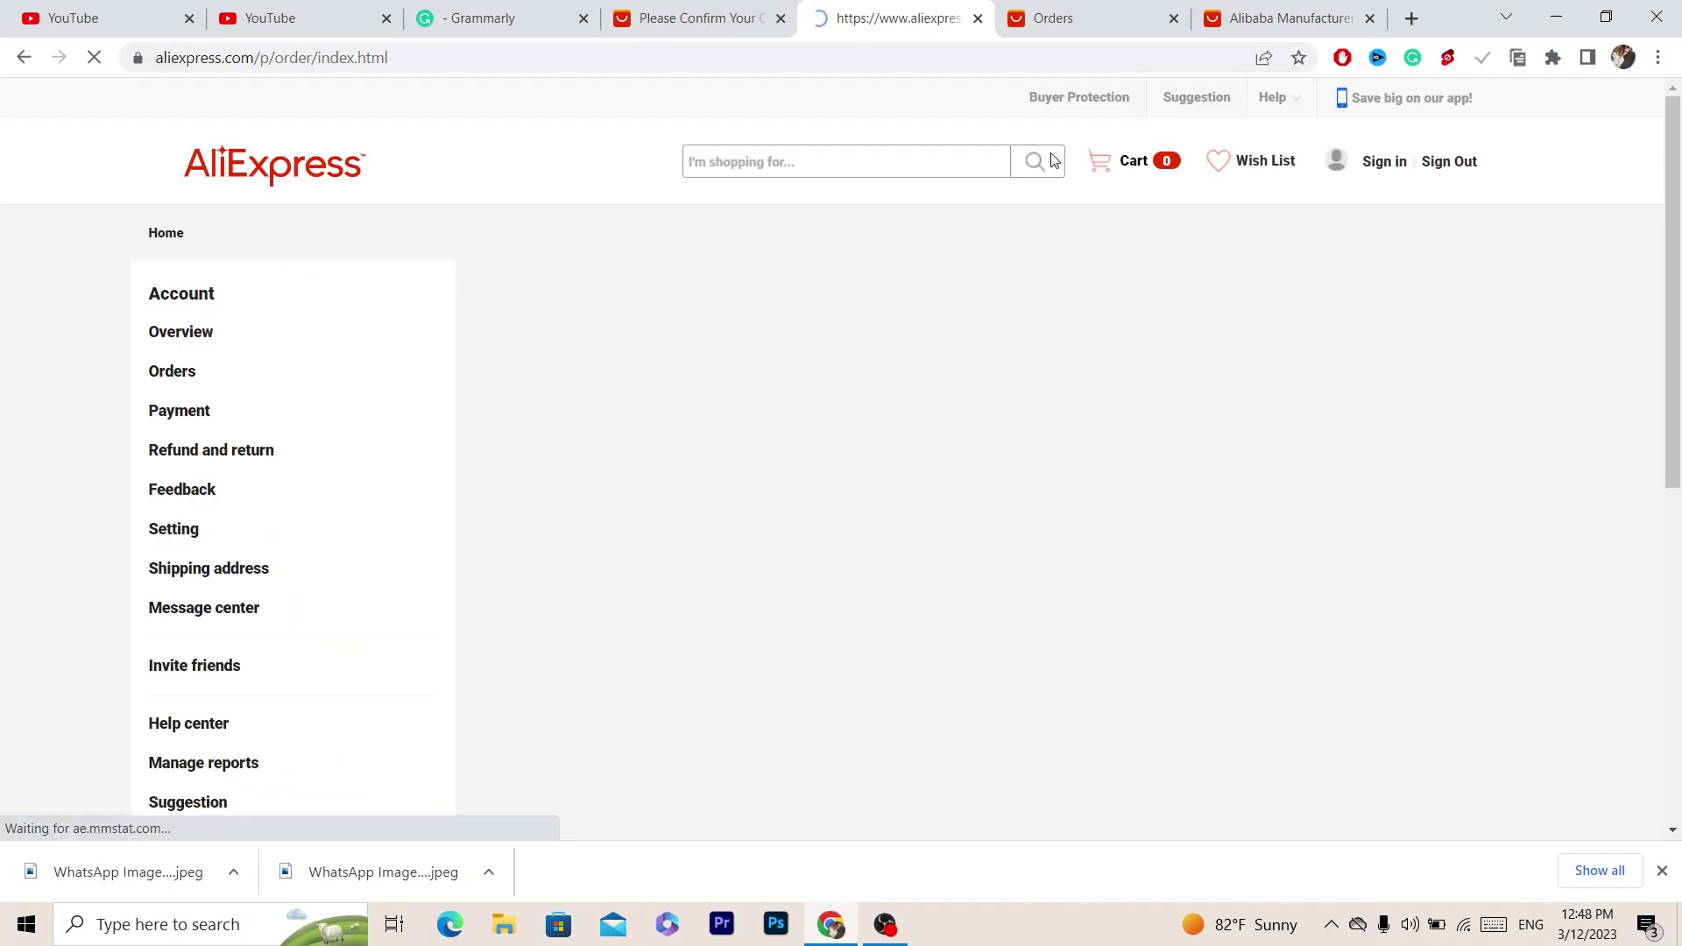
drag(1679, 160, 1679, 254)
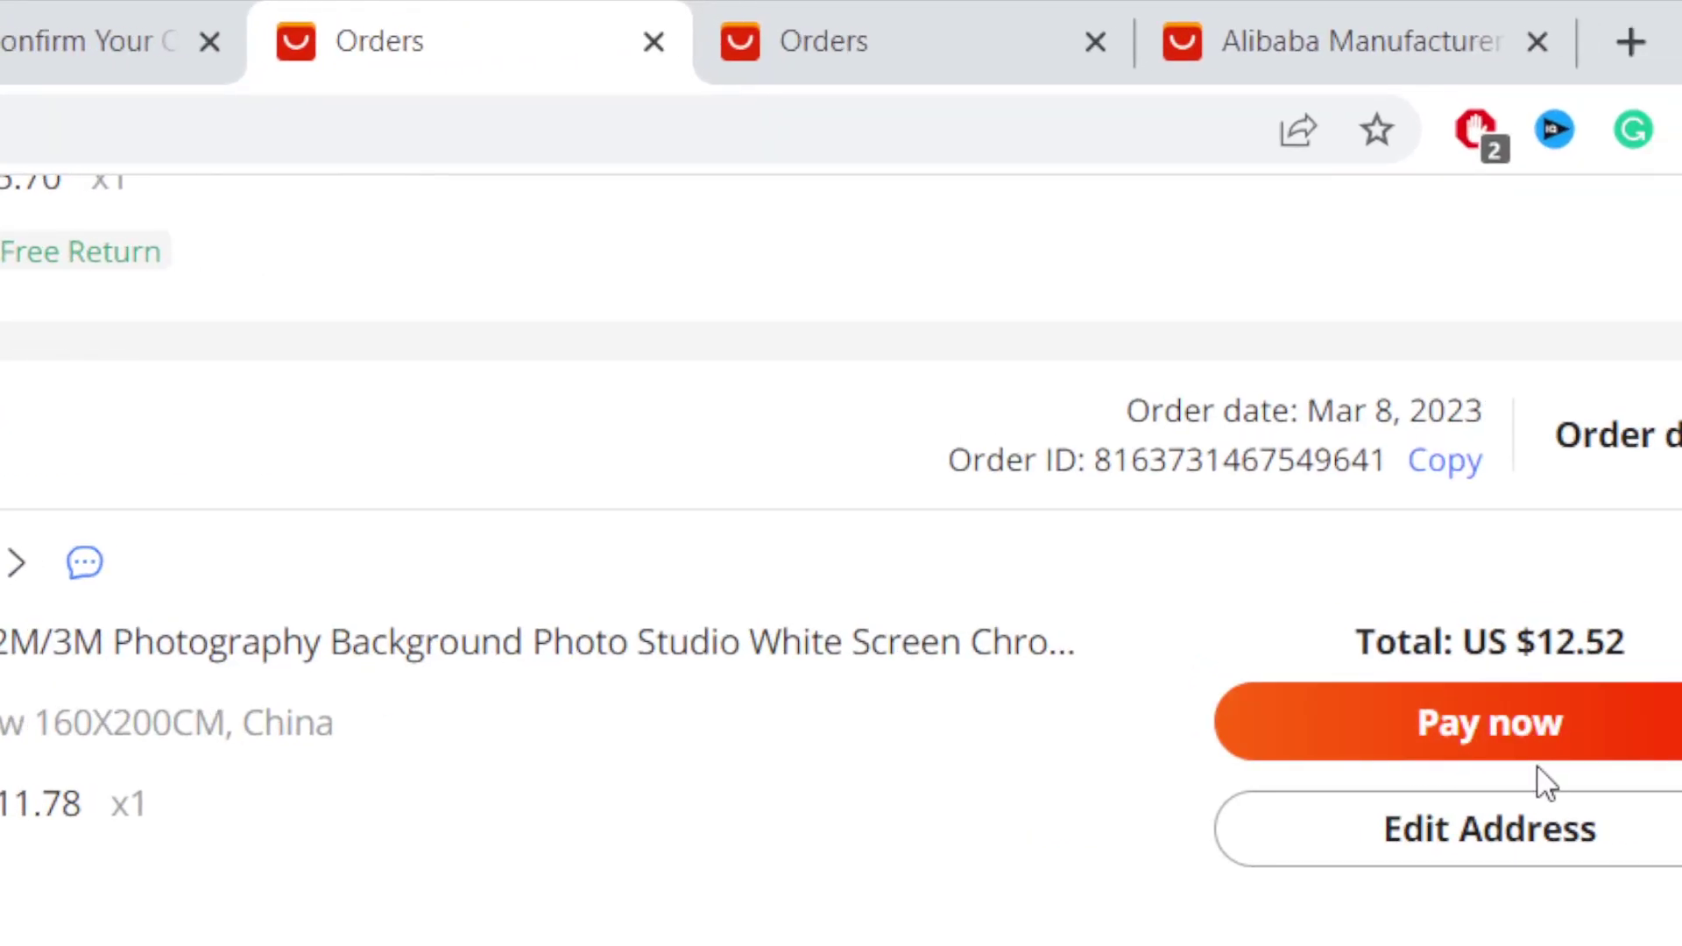
drag(1681, 631, 1681, 675)
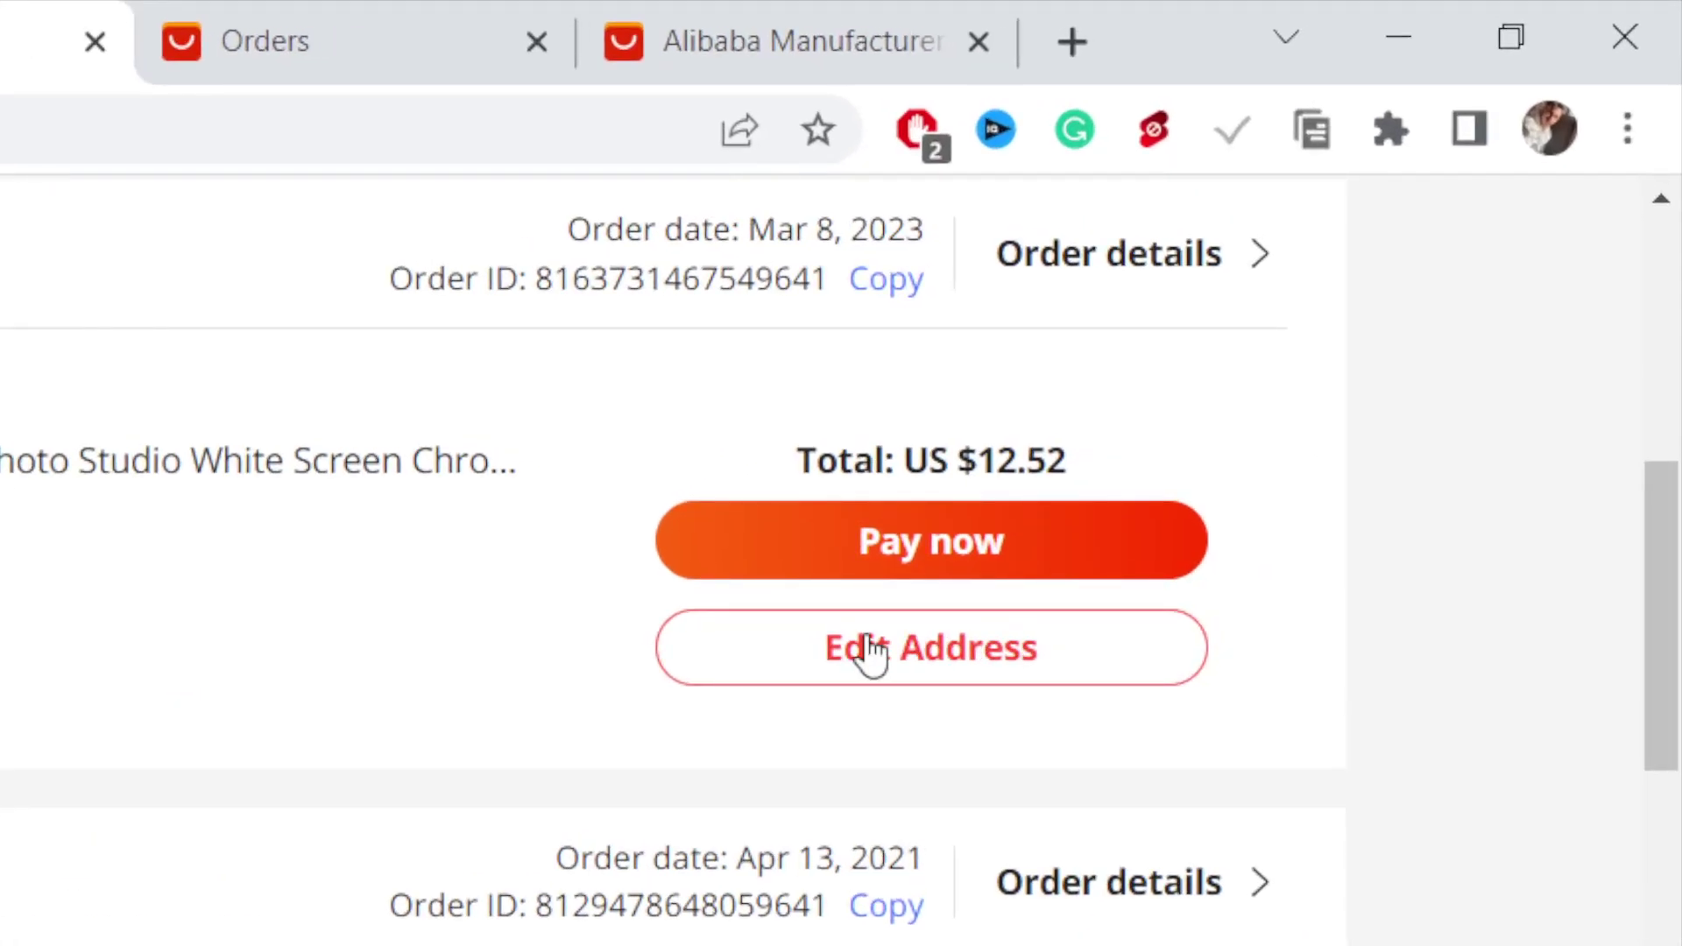
click(886, 650)
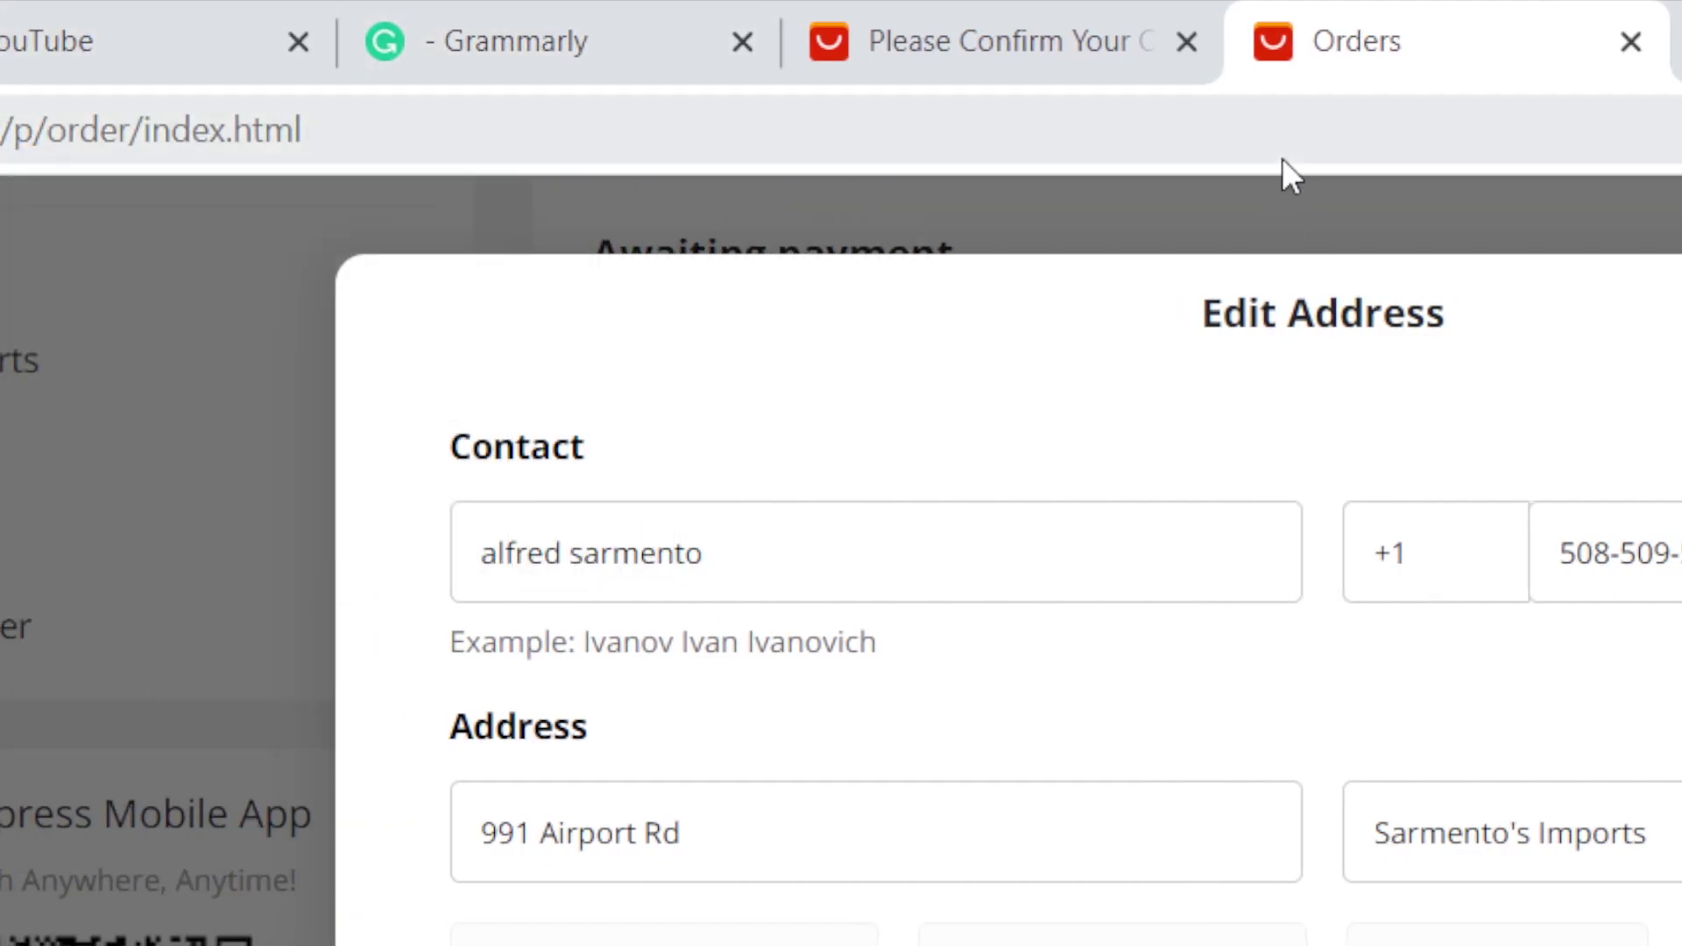
click(1266, 104)
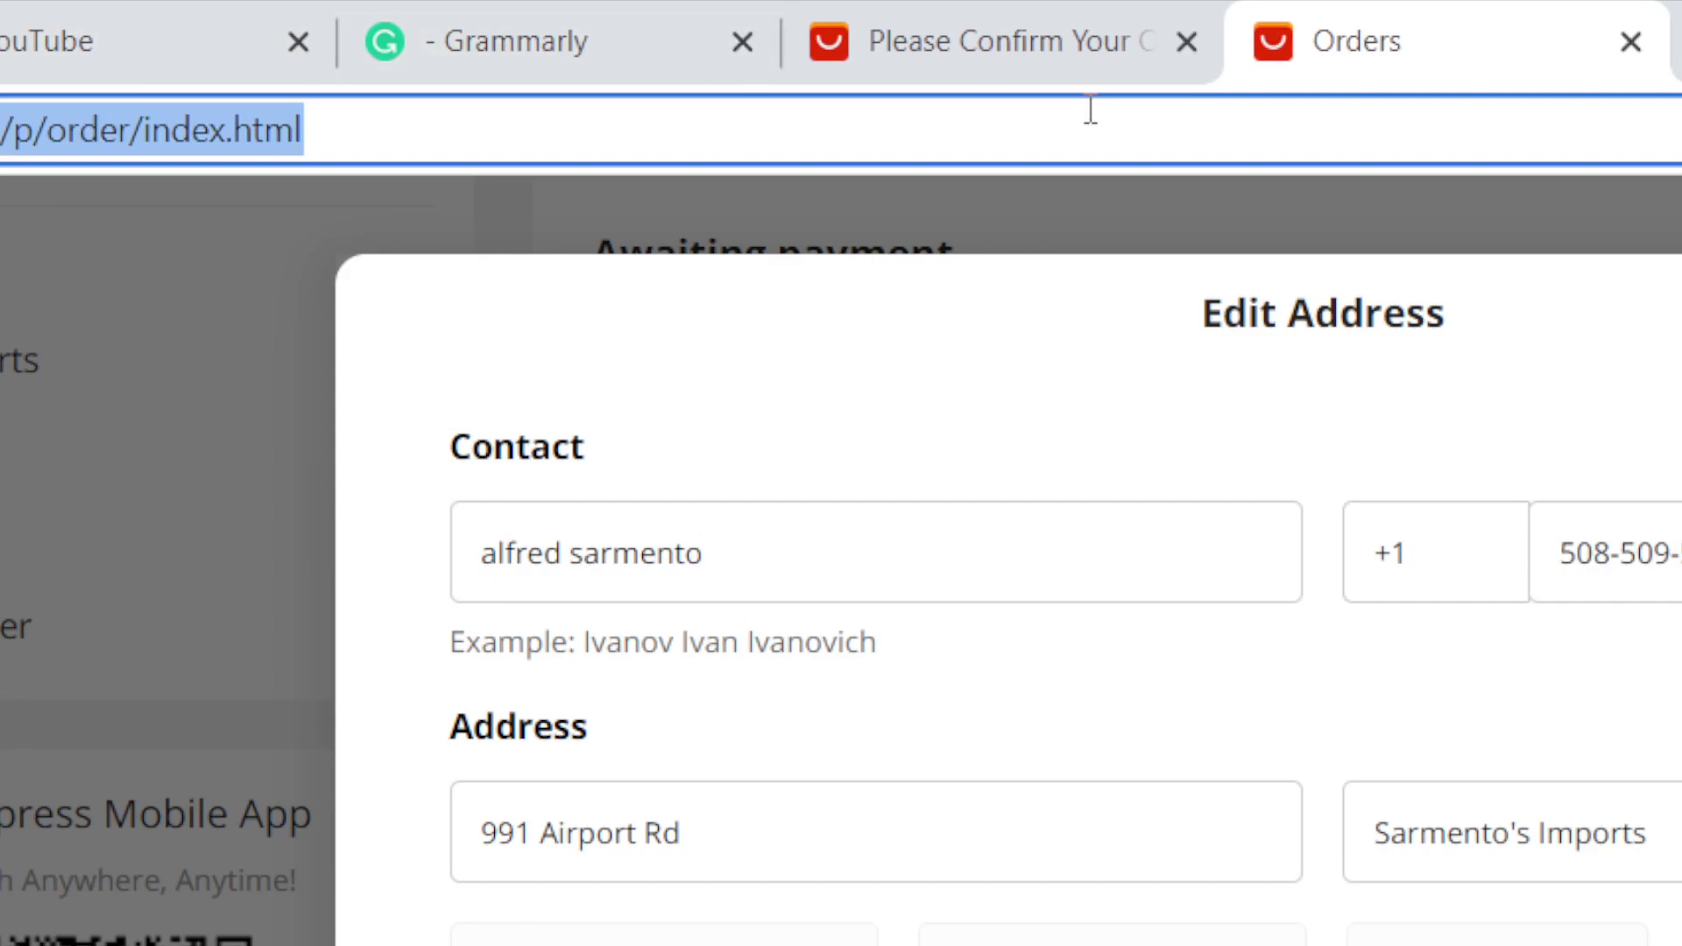
click(1512, 329)
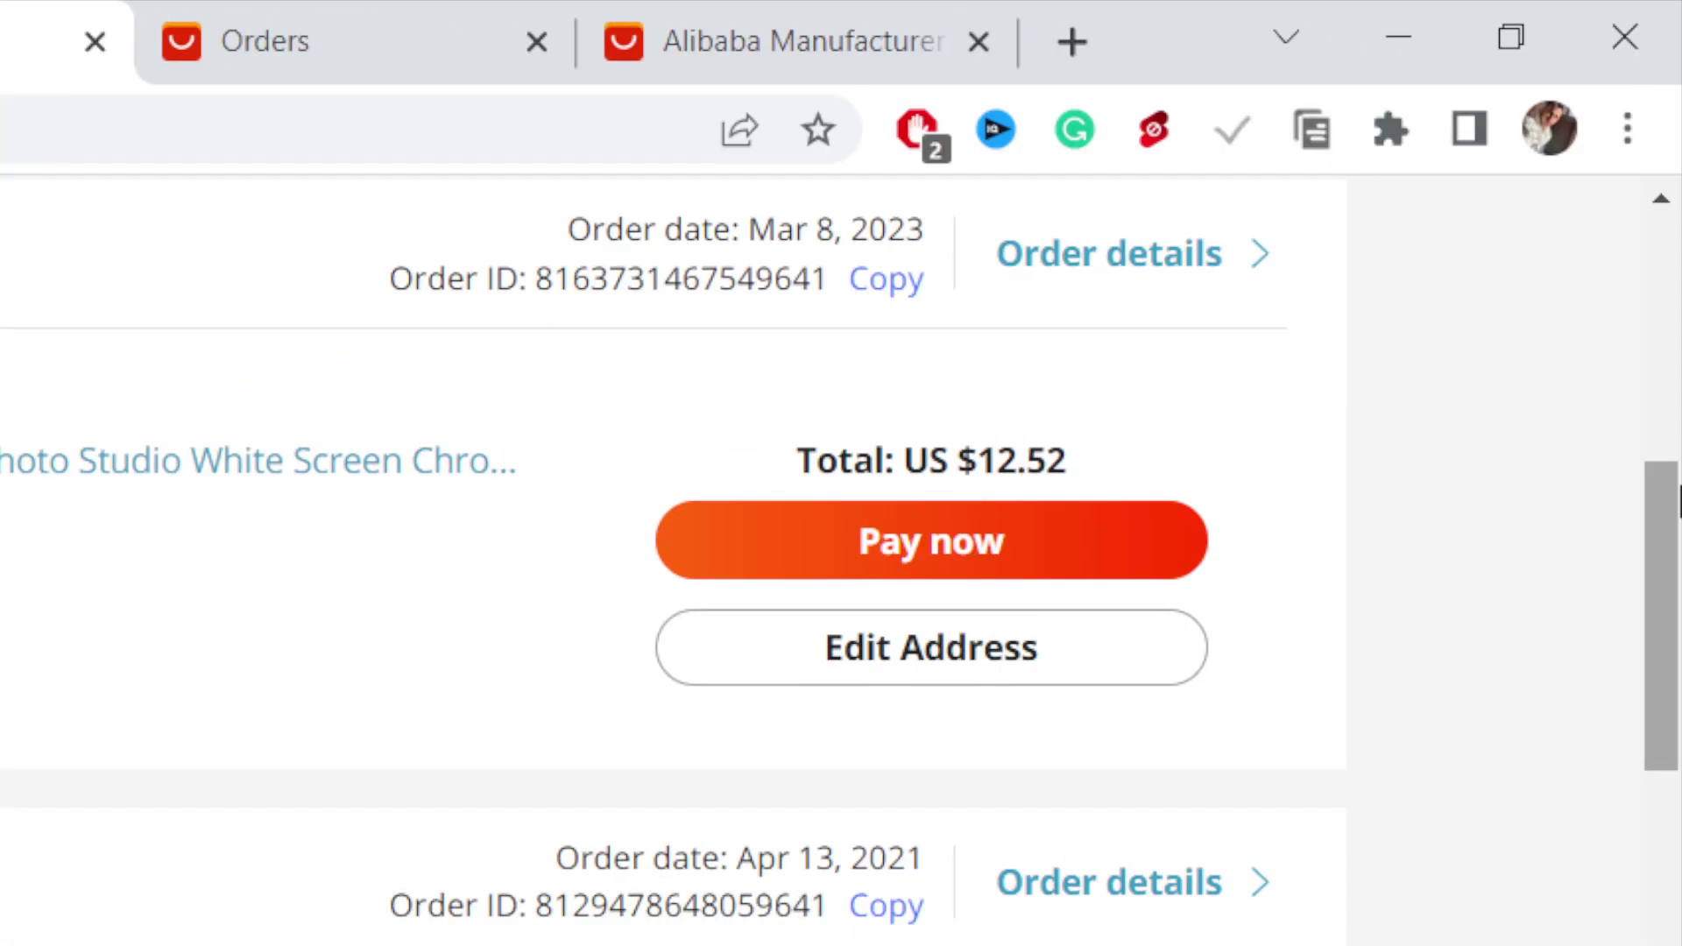
Go back to the home page and scroll to the More to love grid with wood bead bracelets.
drag(1678, 561, 1673, 256)
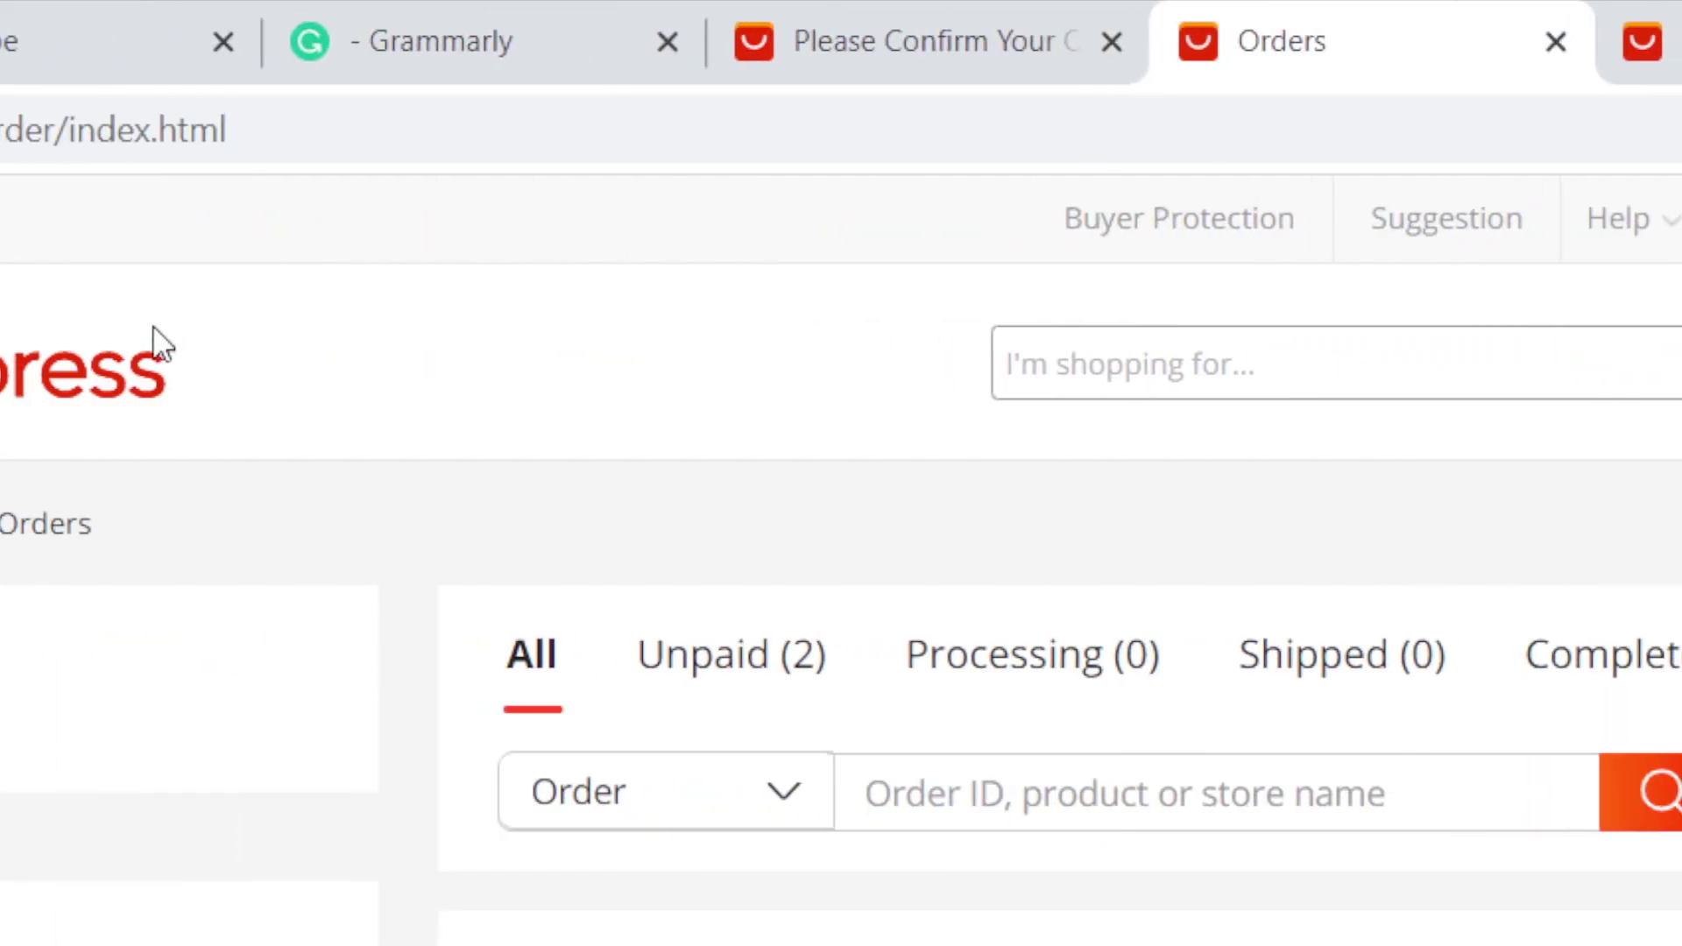
click(88, 373)
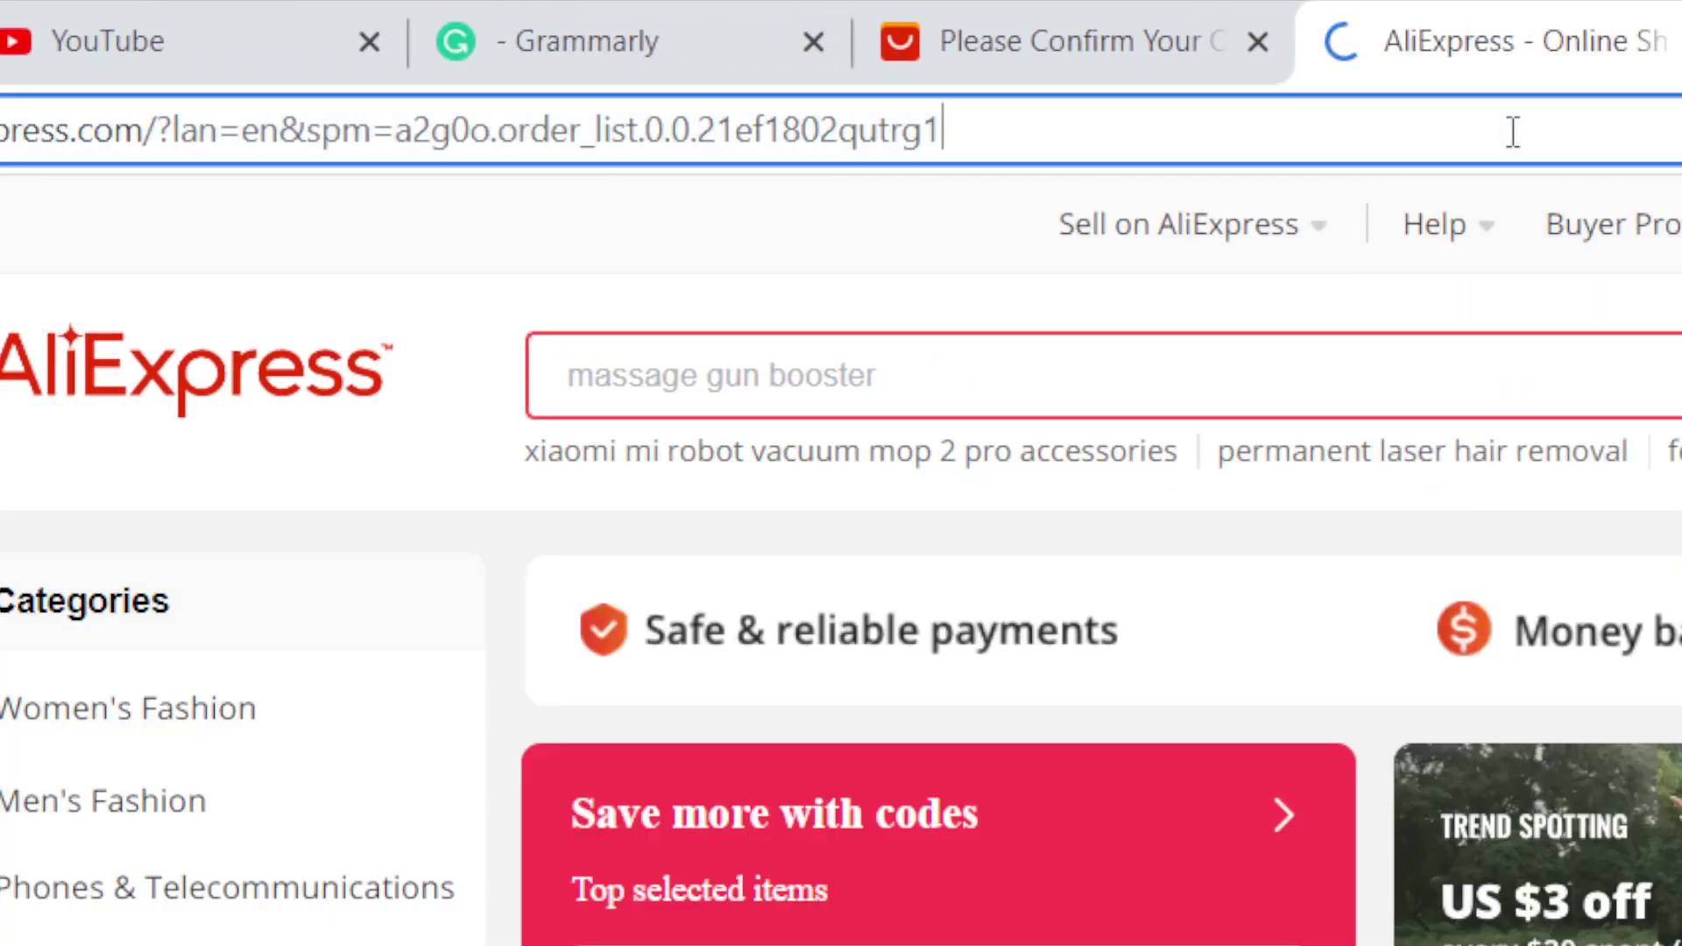
click(1378, 131)
mouse_move(1373, 346)
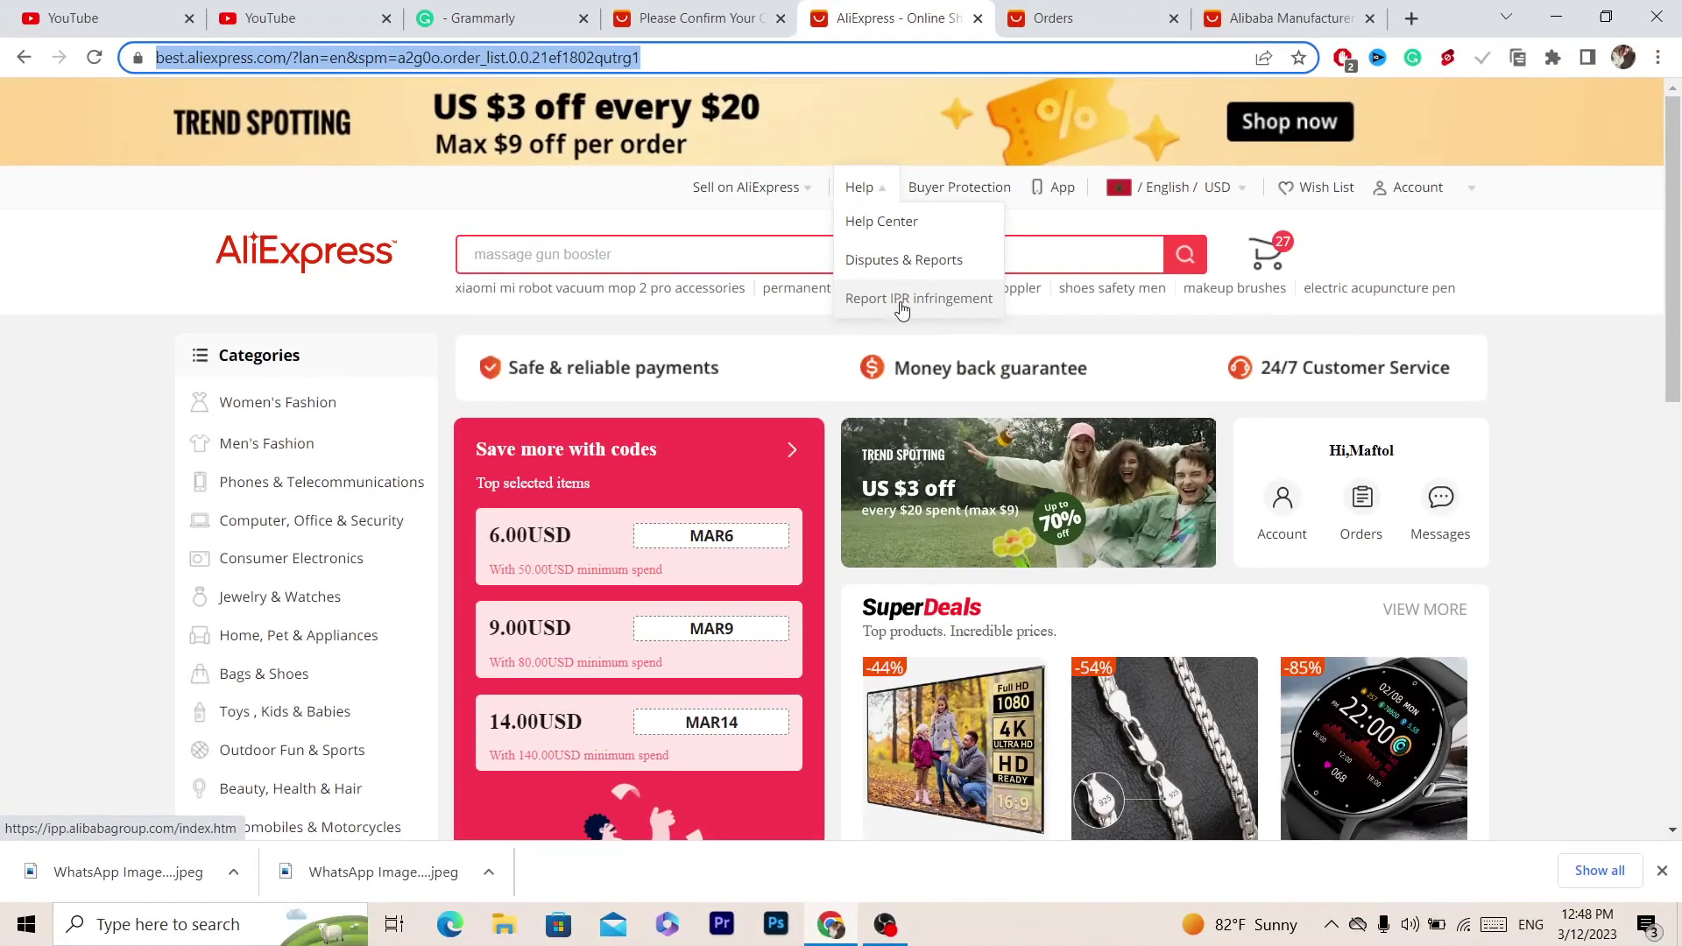
click(679, 541)
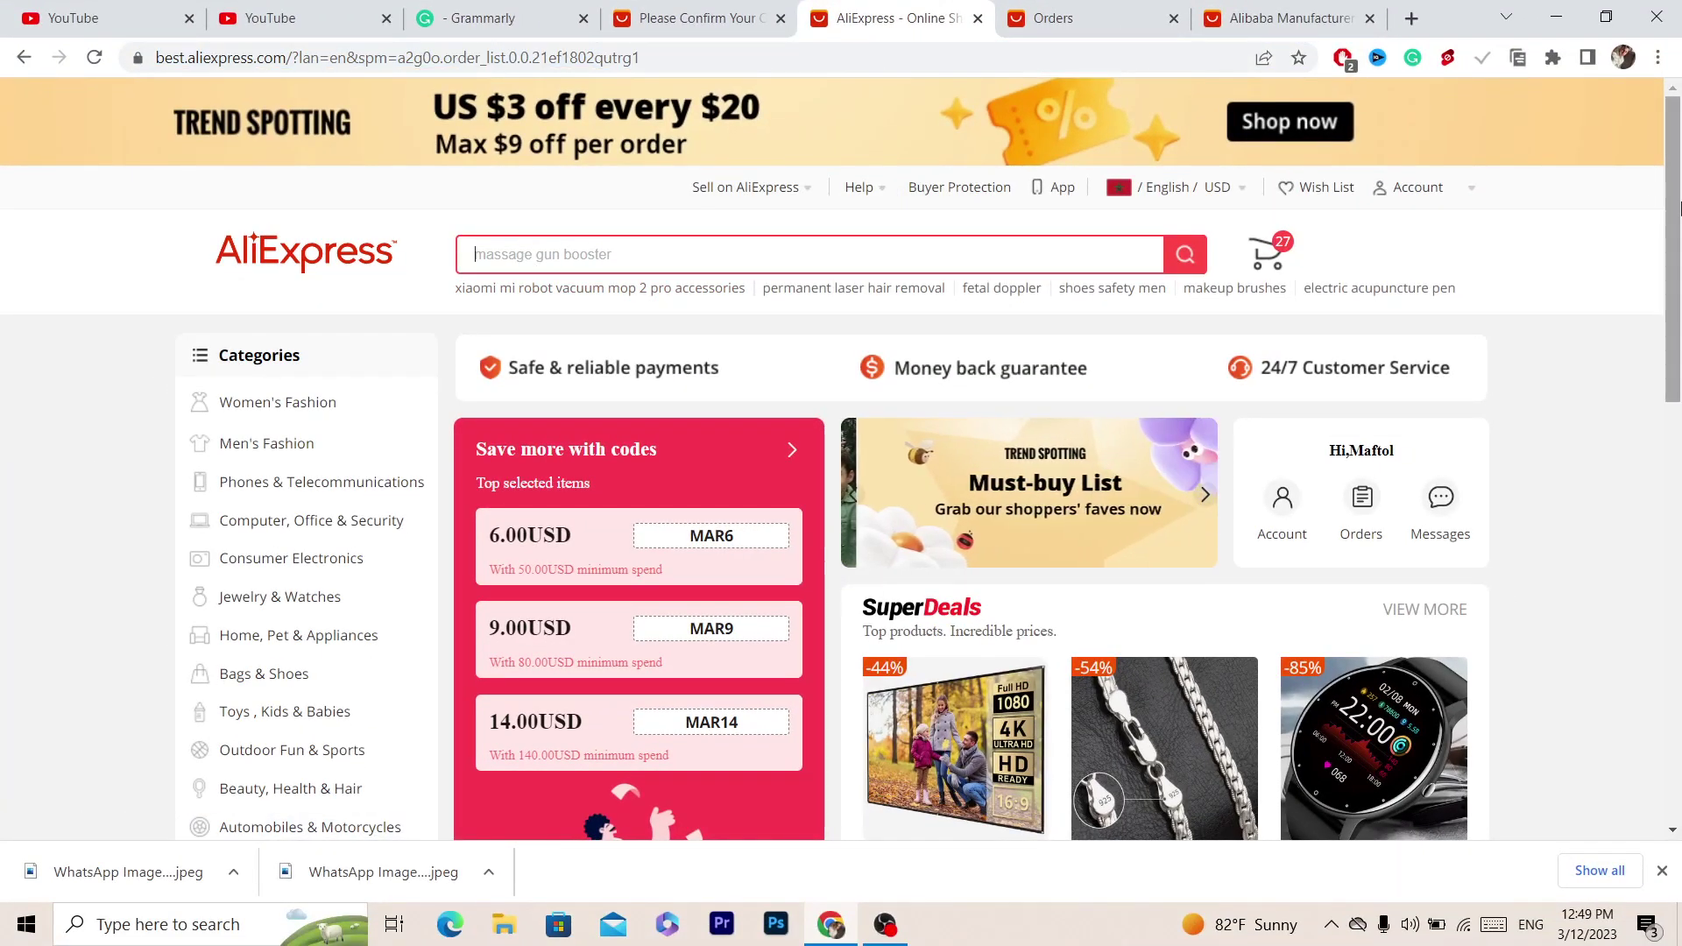
scroll(1628, 627, down, 10)
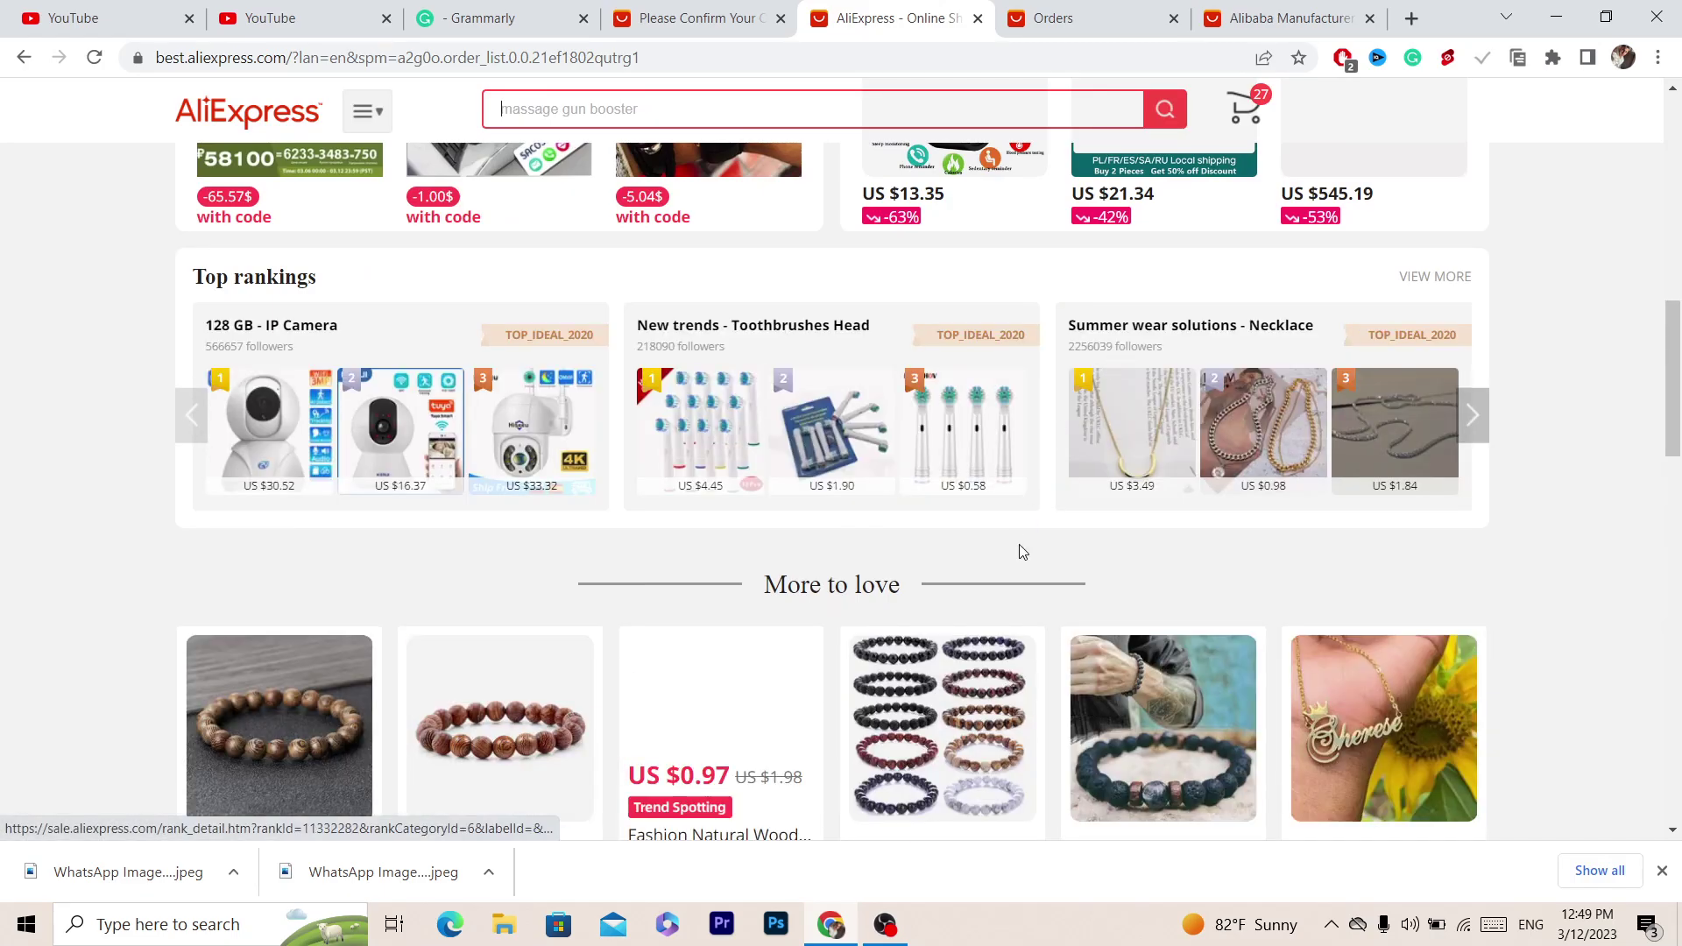
scroll(1678, 468, down, 5)
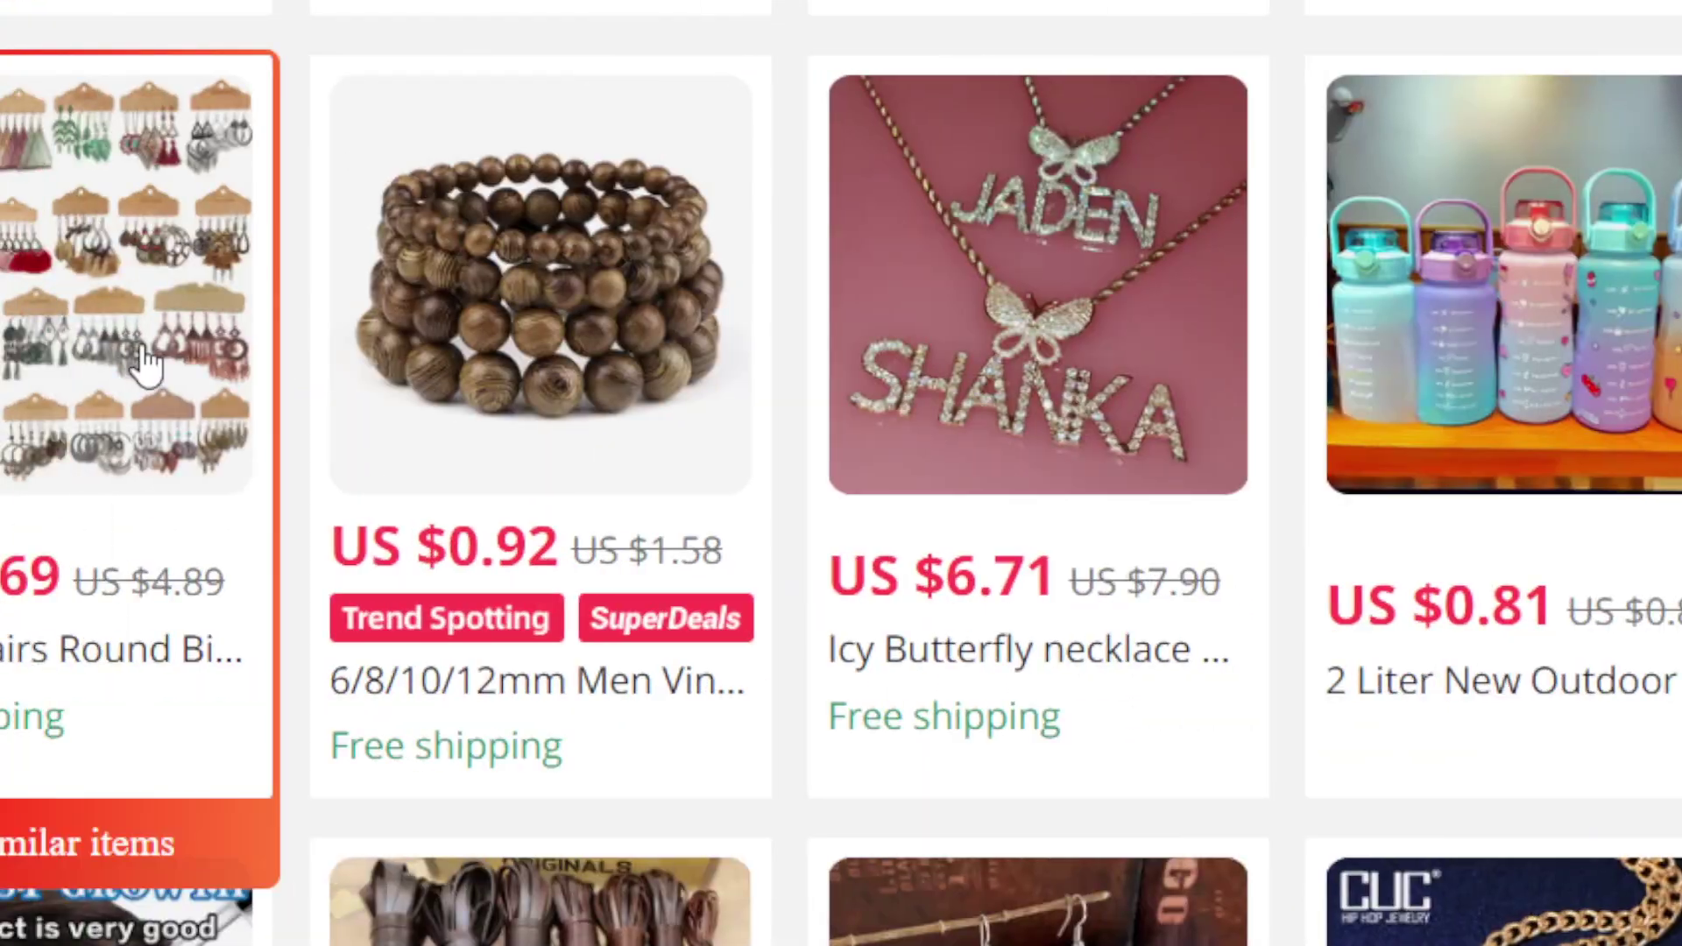